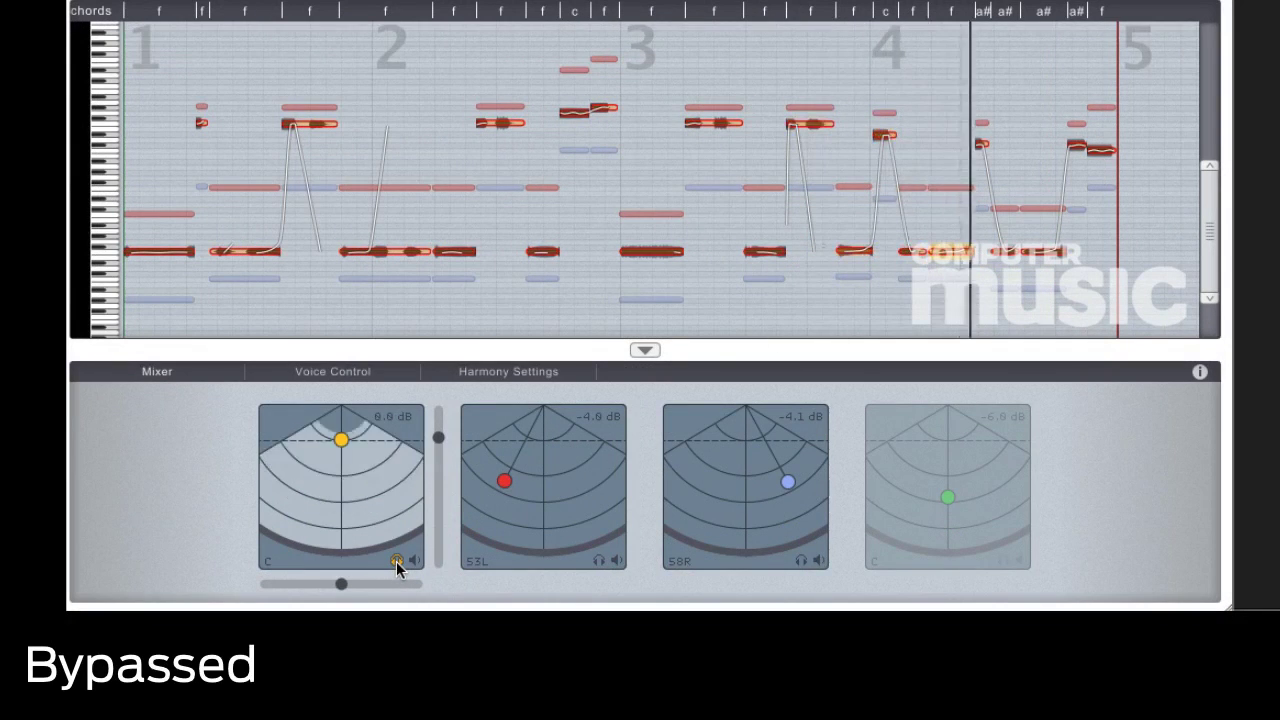
Step: Solo the lead voice in the mixer and play the melody without its harmonies
click(396, 561)
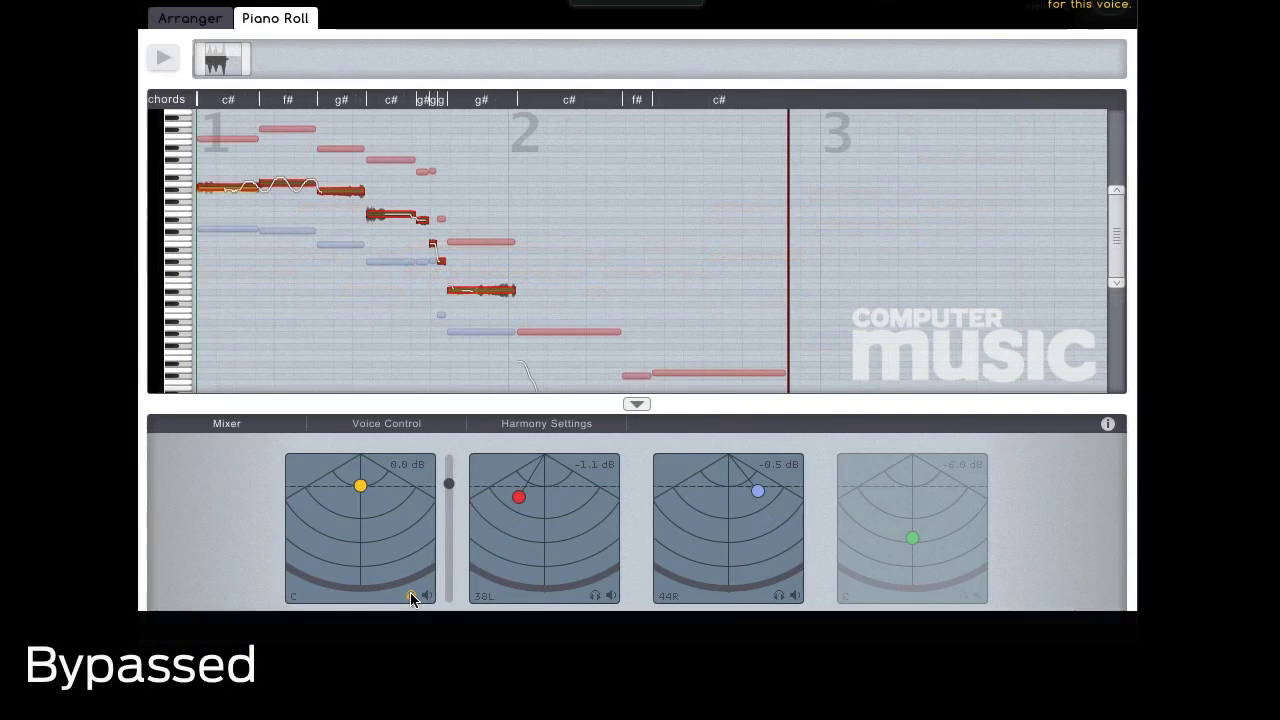
key(space)
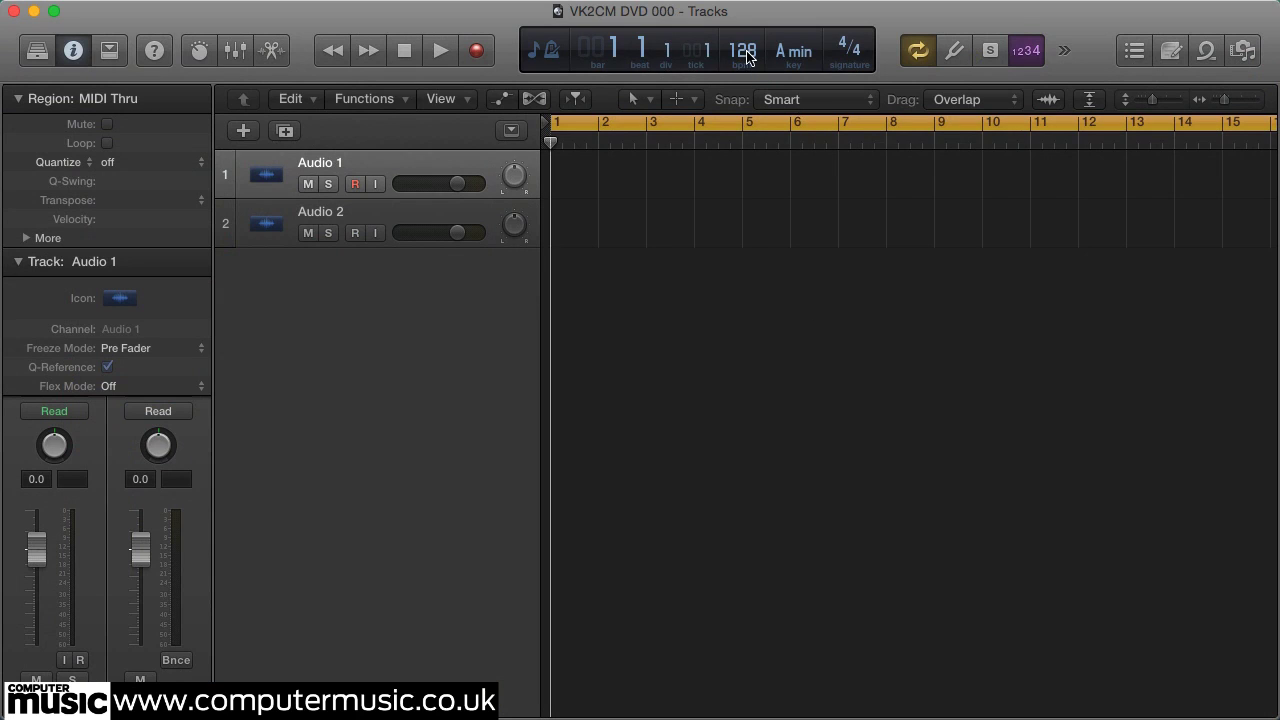
Step: Switch to Finder, place VK2CM Track.wav and VK2CM Vox Good.wav at bar 1 on the two Logic audio tracks, and play them
key(super+Tab)
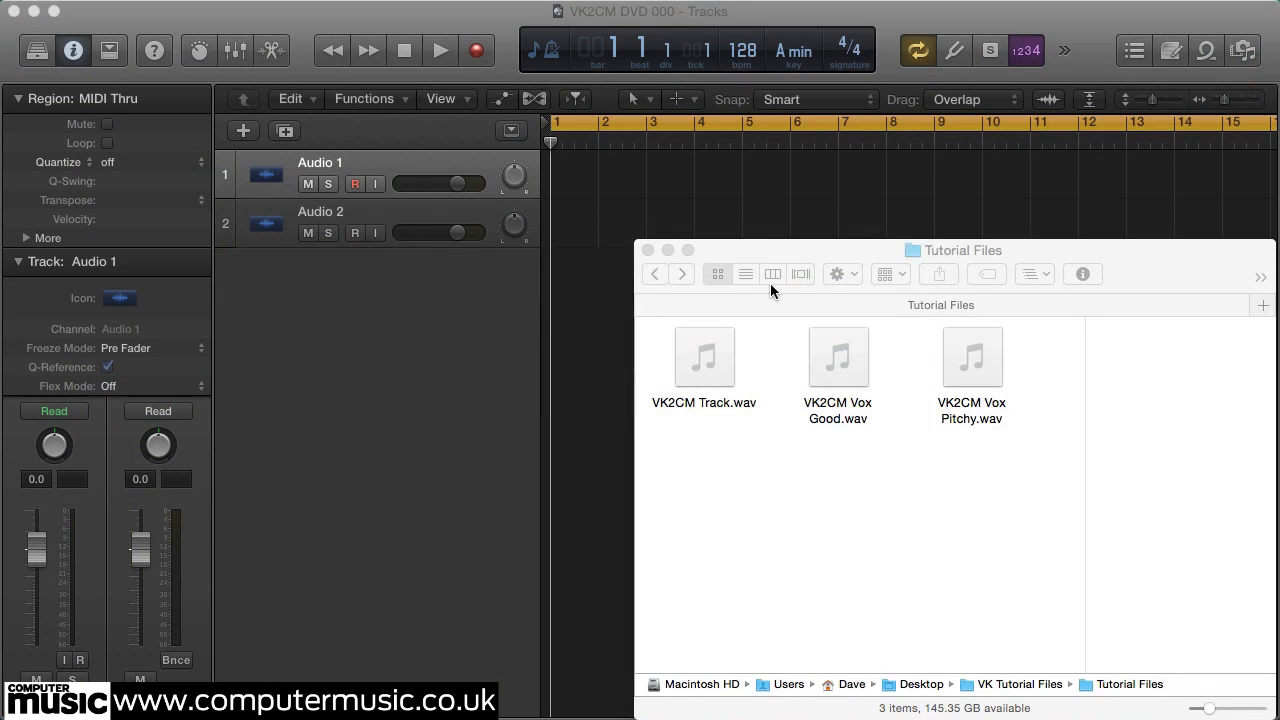
drag(717, 447, 847, 388)
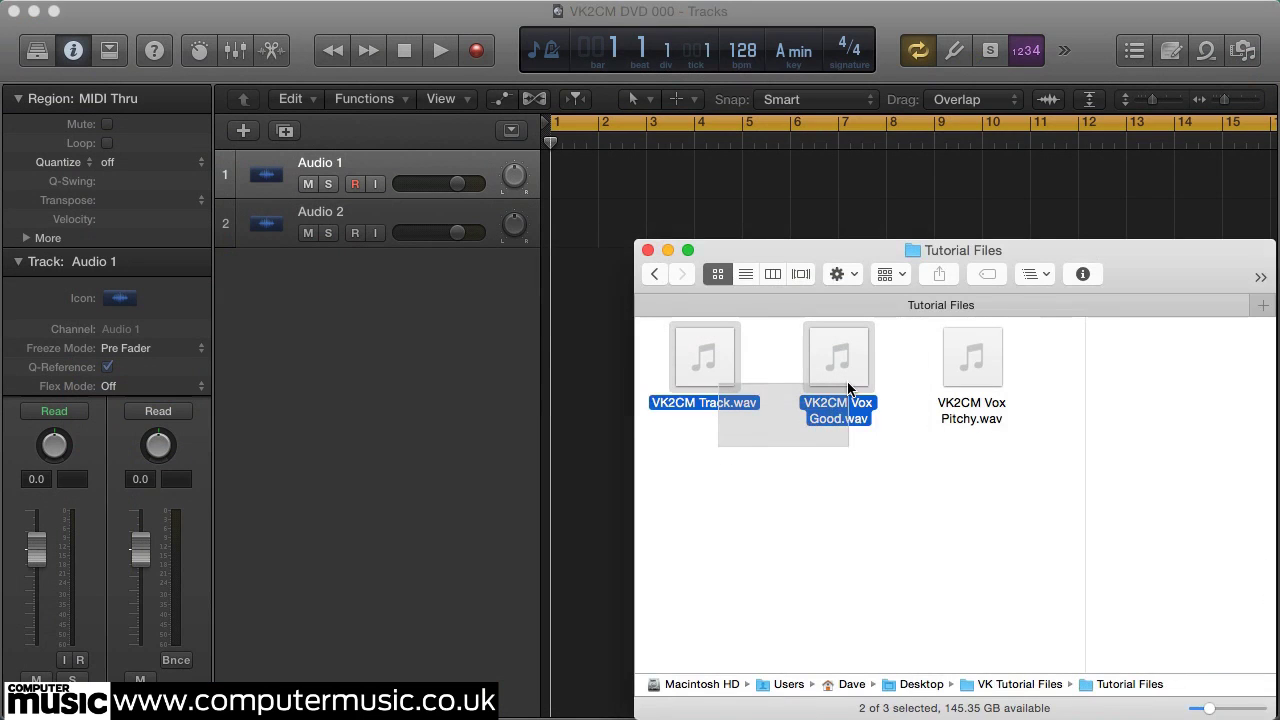
drag(700, 352, 575, 195)
click(802, 247)
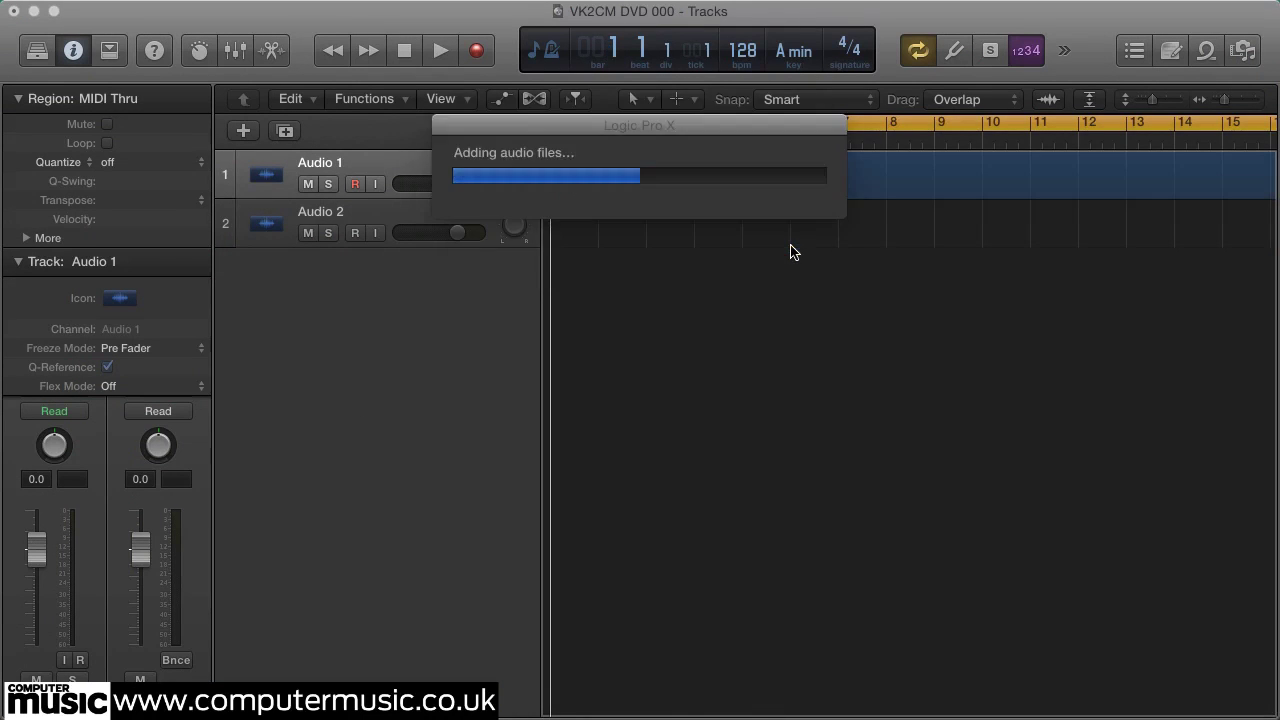
click(708, 226)
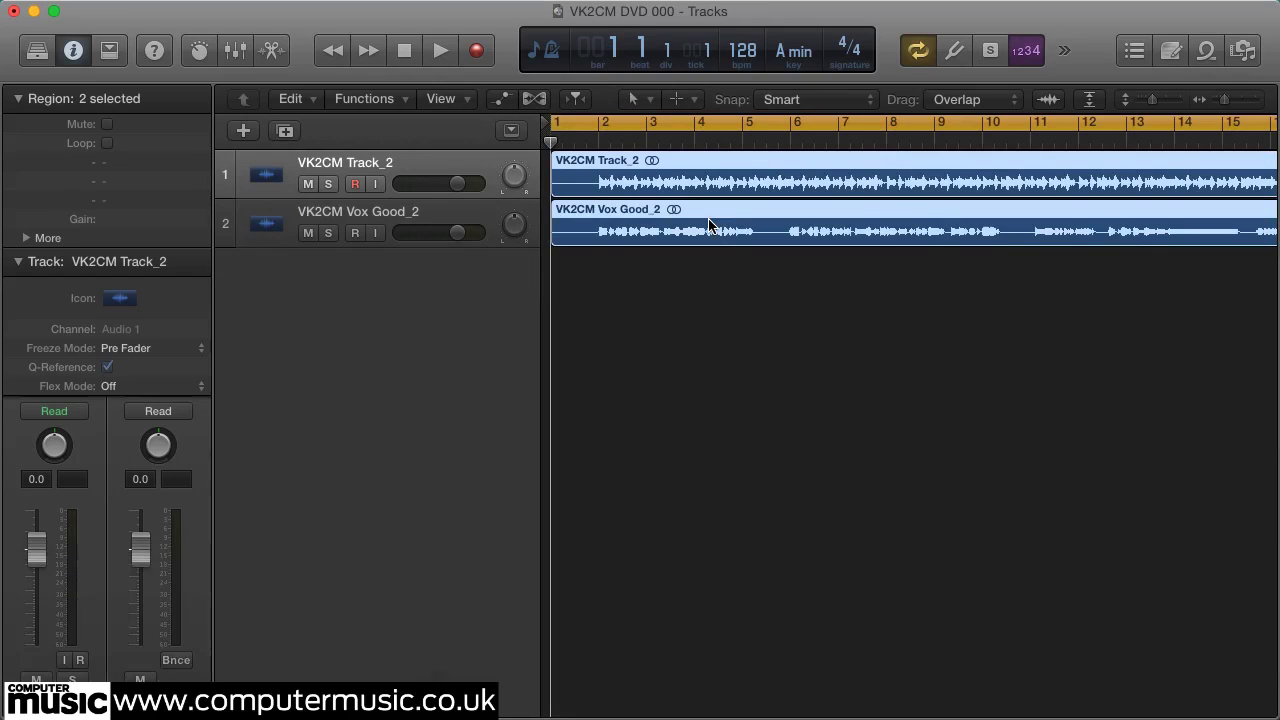
key(space)
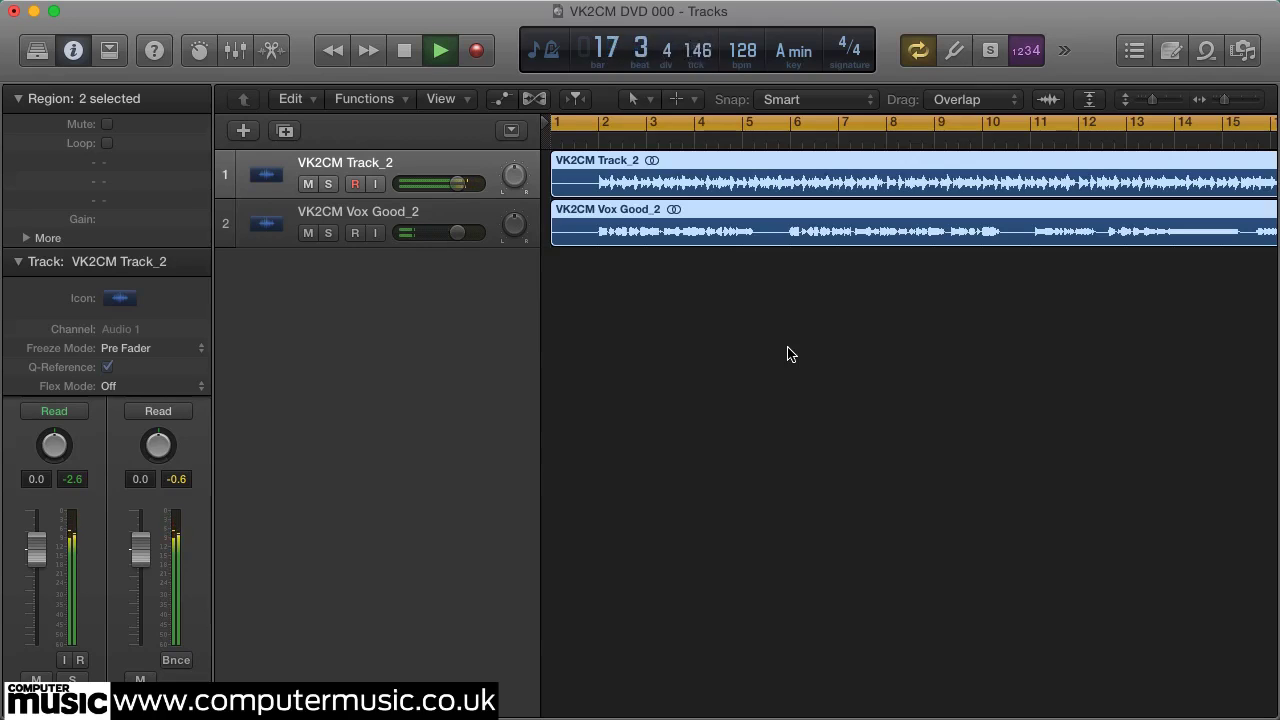
key(space)
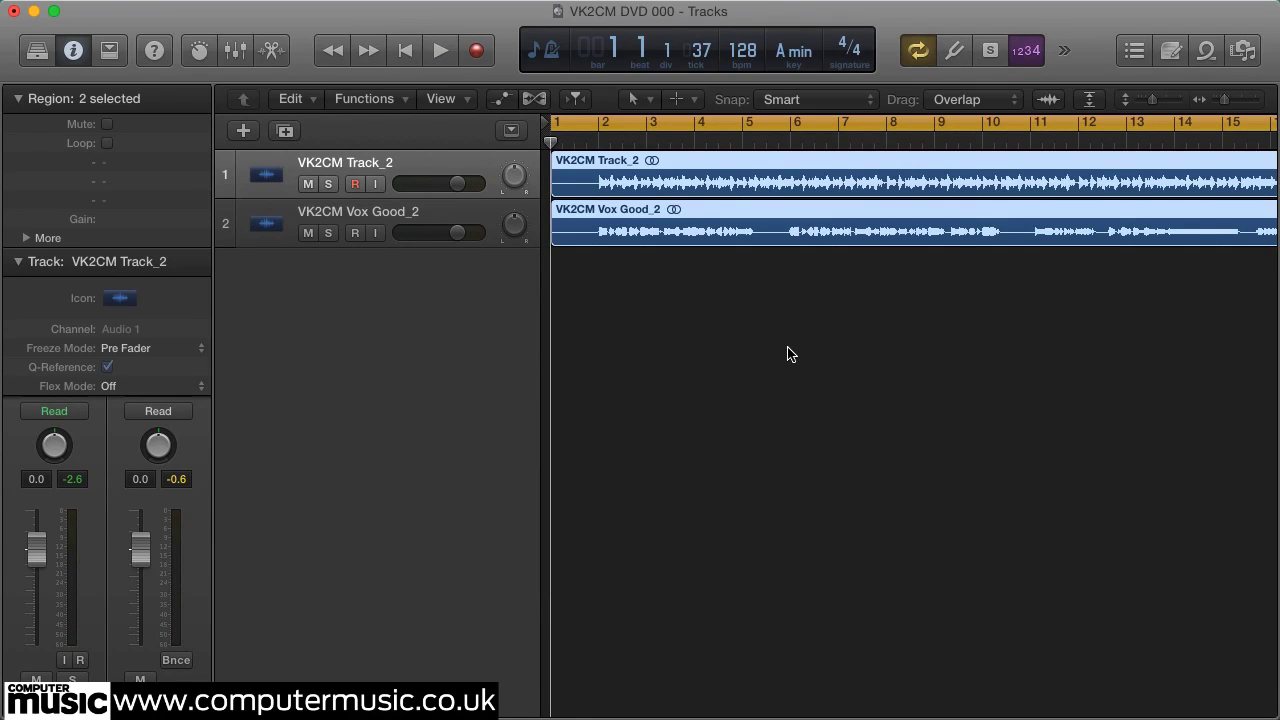
Step: Delete the VK2CM Vox Good_2 region from the second track
click(776, 339)
click(751, 223)
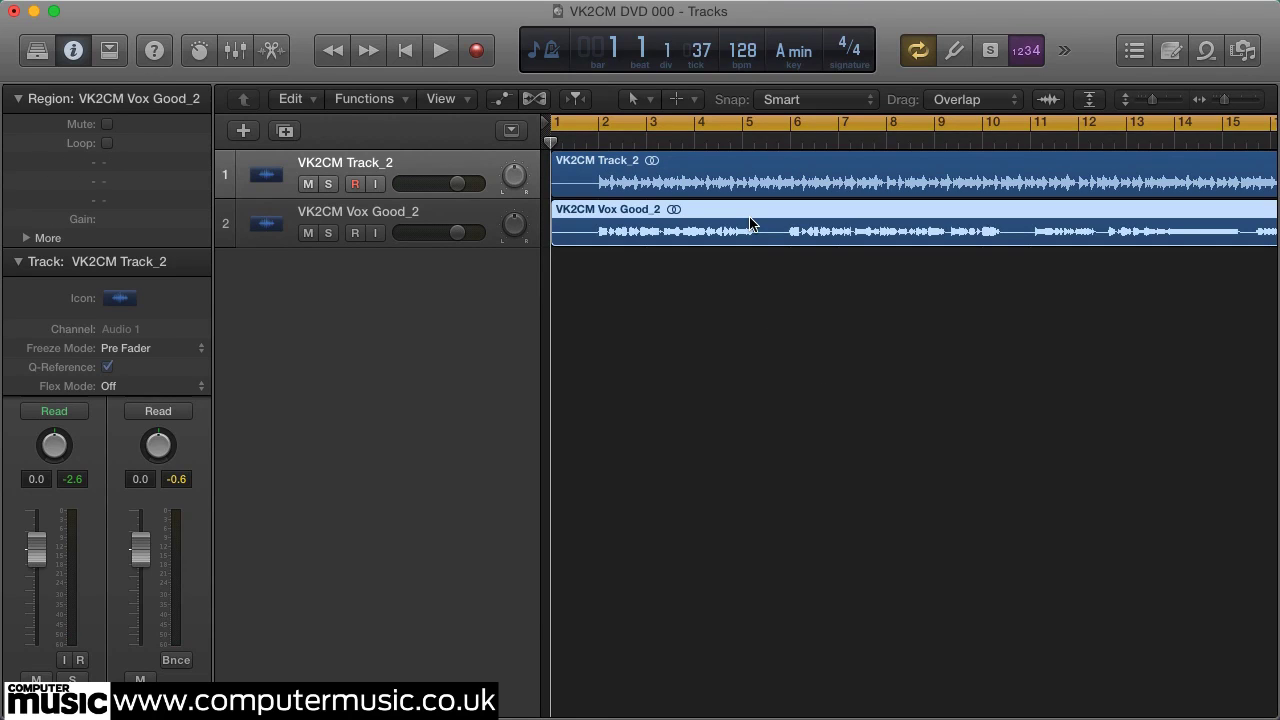
key(Delete)
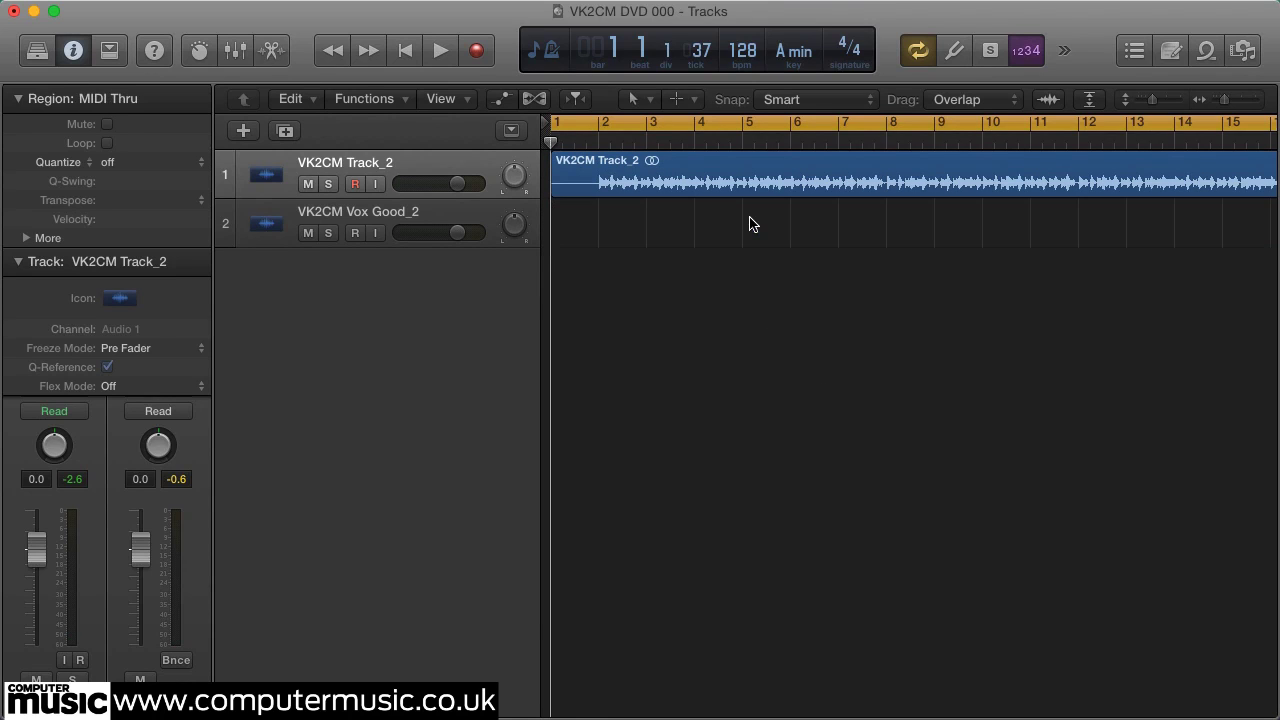
Step: Switch to Finder, place VK2CM Vox Pitchy.wav at bar 1 on the second Logic track, and play it with the backing track
key(super+Tab)
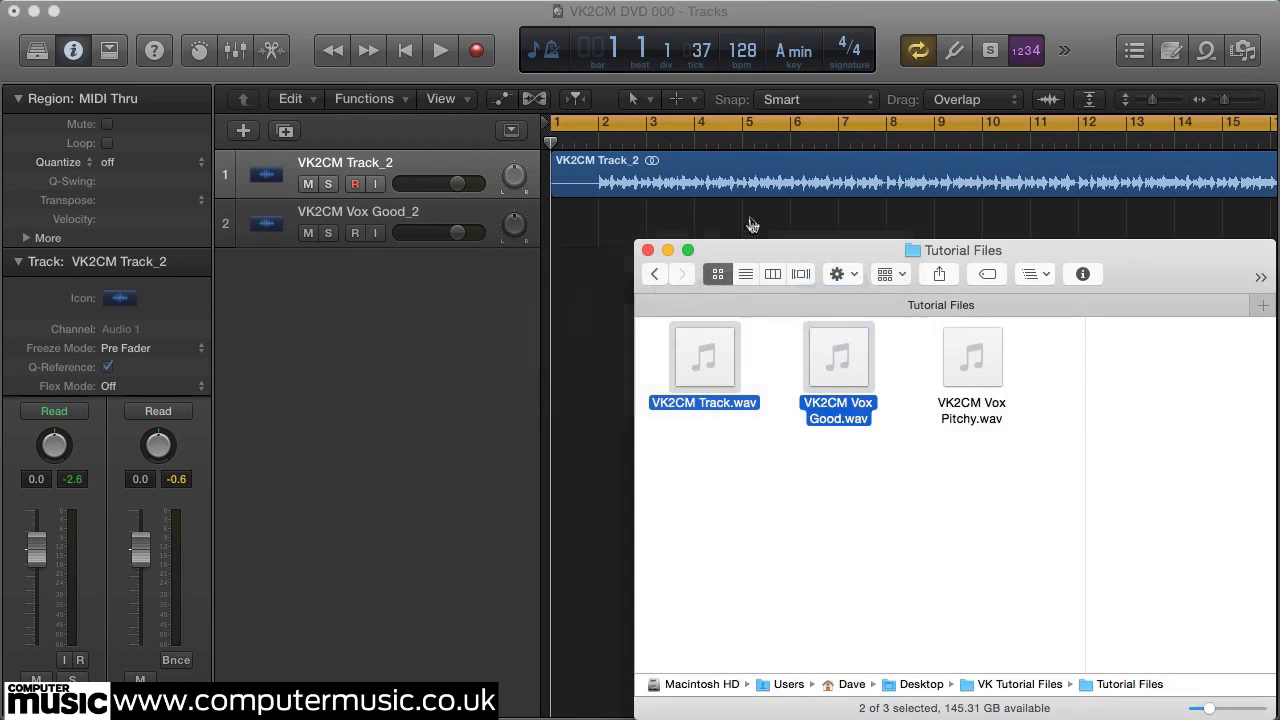
click(886, 500)
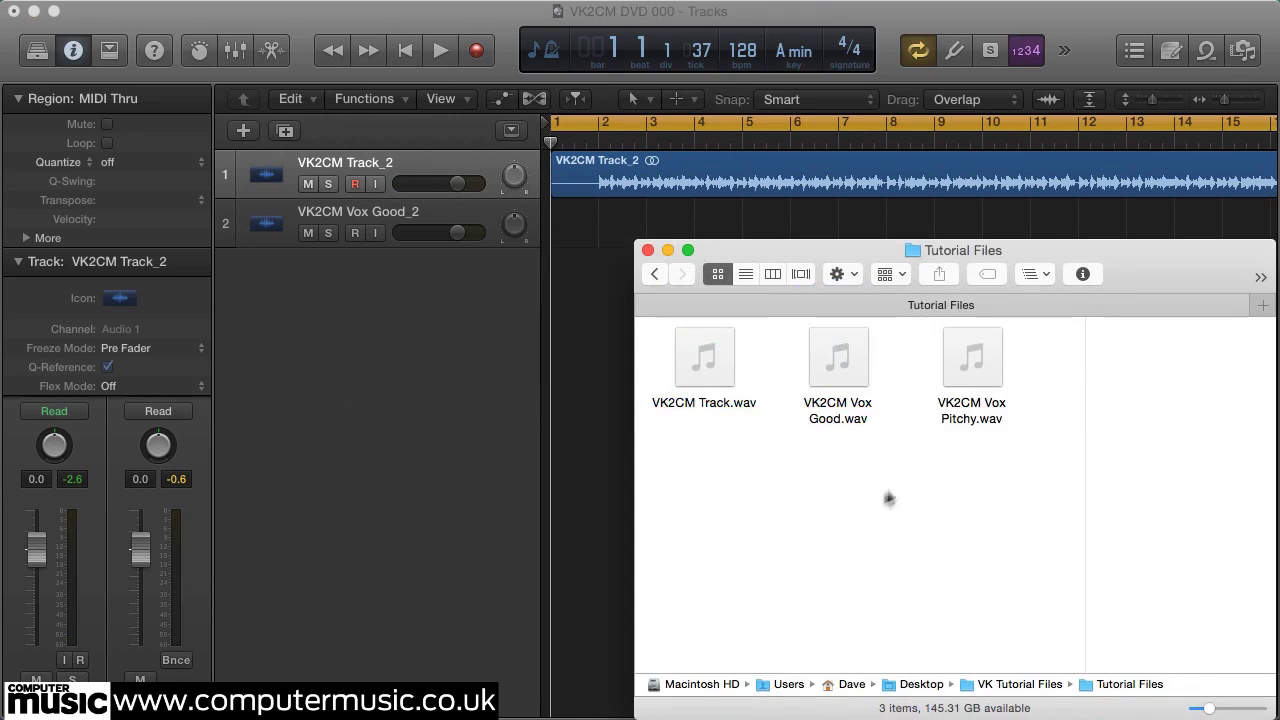
click(960, 372)
drag(956, 372, 565, 230)
click(607, 356)
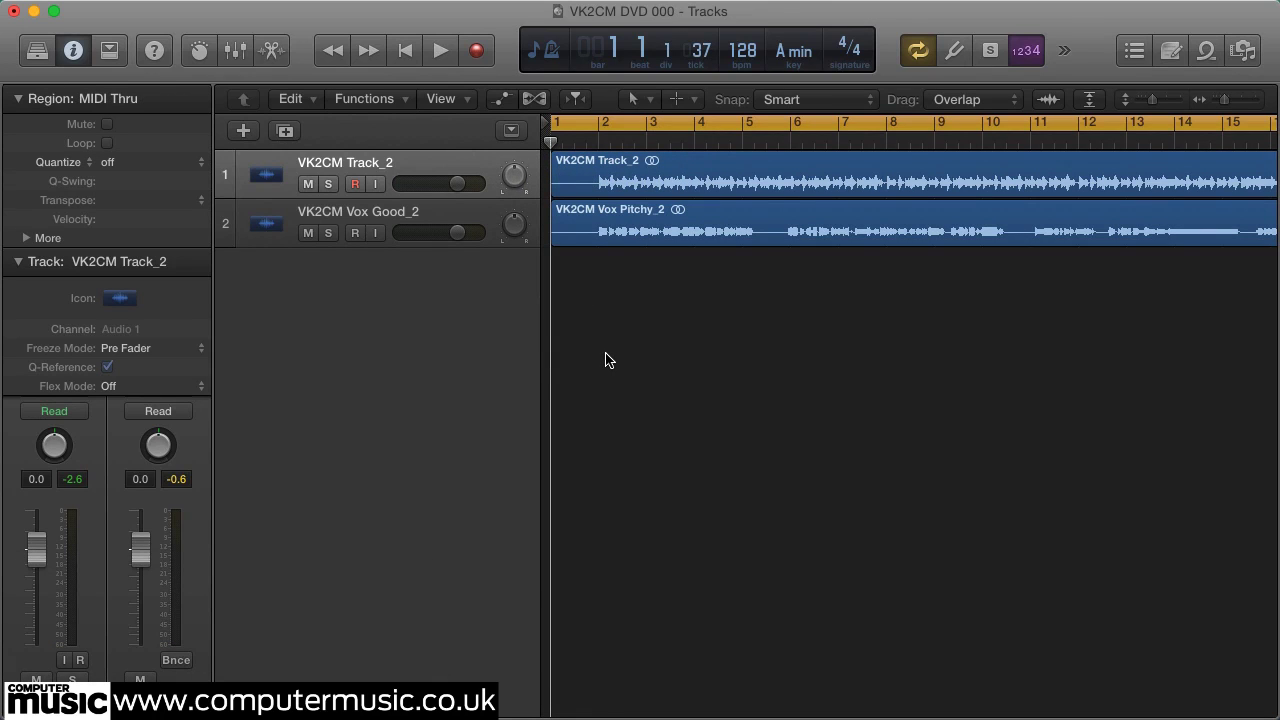
key(space)
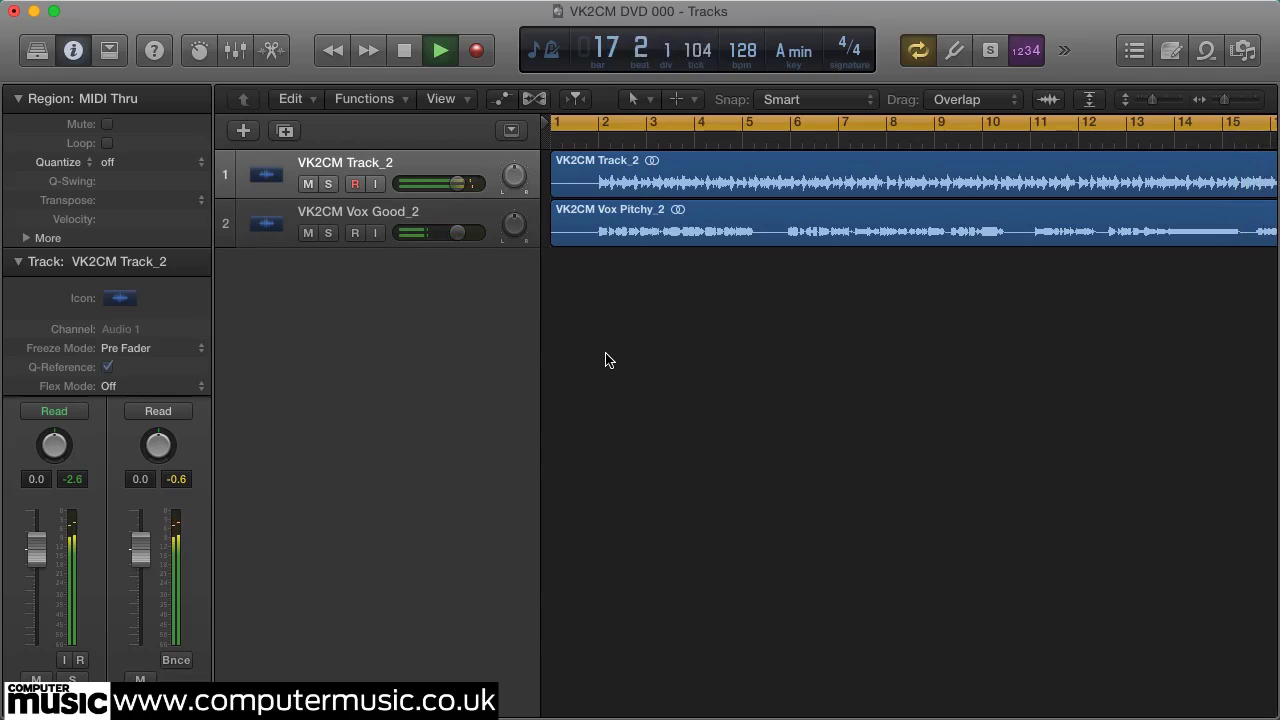
key(space)
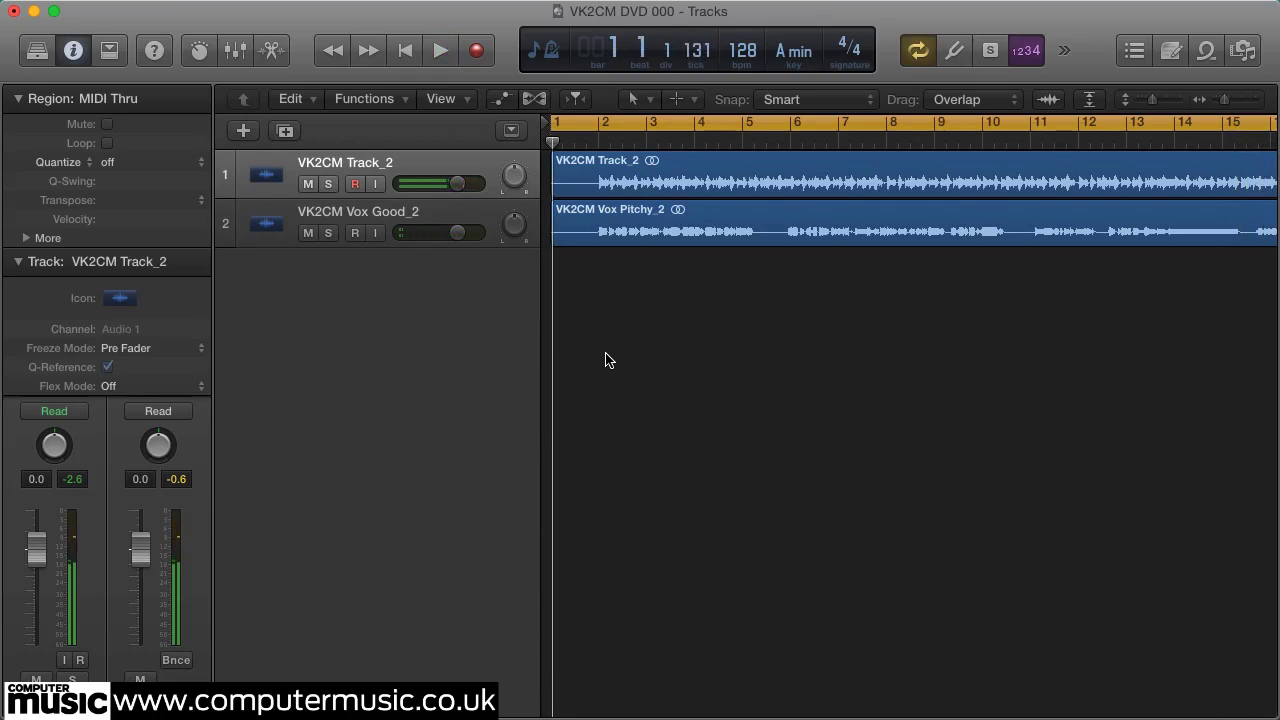
Step: Create one new software instrument track below the vocal track
click(294, 244)
click(249, 130)
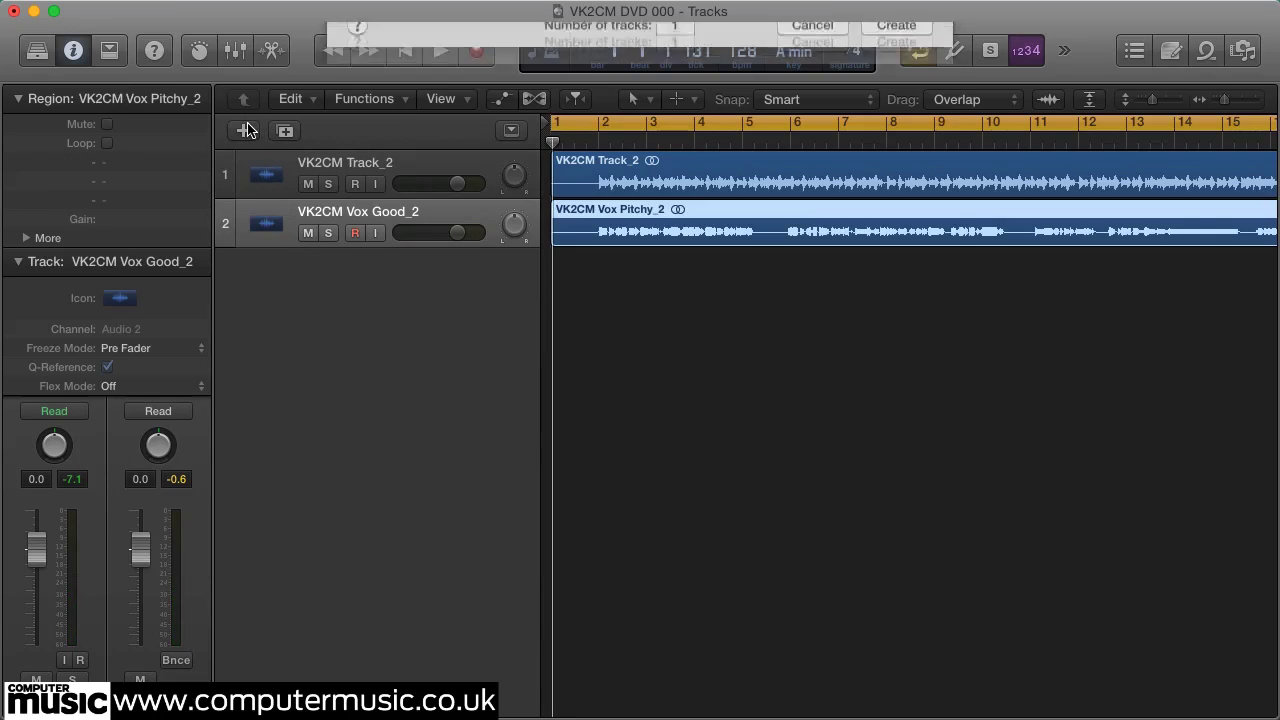
click(885, 318)
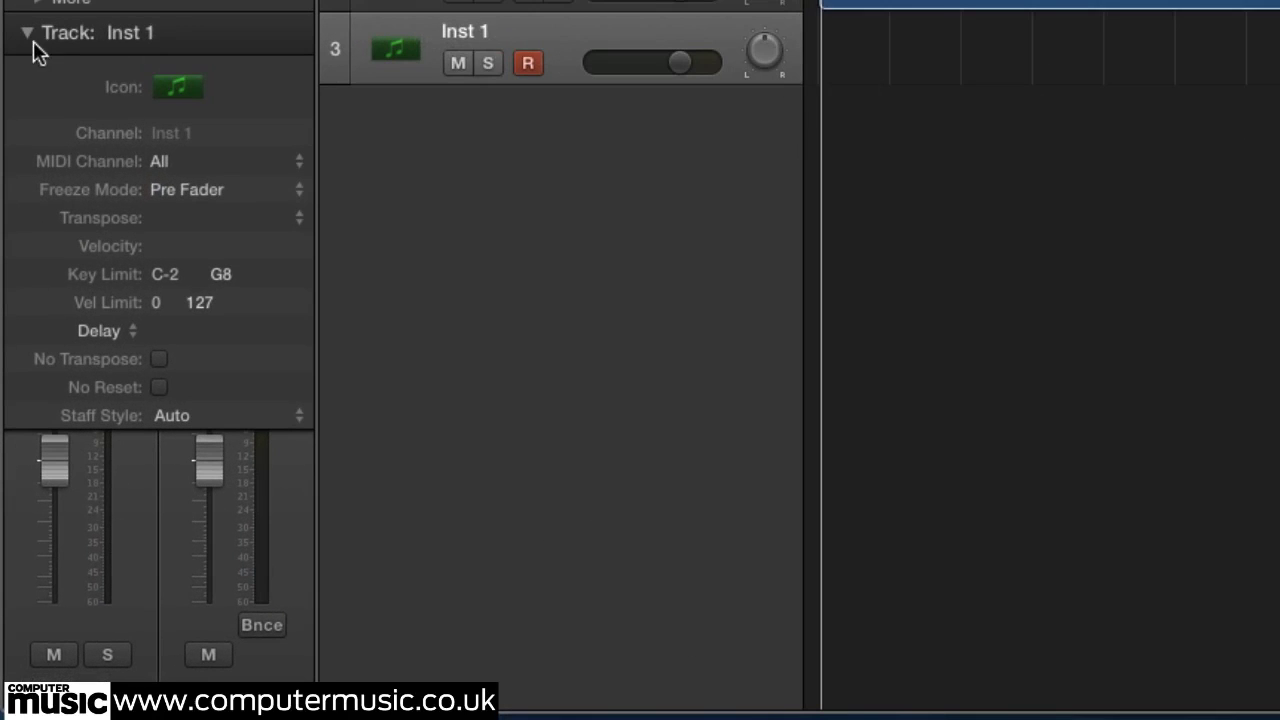
Step: Collapse the track settings and load the zplane vielklang2CM AU instrument in stereo on the Inst 1 track
click(27, 33)
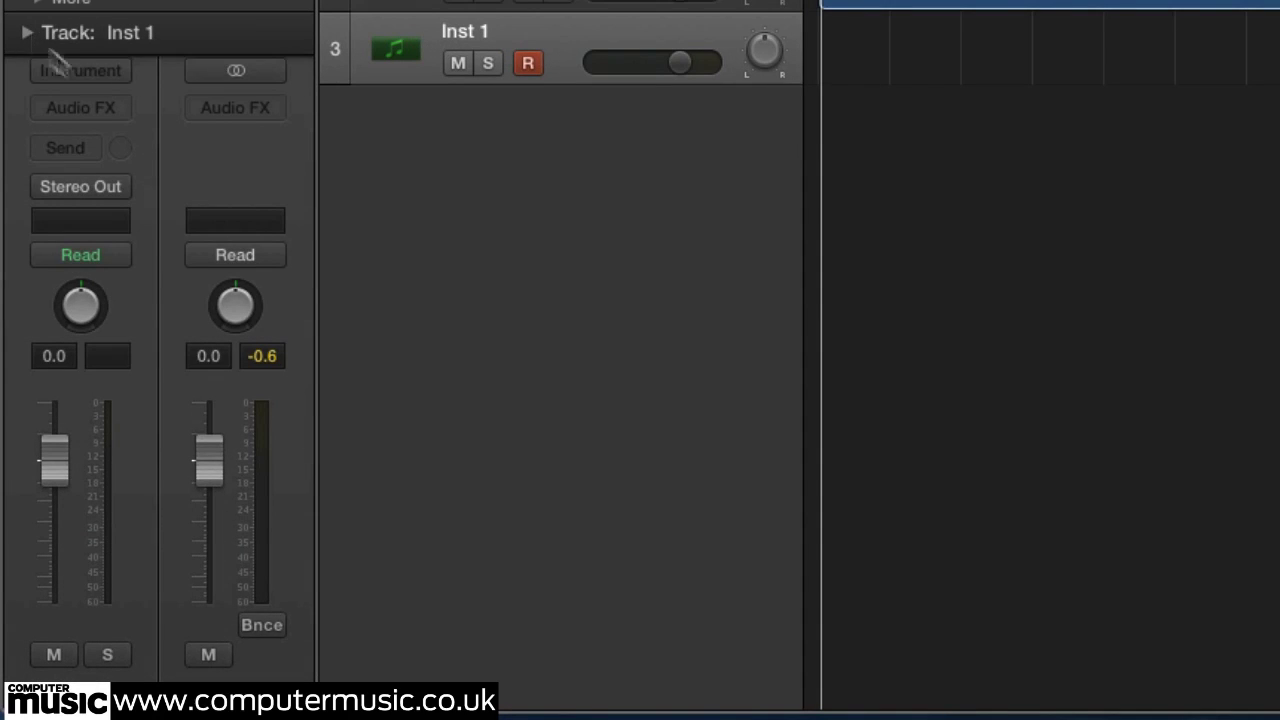
click(116, 70)
mouse_move(174, 586)
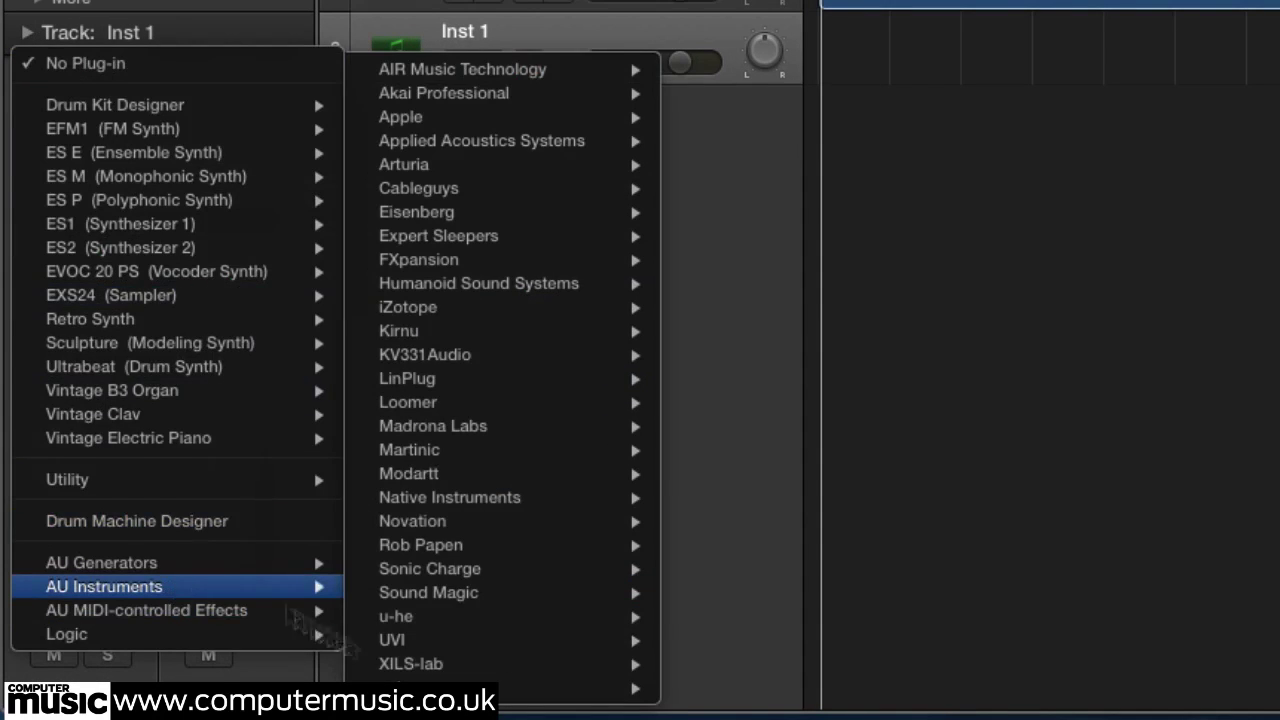
mouse_move(430, 688)
mouse_move(711, 688)
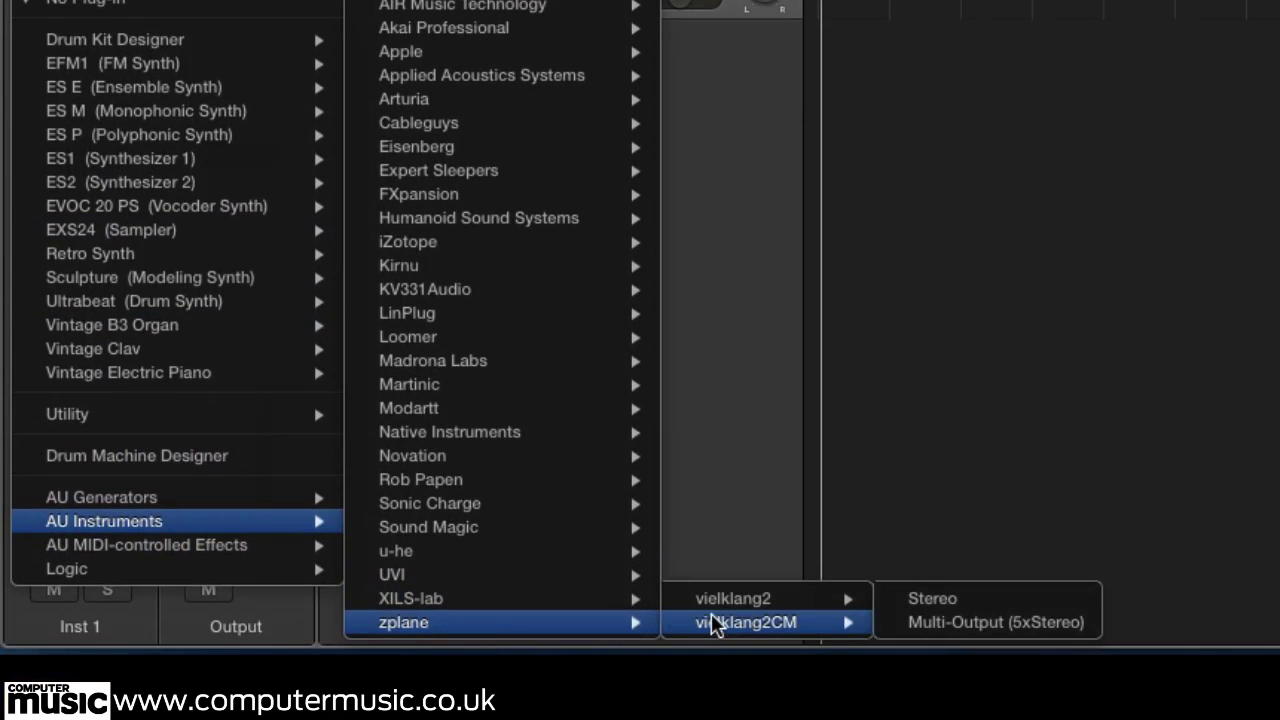
click(918, 600)
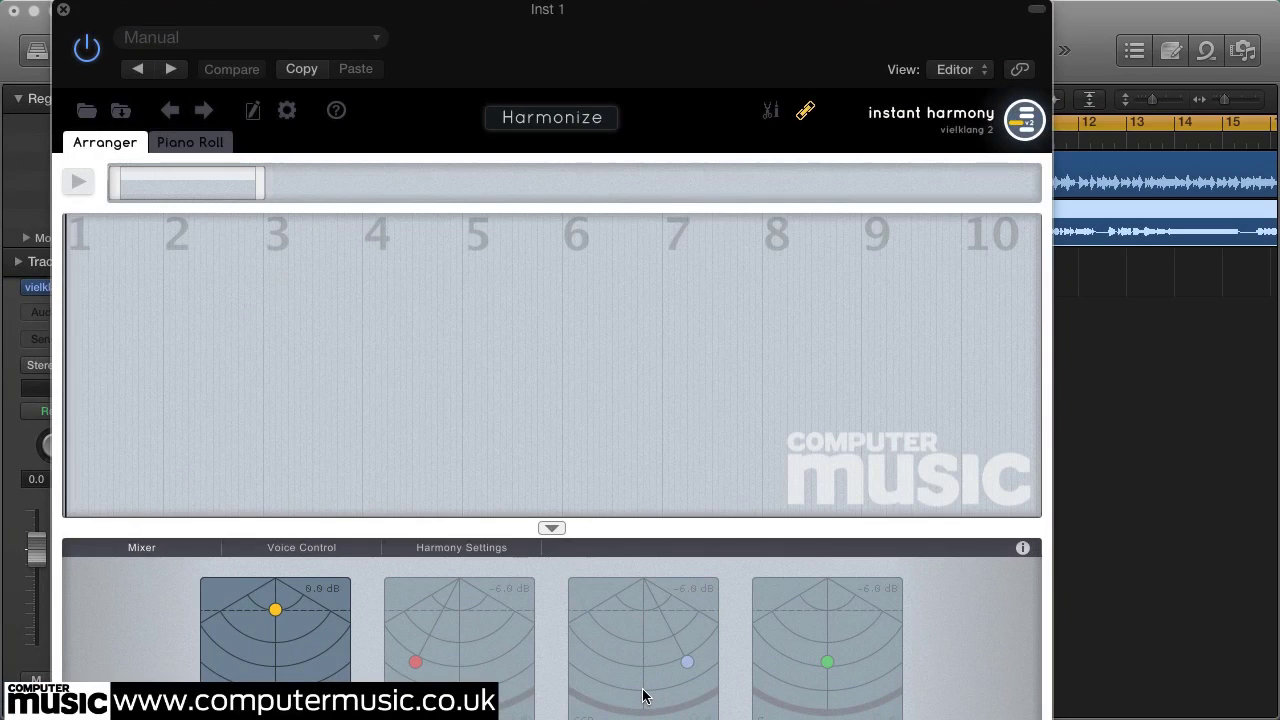
Step: Reposition the plug-in window and make sure the project playhead is at the very start of bar 1
drag(594, 18, 697, 0)
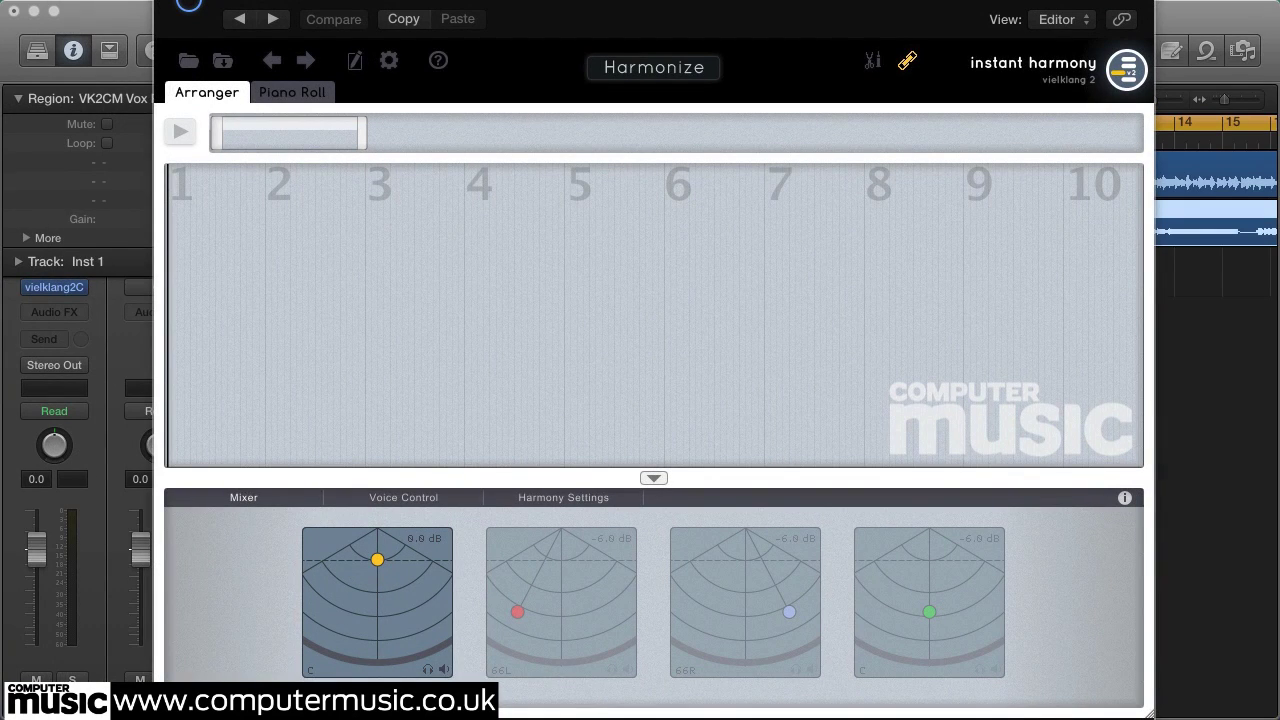
drag(750, 0, 761, 111)
key(space)
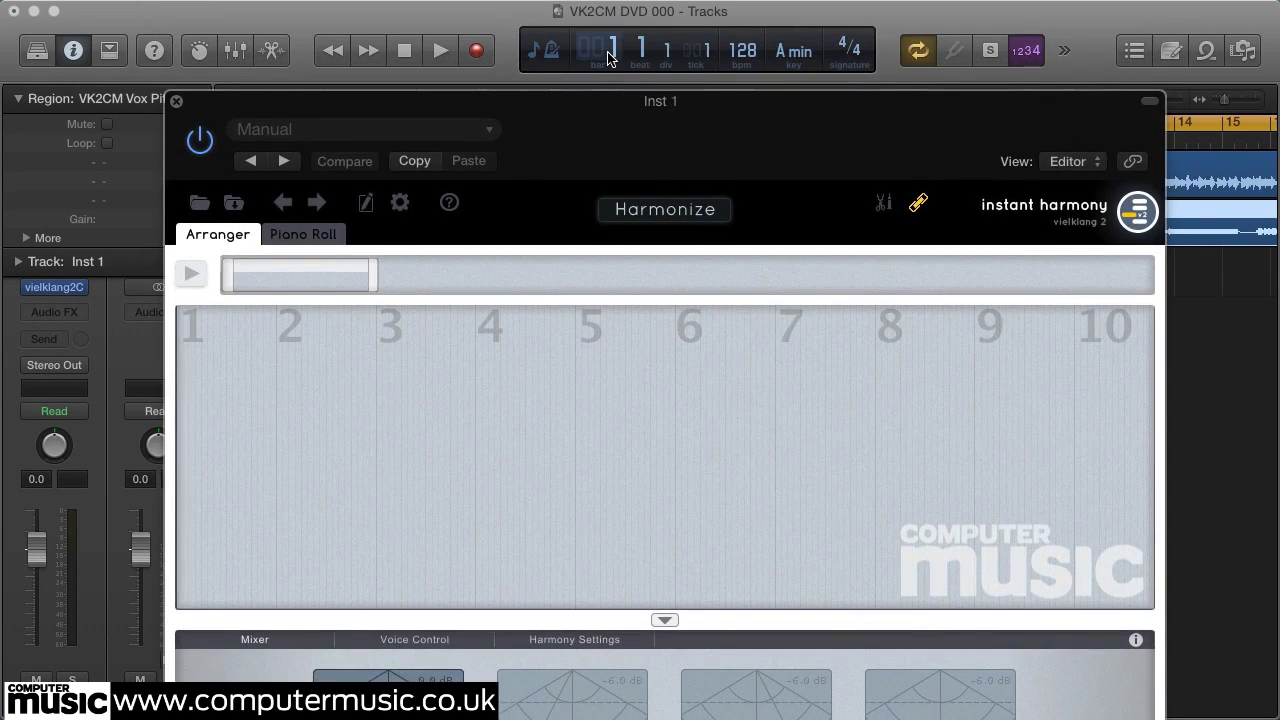
drag(583, 111, 575, 0)
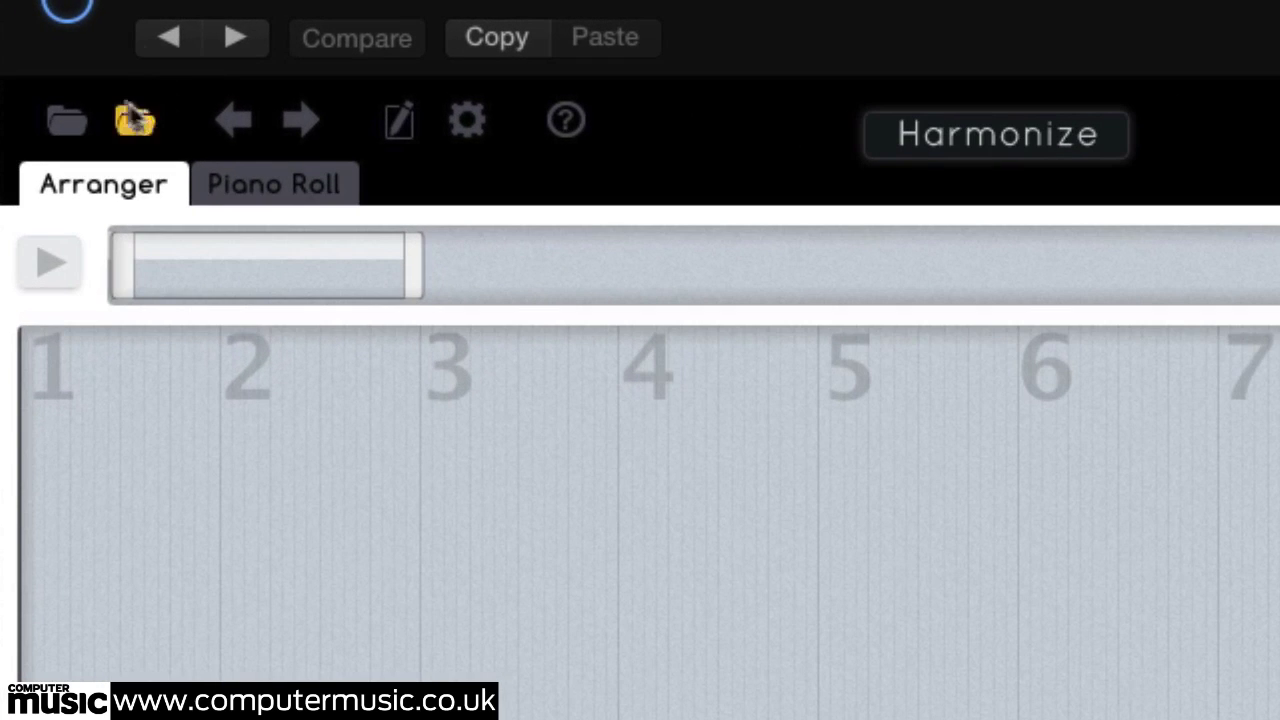
Step: Import VK2CM Vox Pitchy.wav into the plug-in and accept A Aeolic Minor at 128 bpm as its melody properties
click(68, 125)
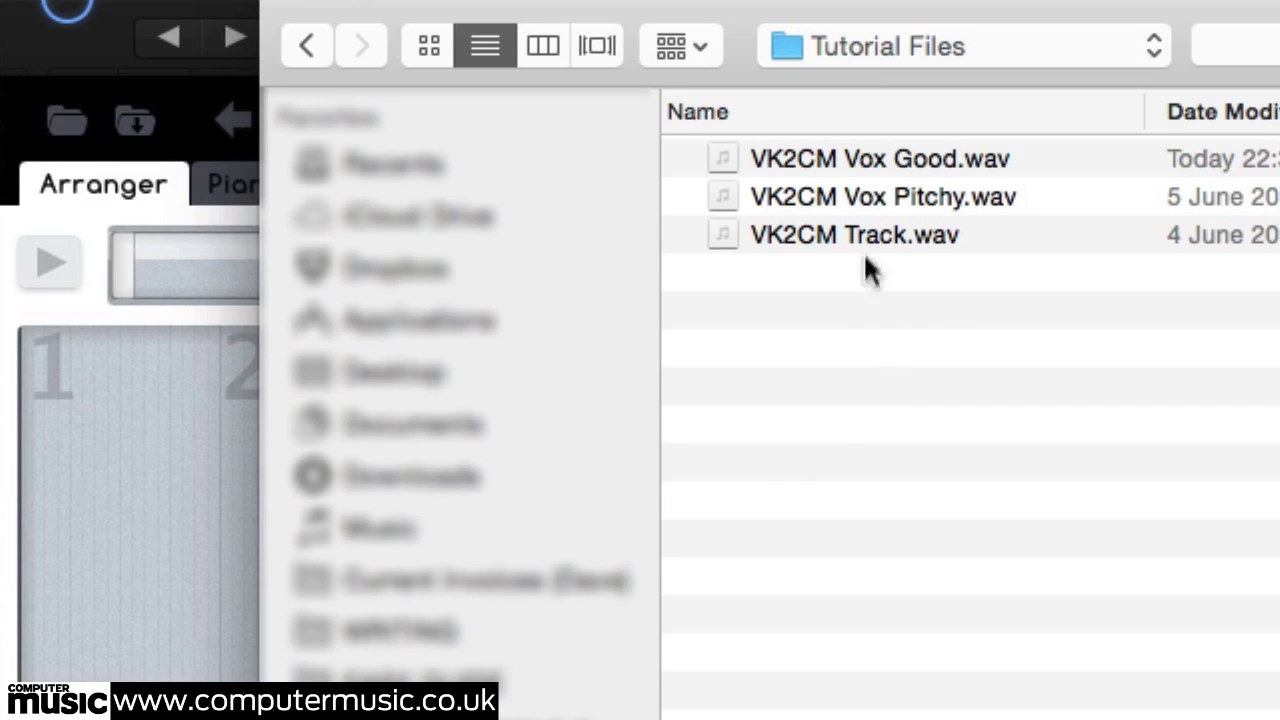
click(885, 192)
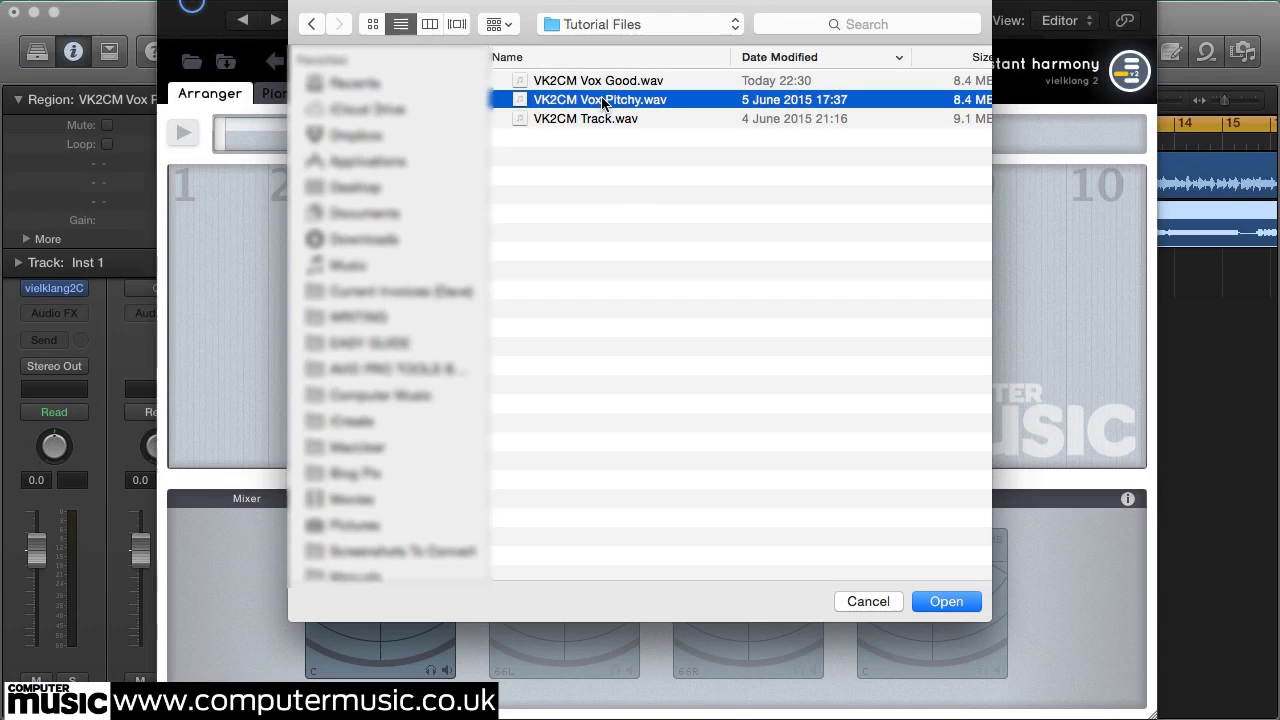
click(946, 601)
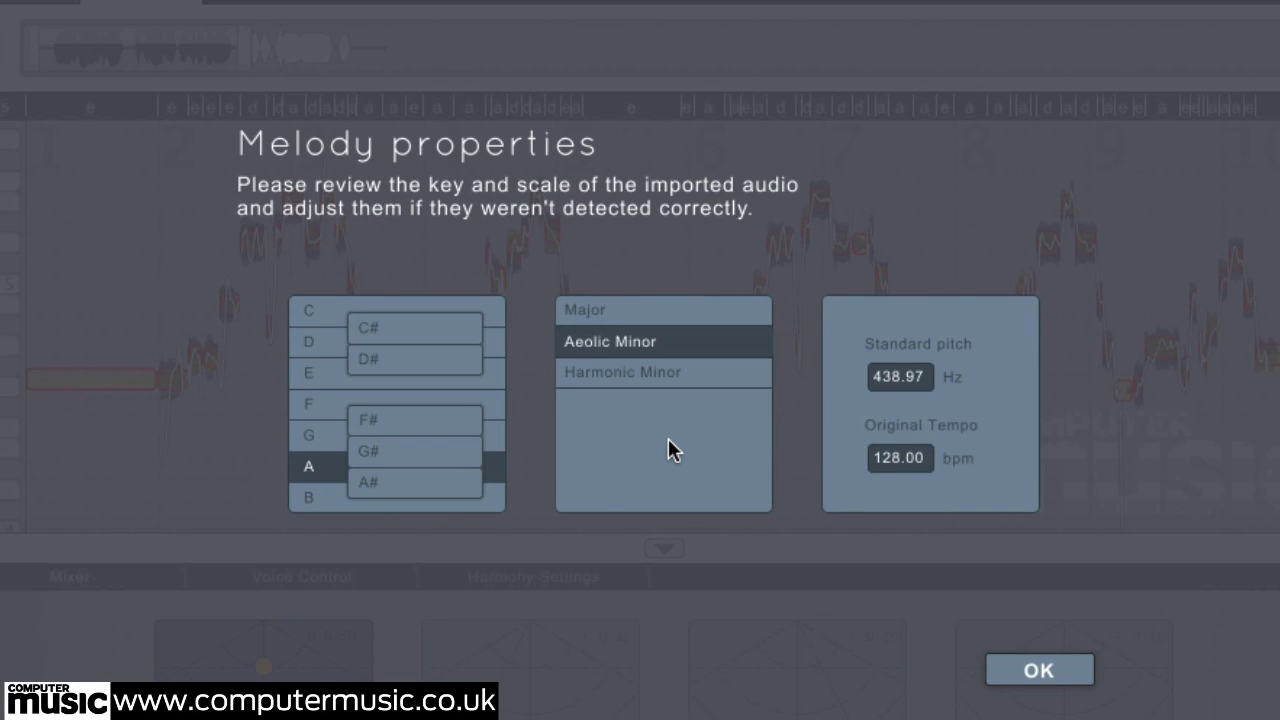
click(1038, 671)
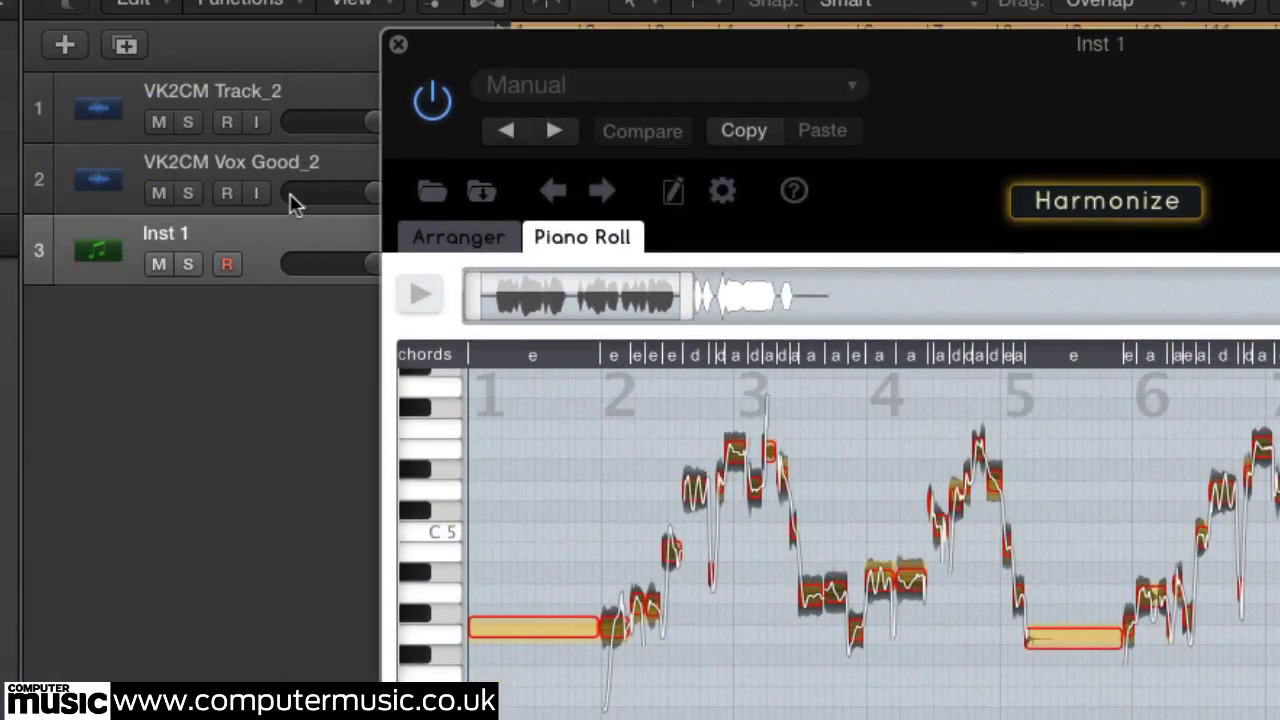
Step: Mute the original vocal track and play the project with the vocal coming from the plug-in
click(159, 193)
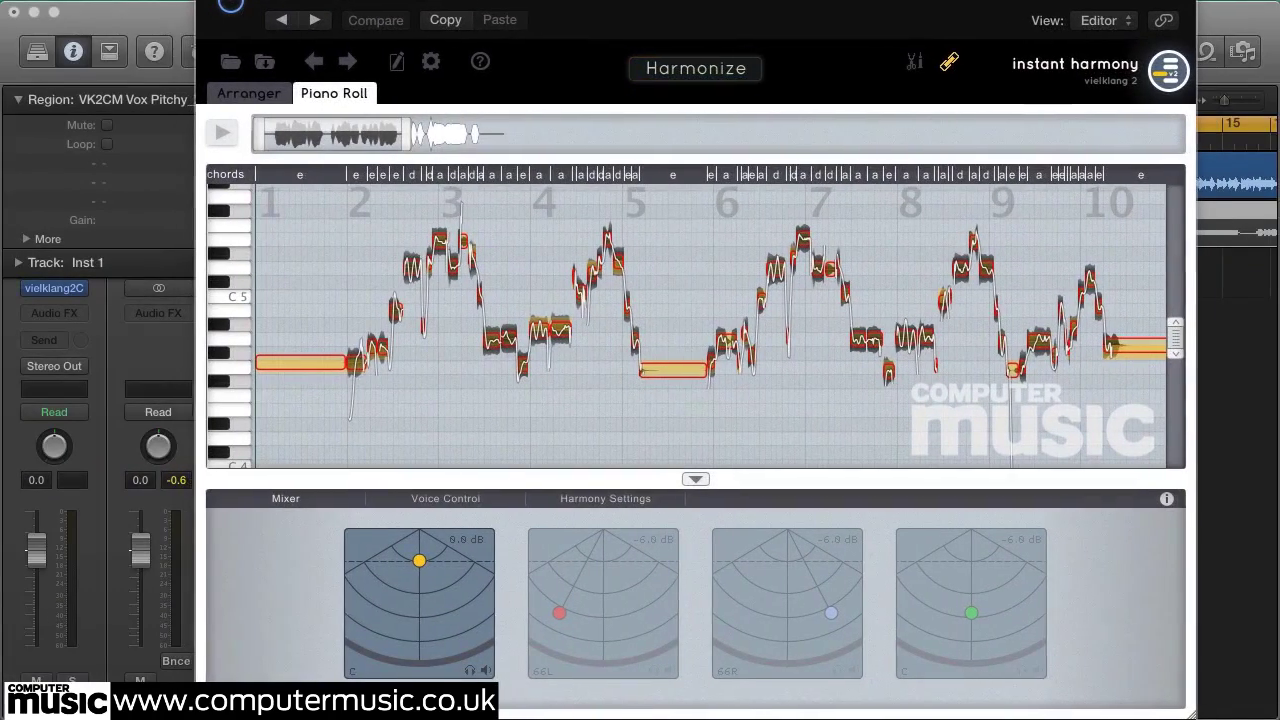
key(space)
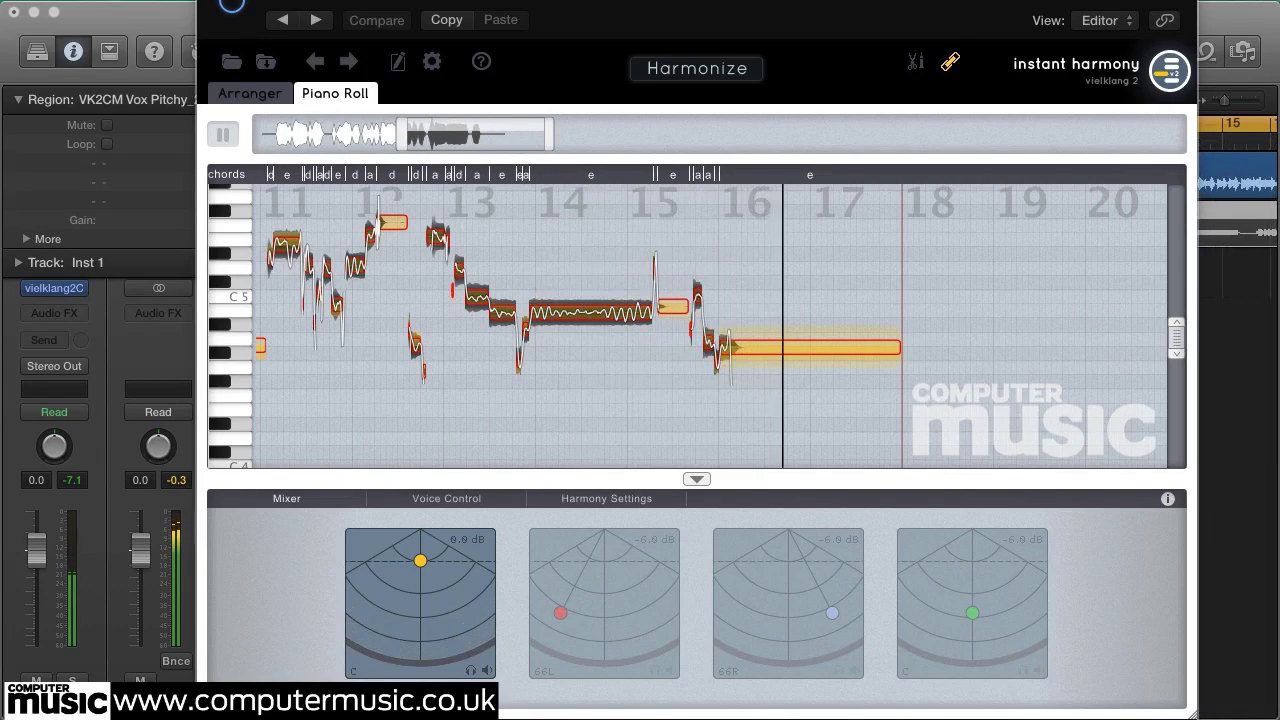
key(space)
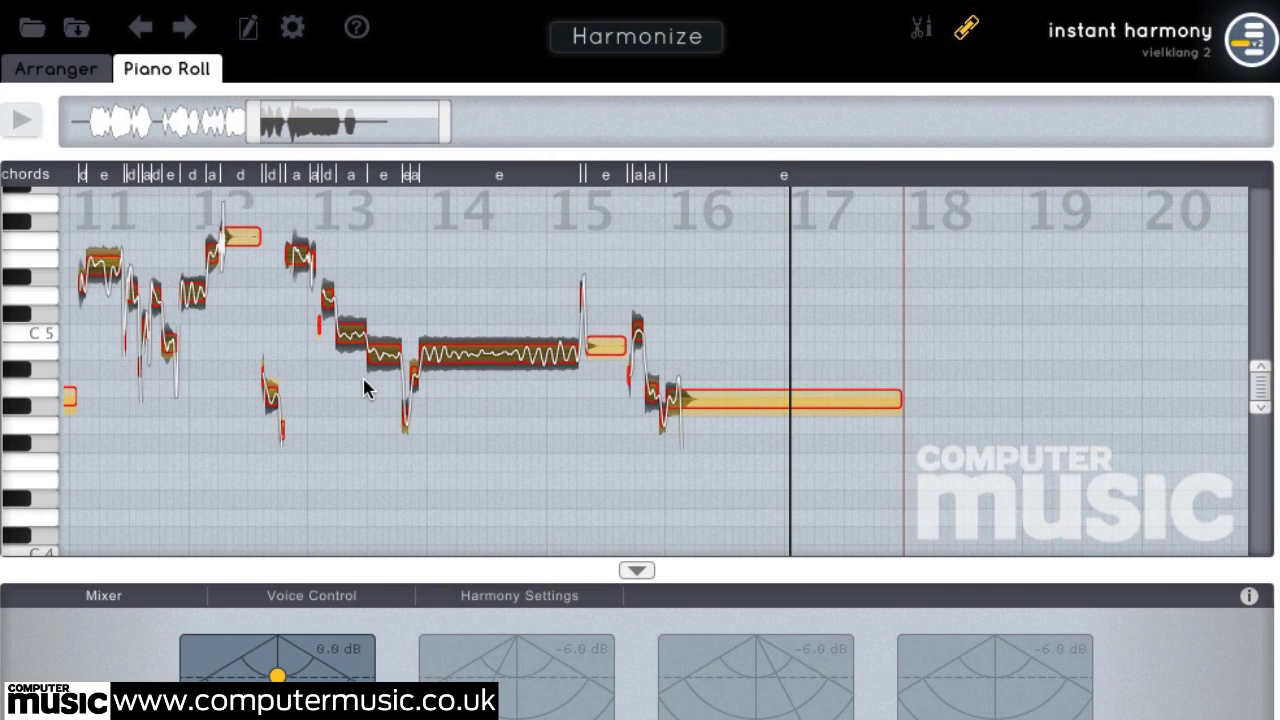
Step: Play the plug-in's vocal melody again from bar 1, and return the piano roll to the first bars
scroll(363, 381, left, 10)
scroll(363, 381, left, 5)
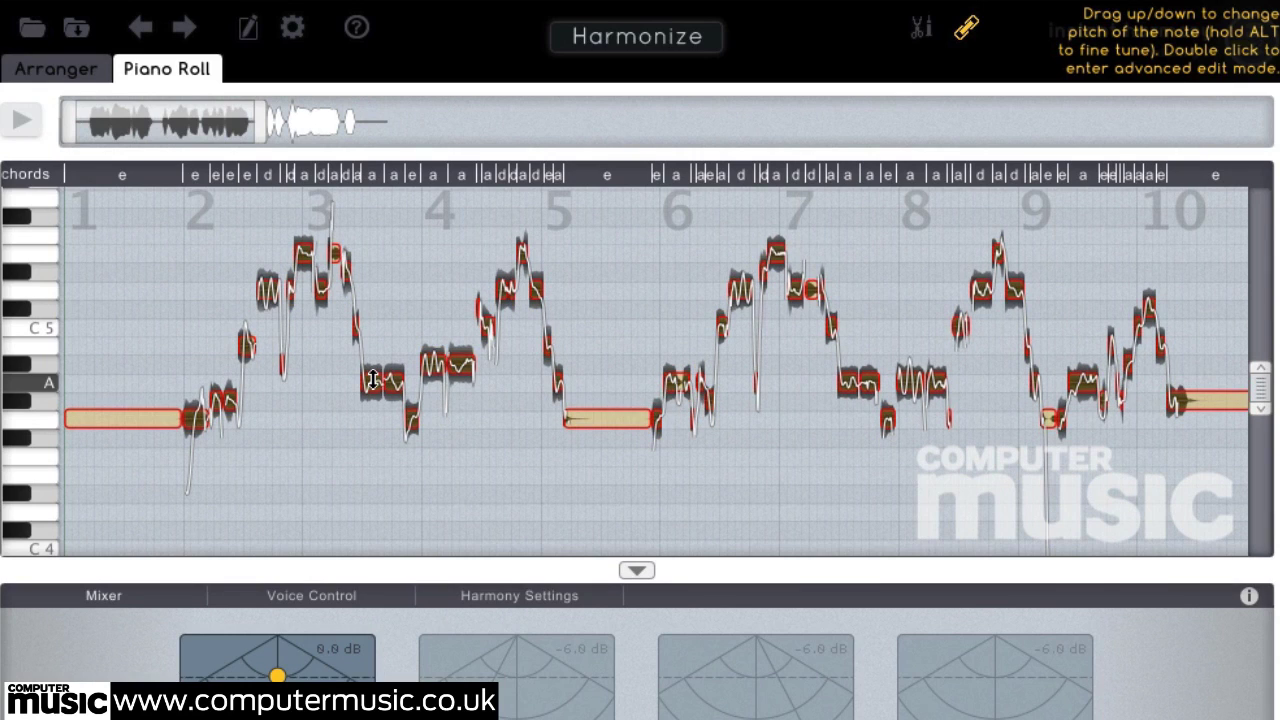
key(space)
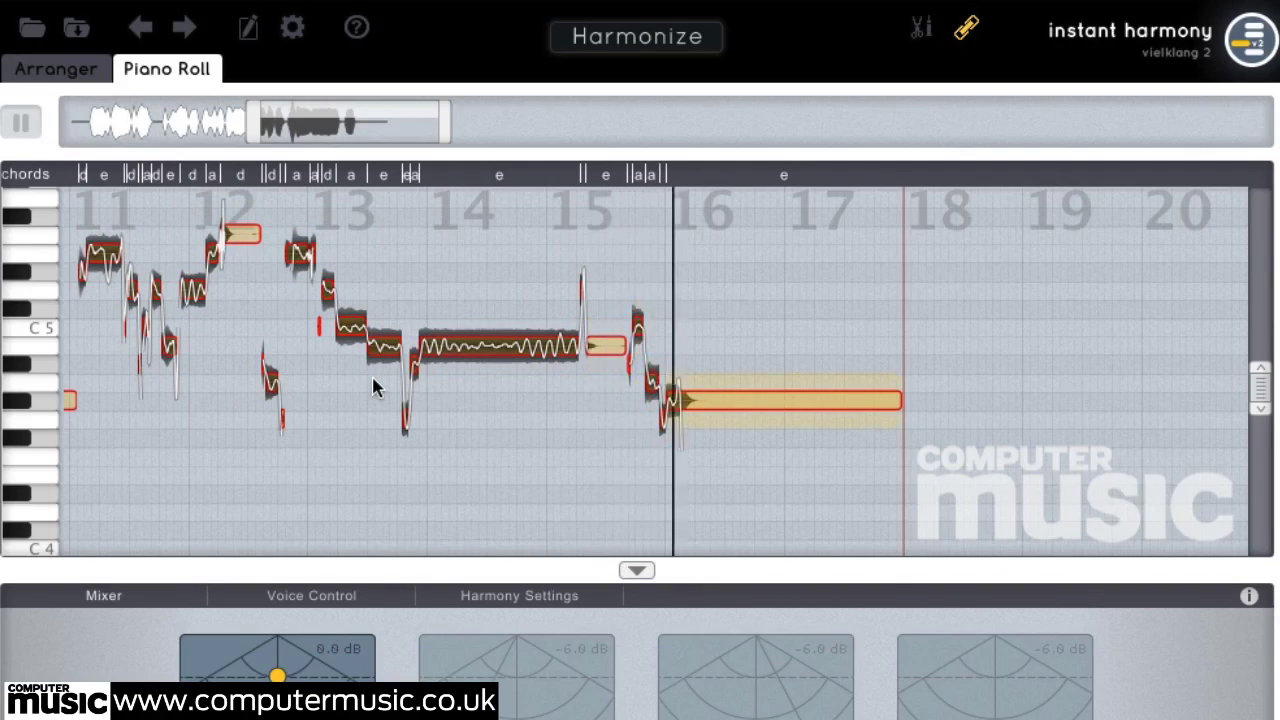
key(space)
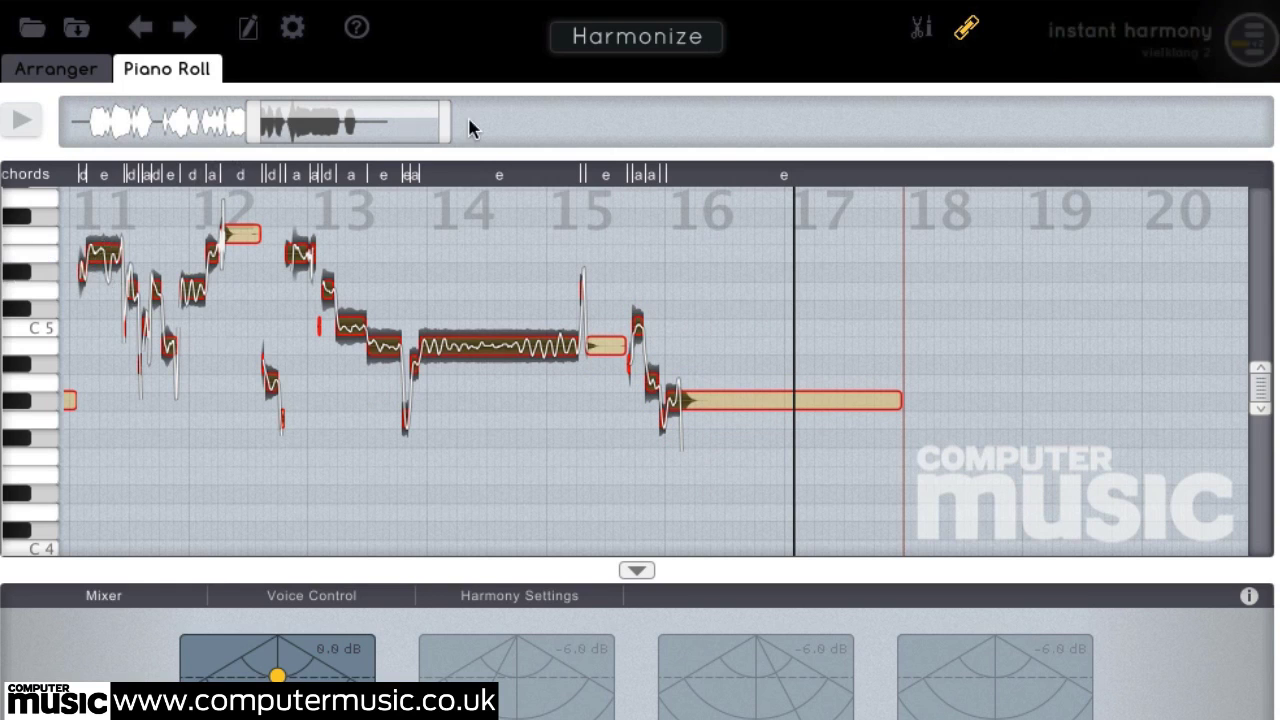
drag(366, 123, 113, 148)
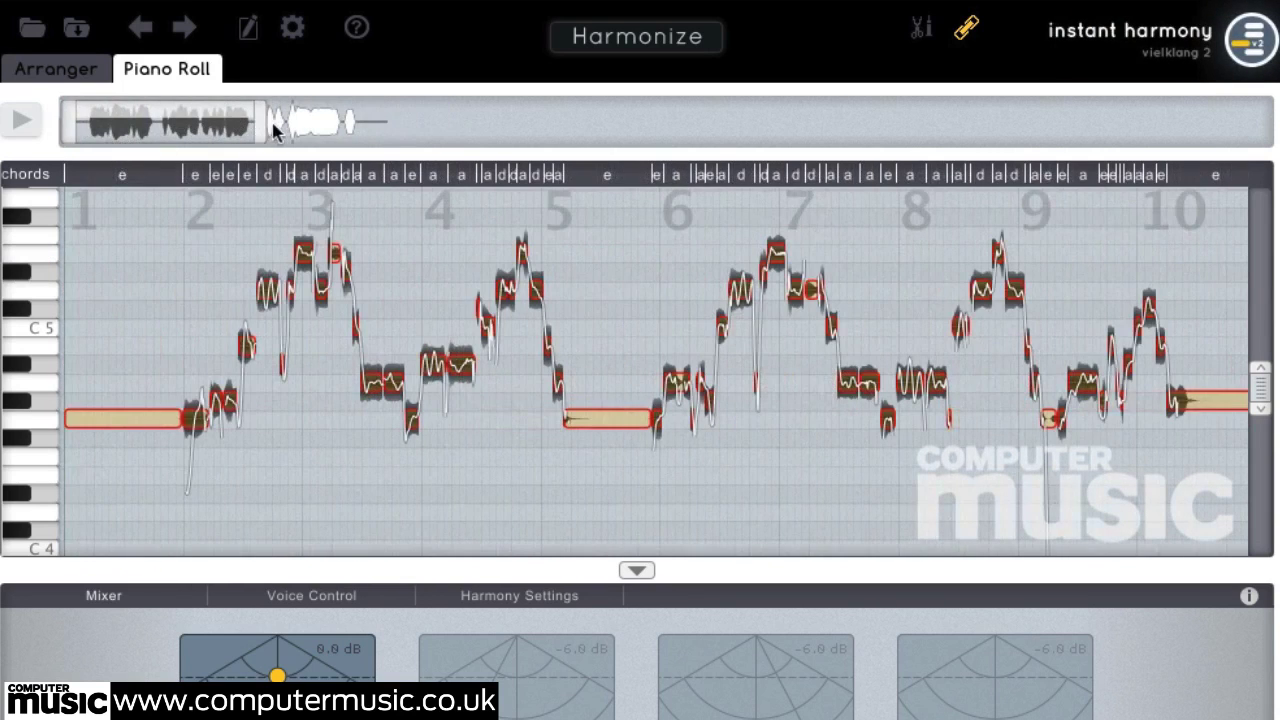
Step: Zoom the piano roll in on bars 1 to 5 and play the opening of the vocal
drag(263, 124, 146, 149)
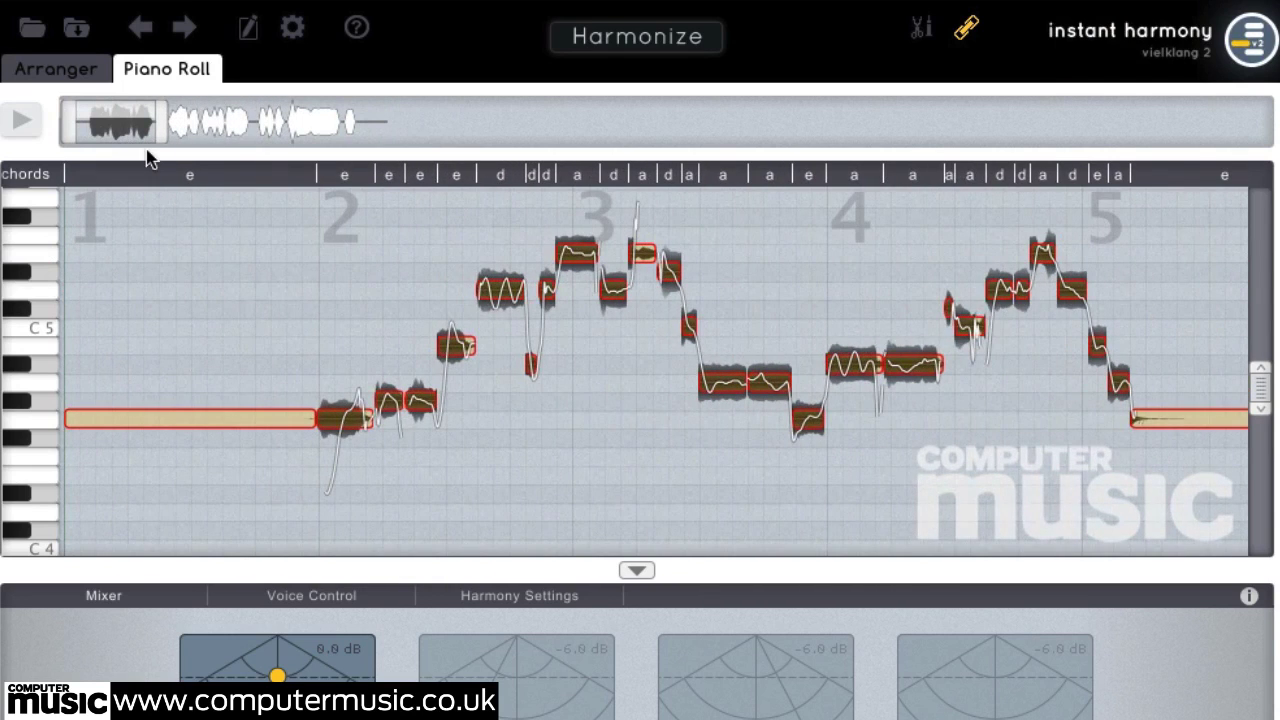
key(space)
key(space)
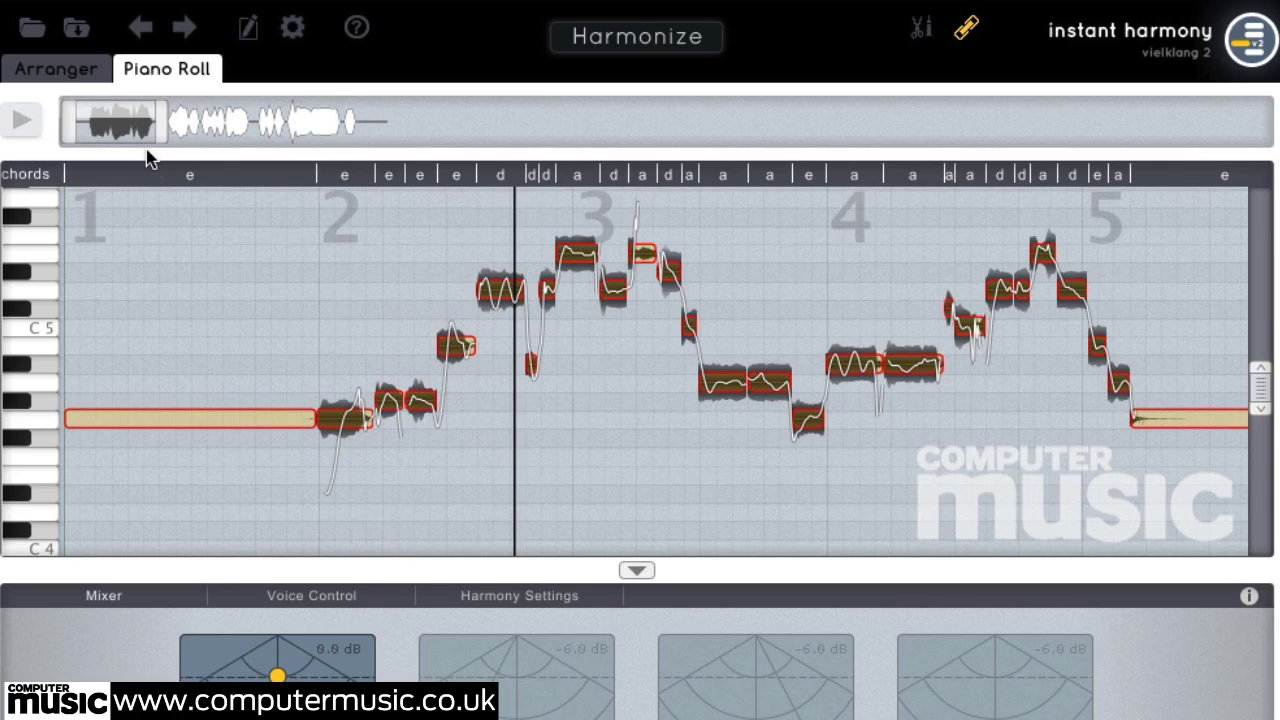
click(294, 300)
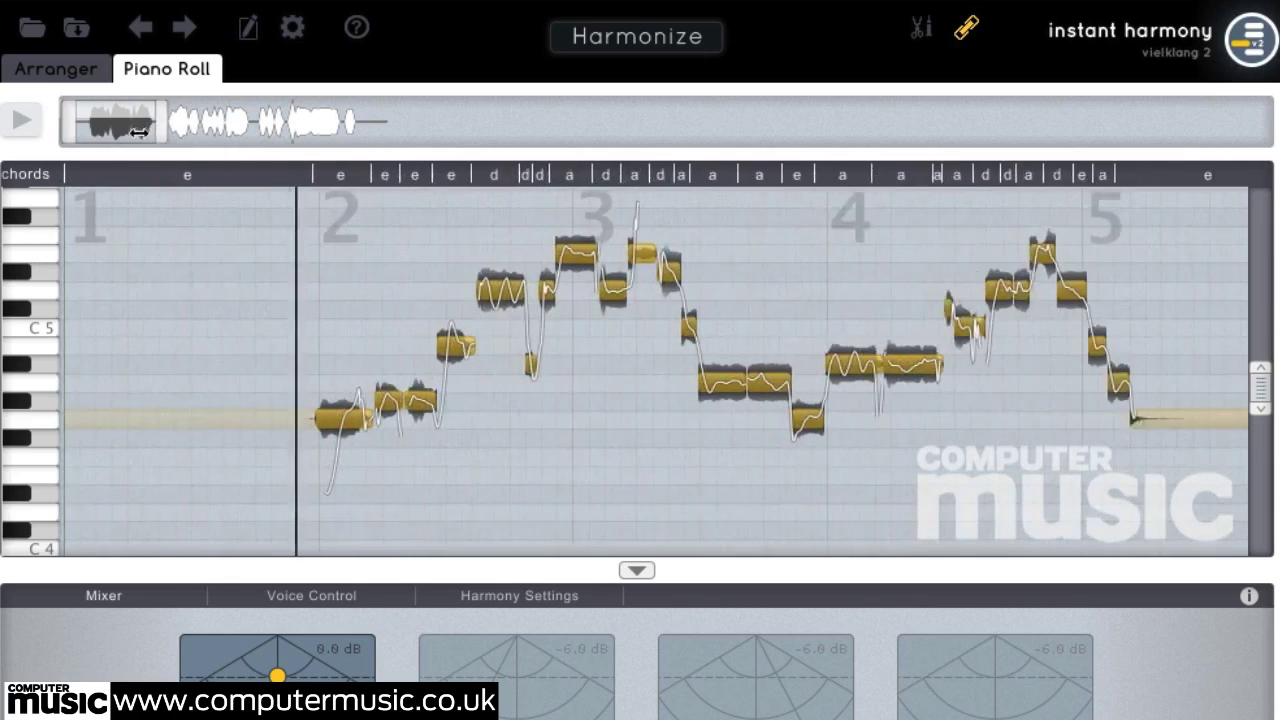
Step: Raise the first three notes of the phrase at bar 2 by one semitone together and audition the change
drag(160, 128, 106, 144)
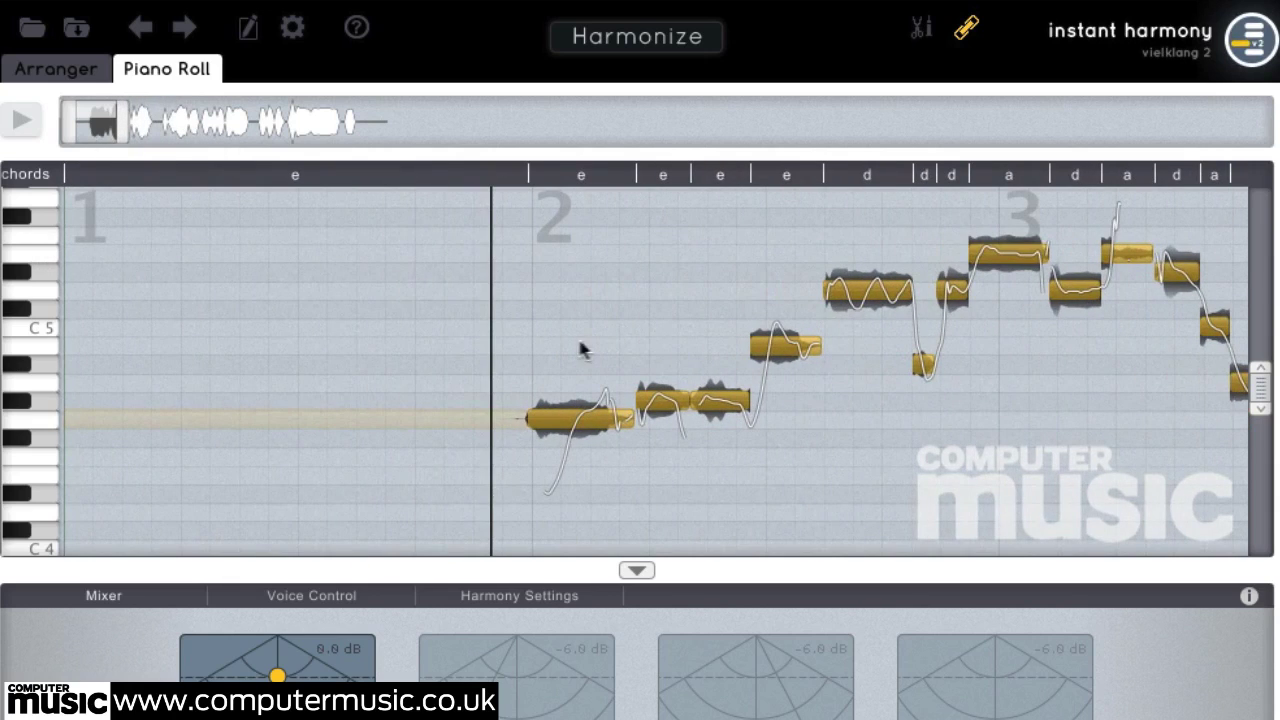
drag(567, 343, 675, 465)
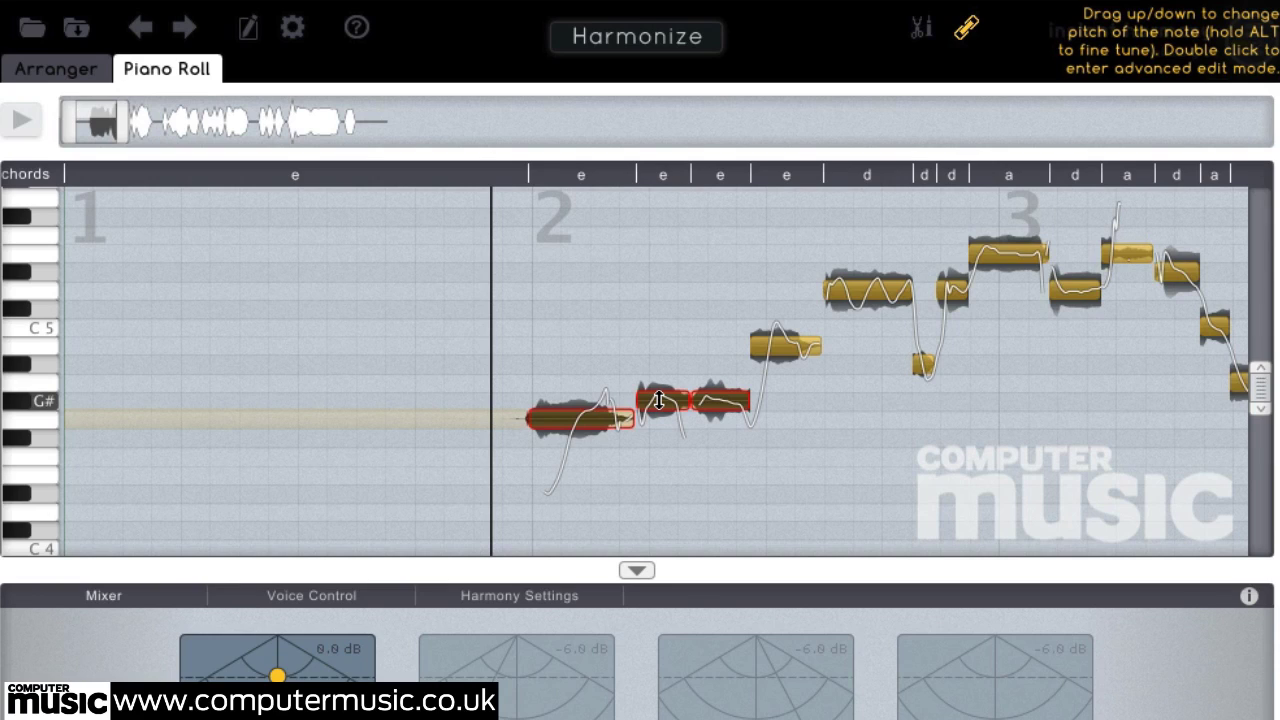
drag(659, 400, 659, 384)
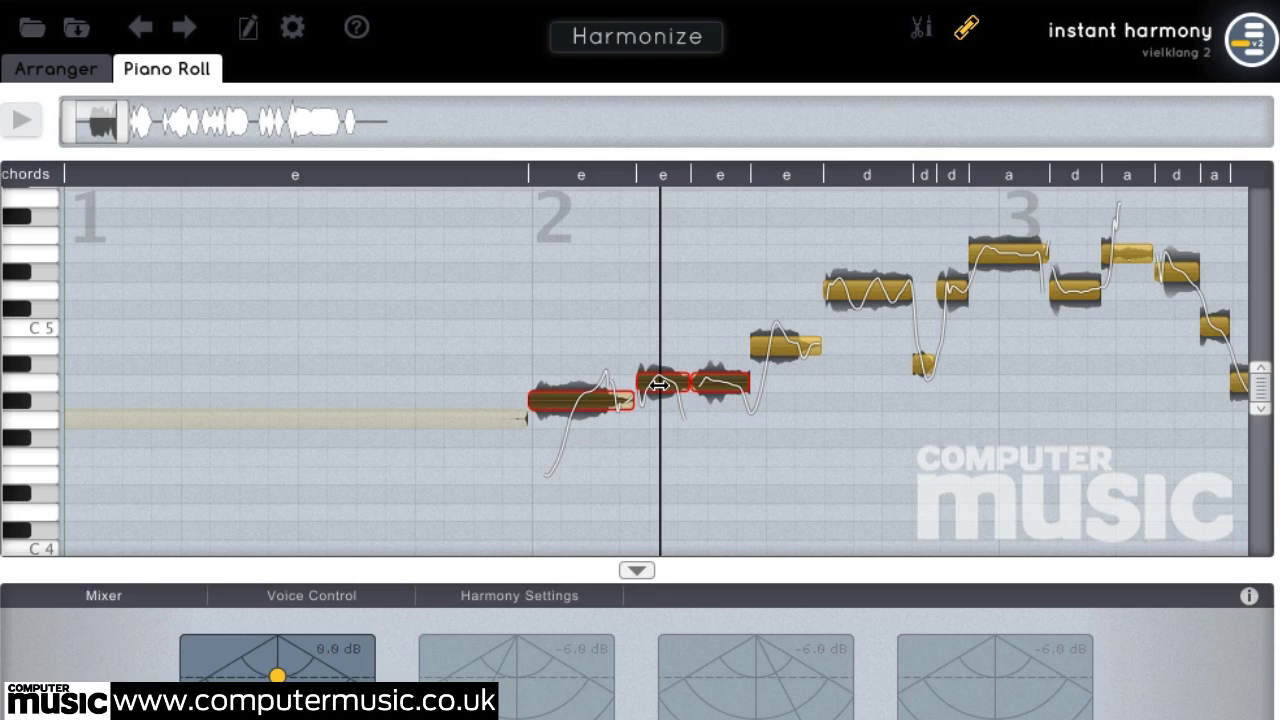
click(726, 382)
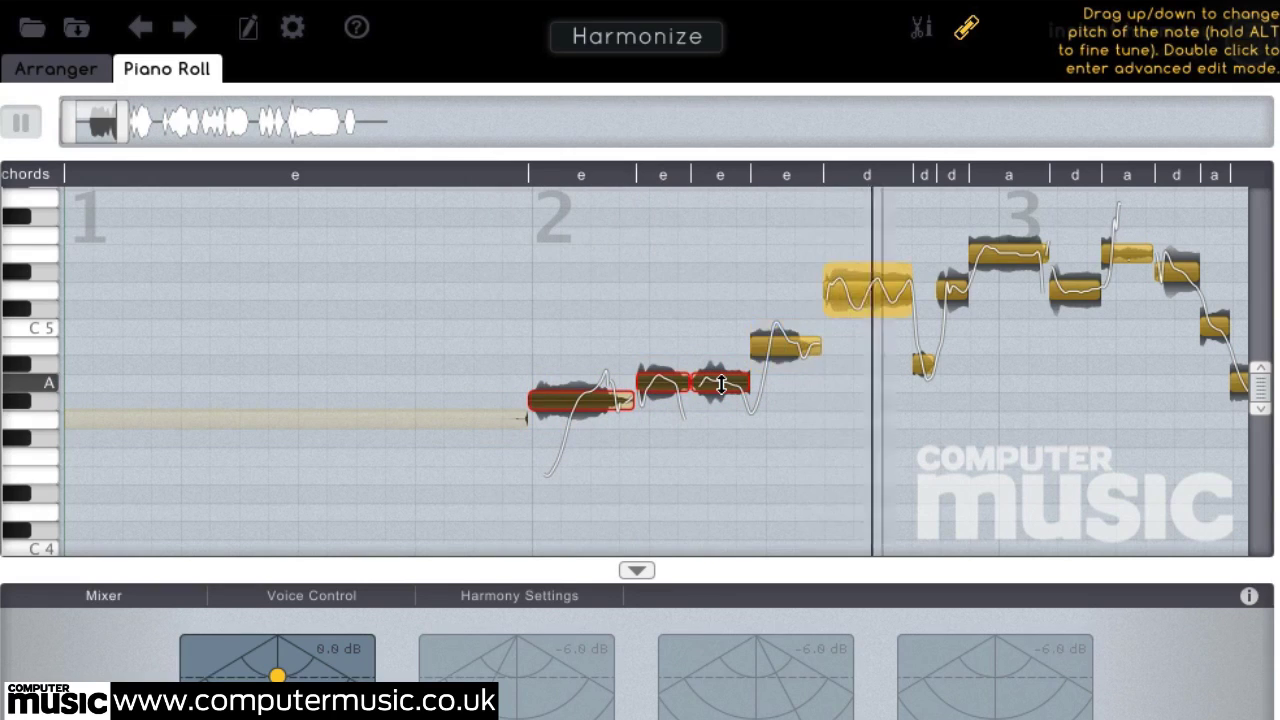
key(space)
scroll(639, 390, left, 10)
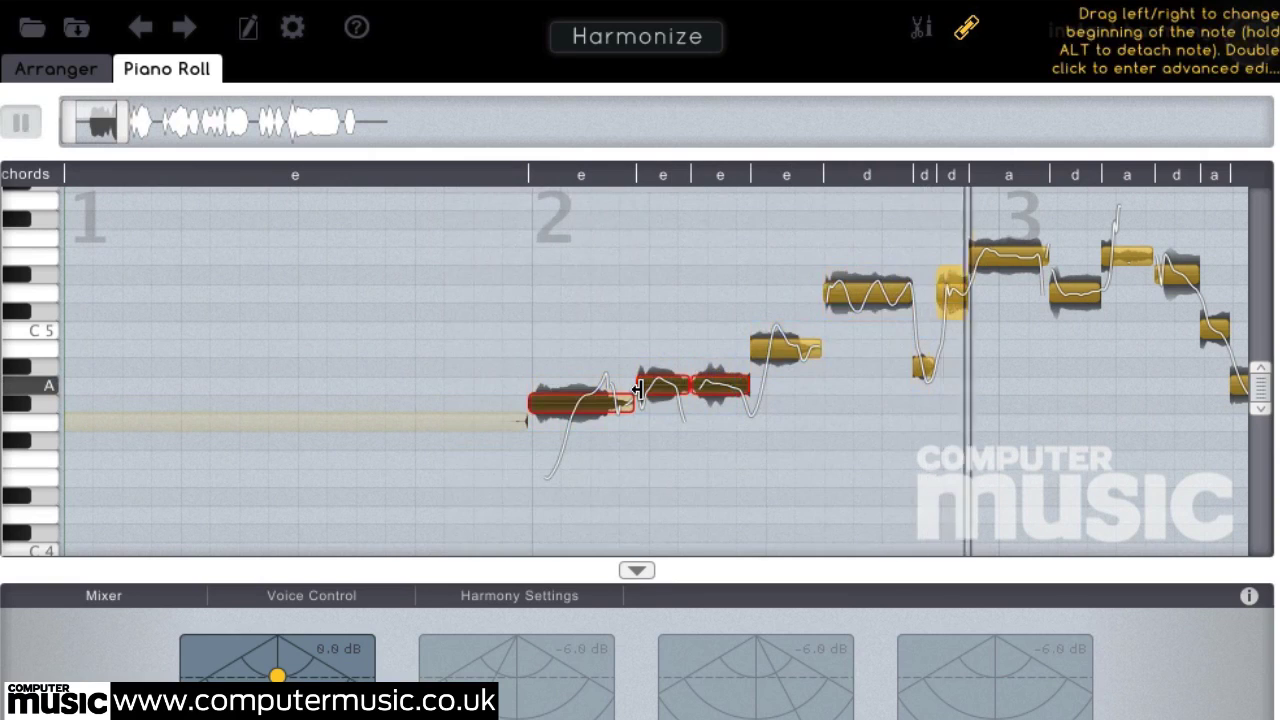
key(space)
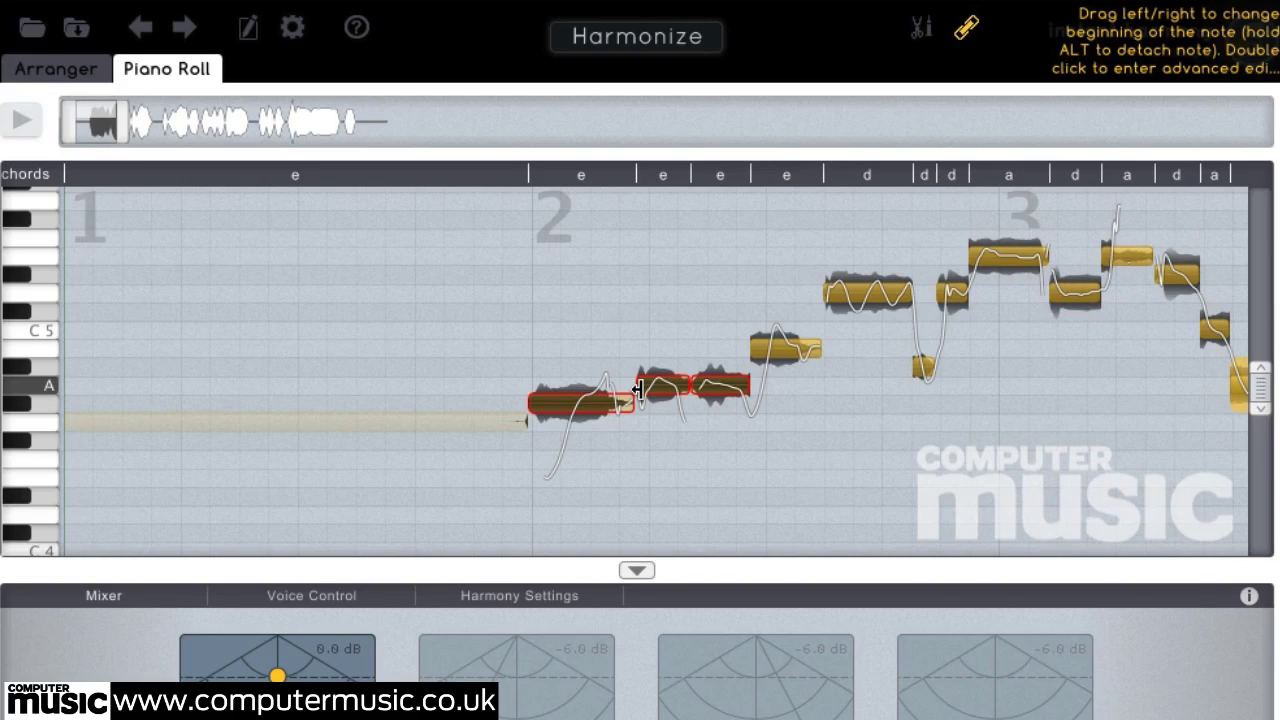
Step: Lower both the D# note and the short E note before it, just after bar 3, to D
click(1177, 272)
drag(1177, 272, 1179, 291)
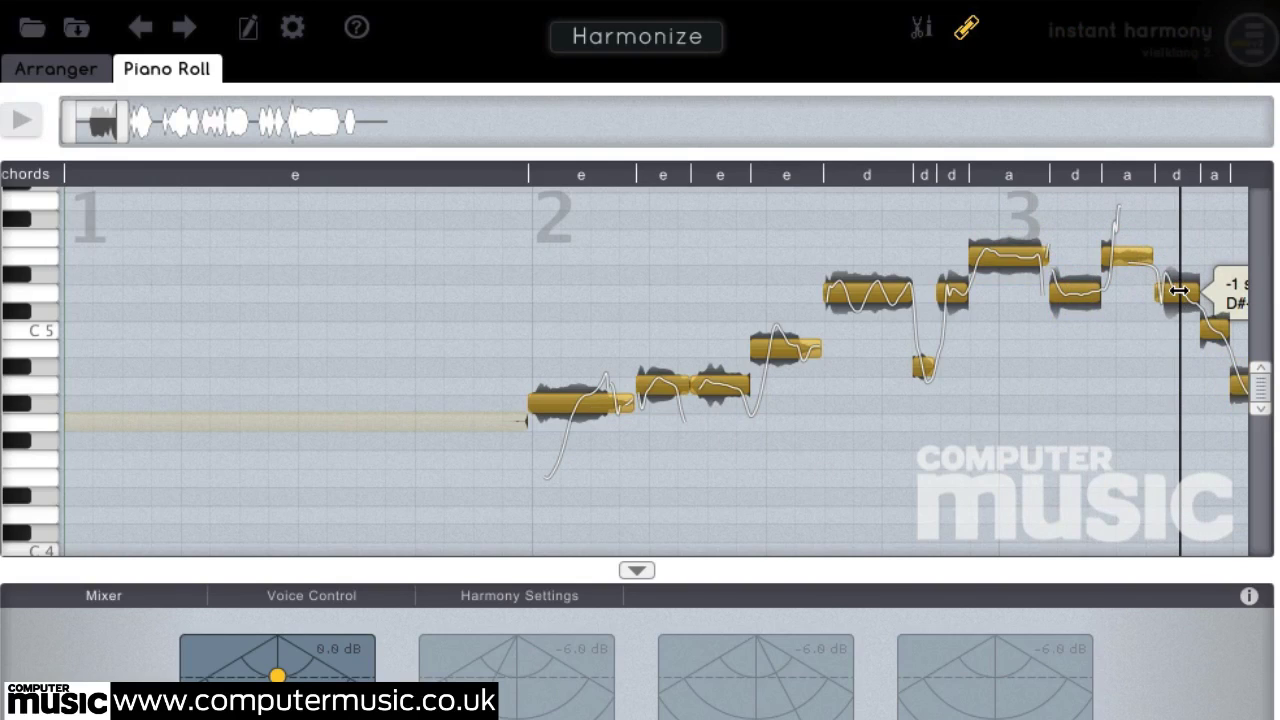
key(space)
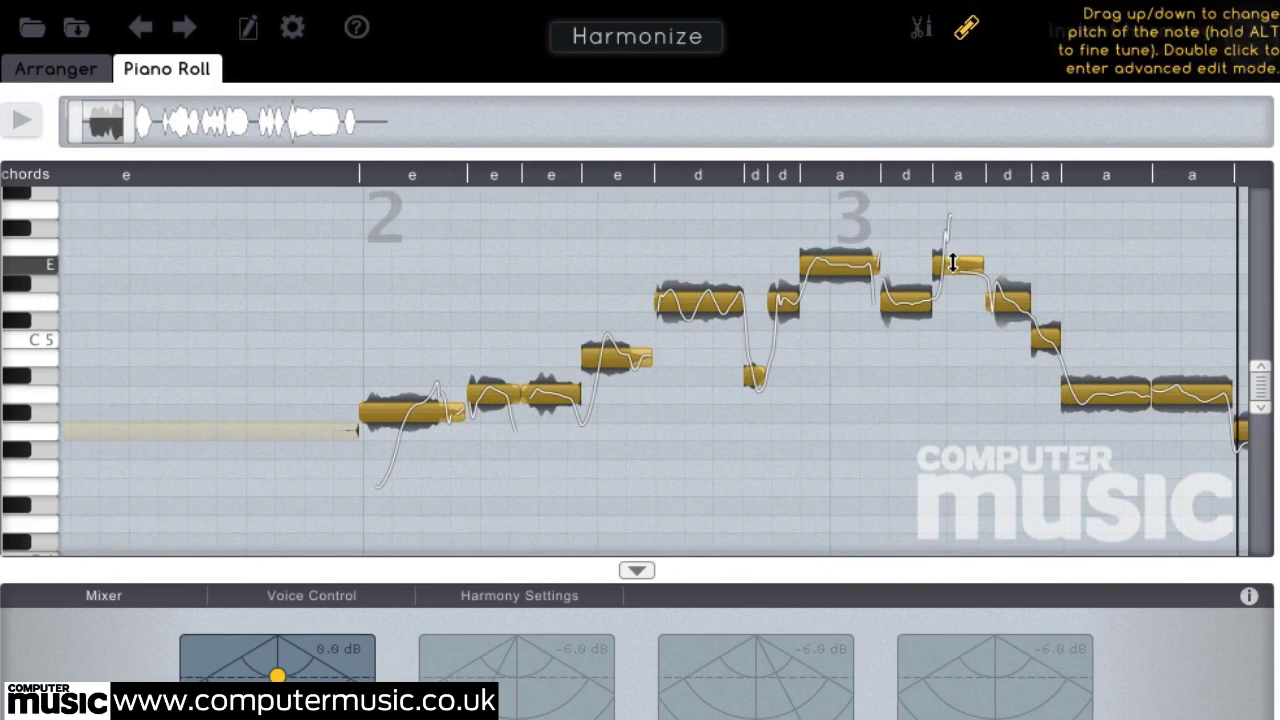
drag(953, 262, 959, 298)
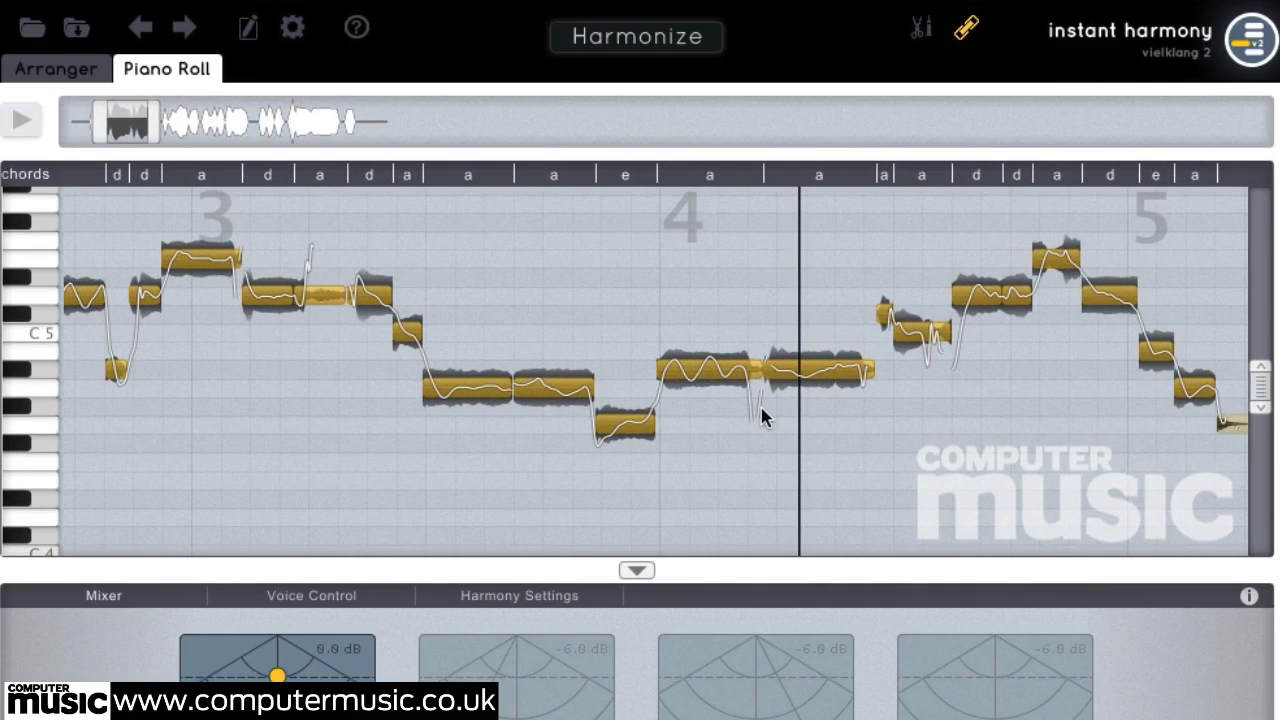
Step: Lower the two consecutive A# notes starting at bar 4 by one semitone to A
click(711, 370)
double_click(711, 371)
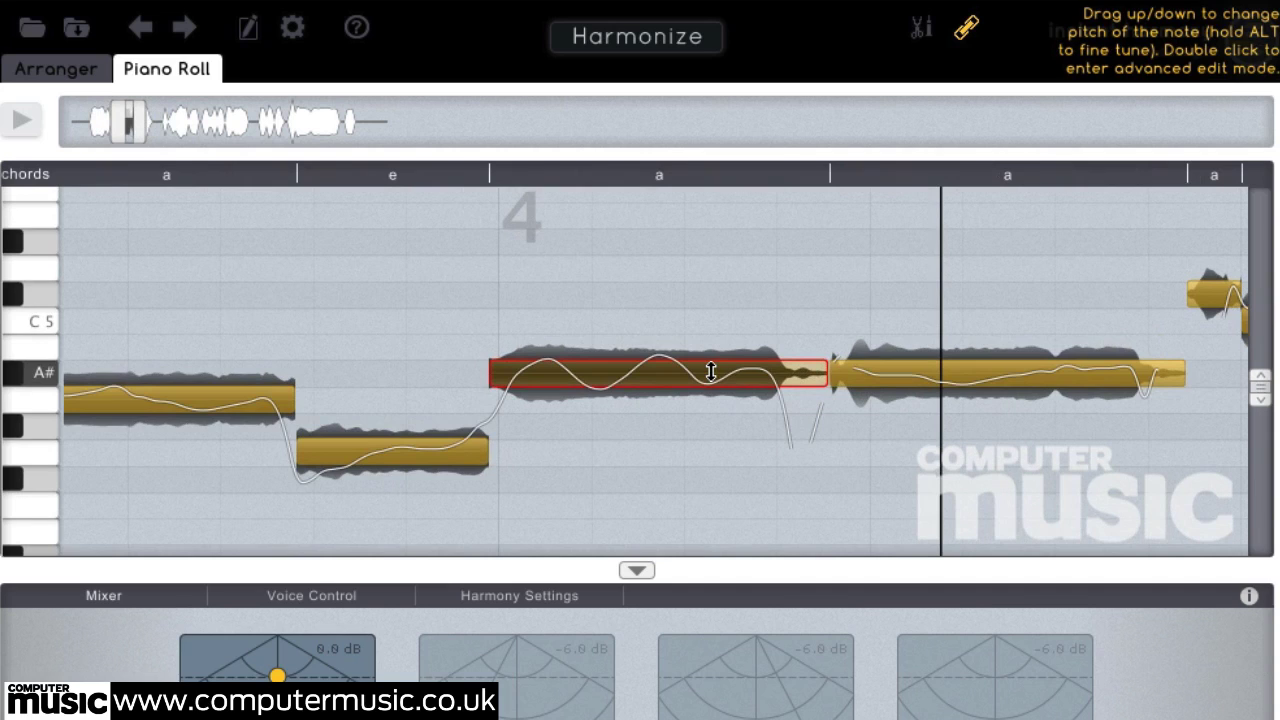
drag(742, 340, 913, 395)
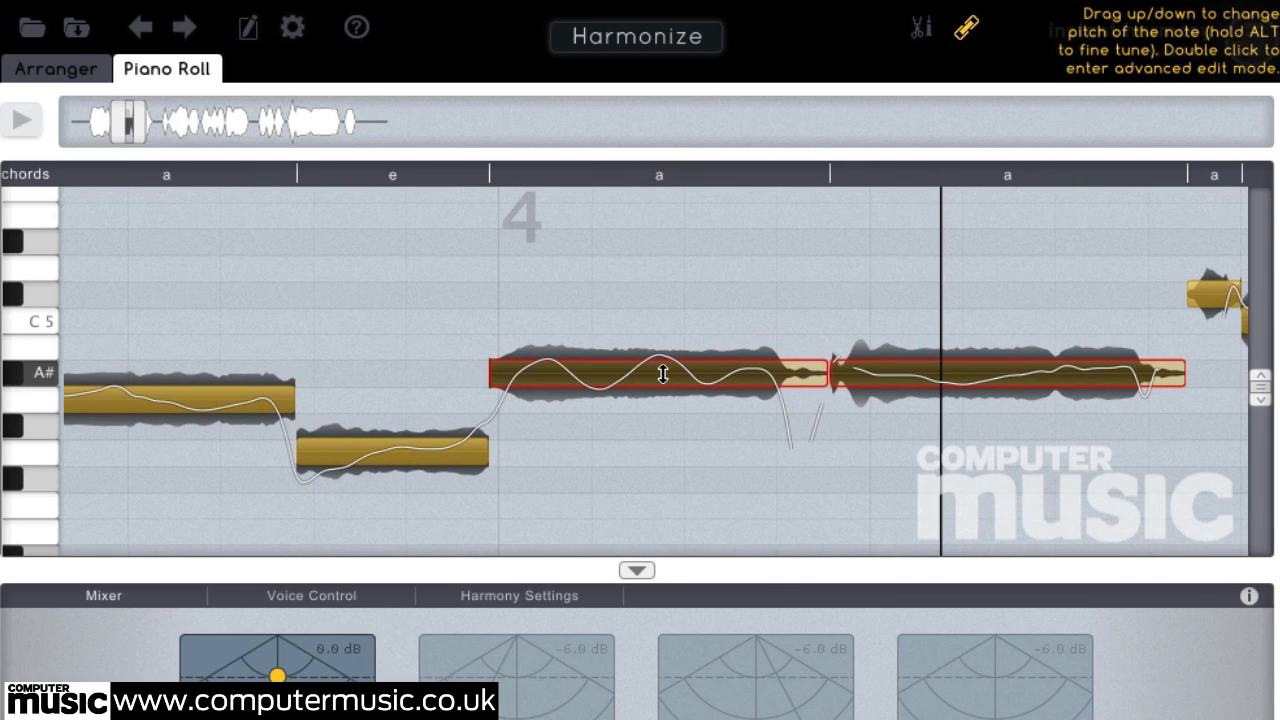
drag(663, 372, 663, 398)
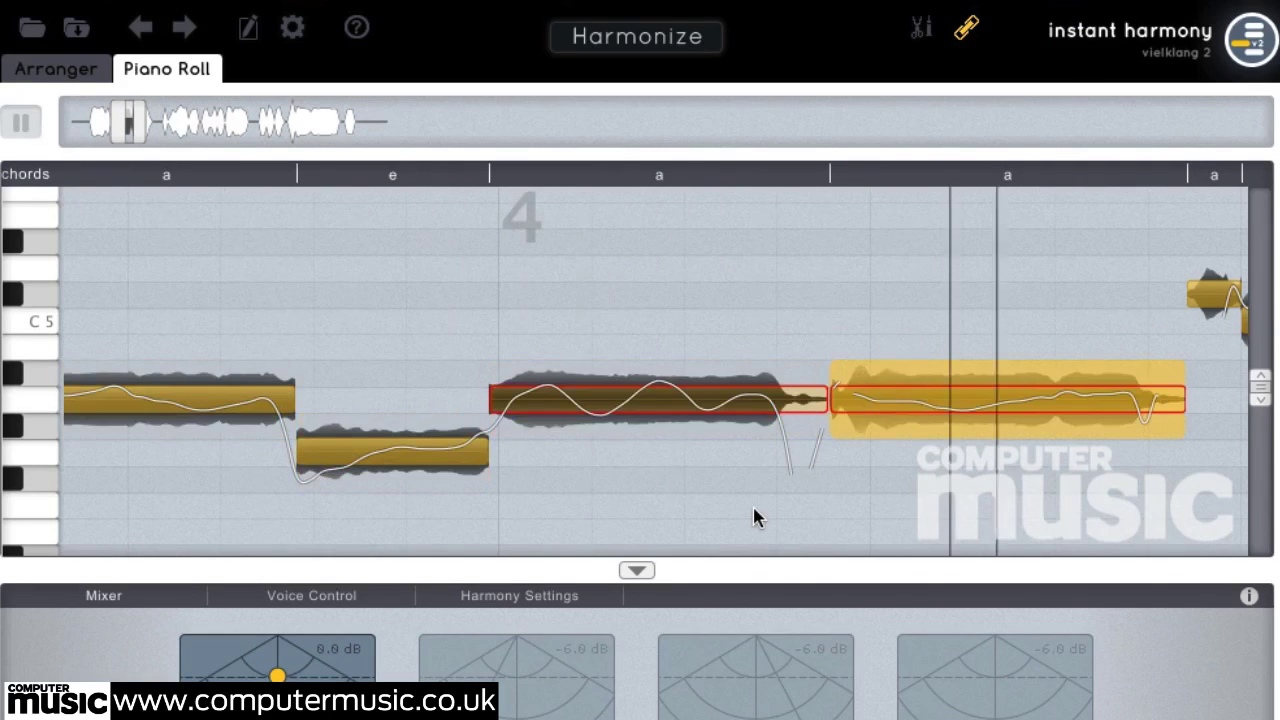
click(621, 302)
scroll(621, 302, down, 3)
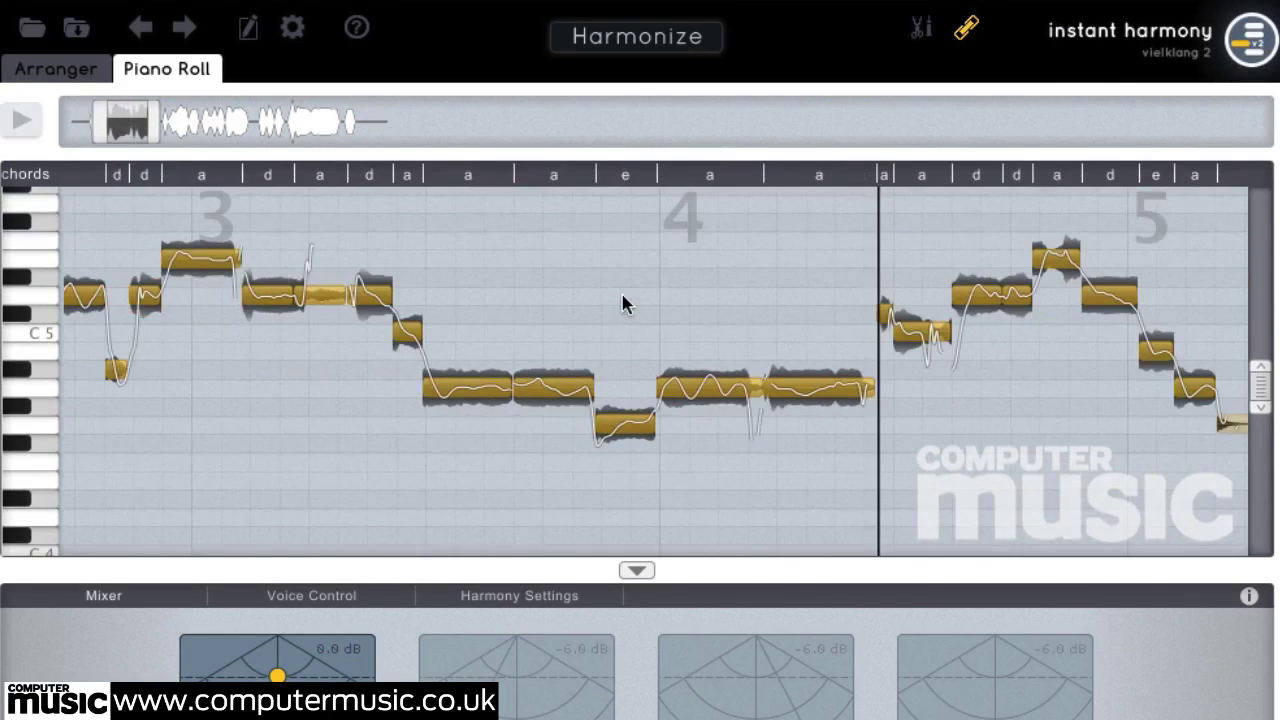
Step: Select the notes from just before bar 6 through the sustained D in bar 7 and shift them later so the phrase starts at bar 6
scroll(621, 302, right, 2)
scroll(621, 304, right, 10)
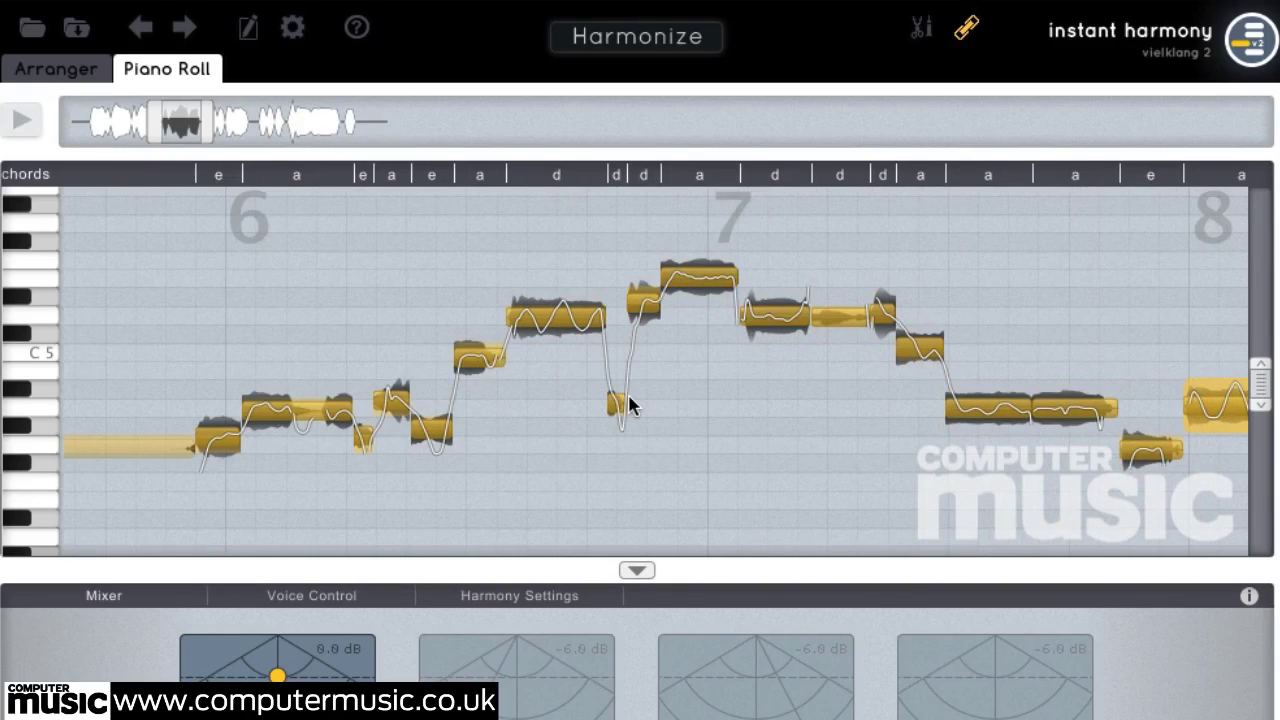
drag(205, 250, 838, 503)
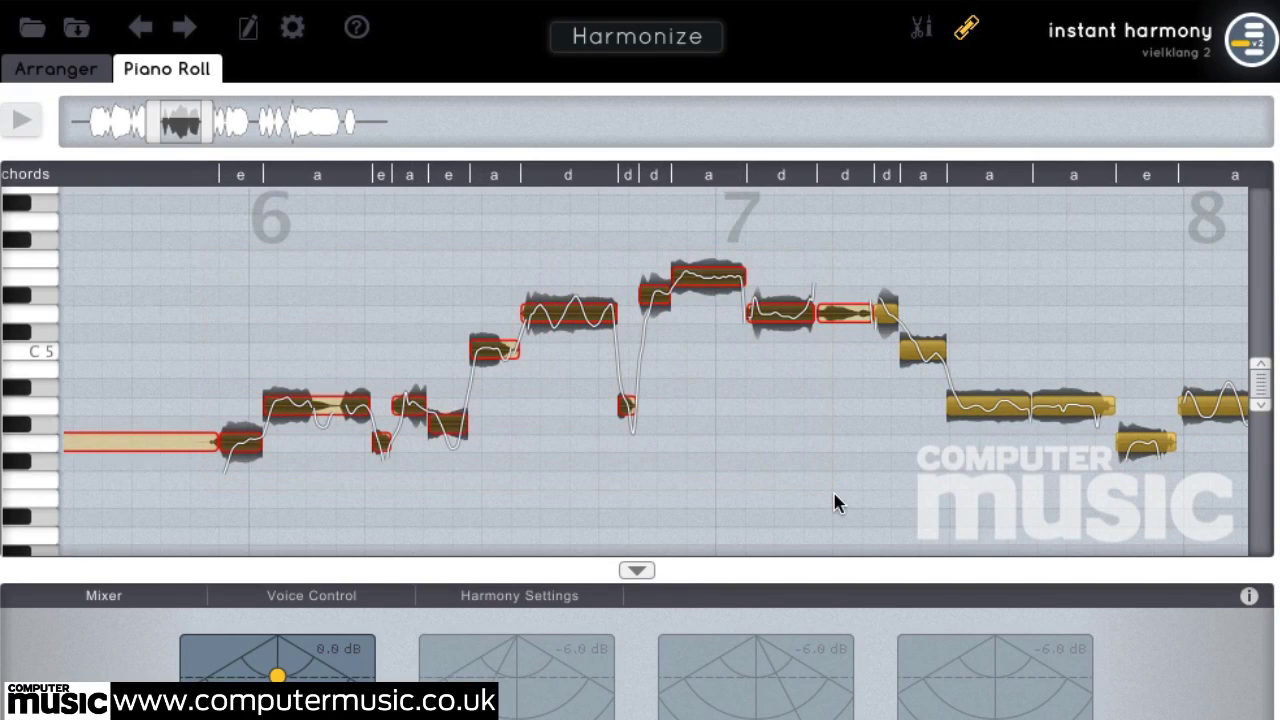
drag(180, 122, 168, 124)
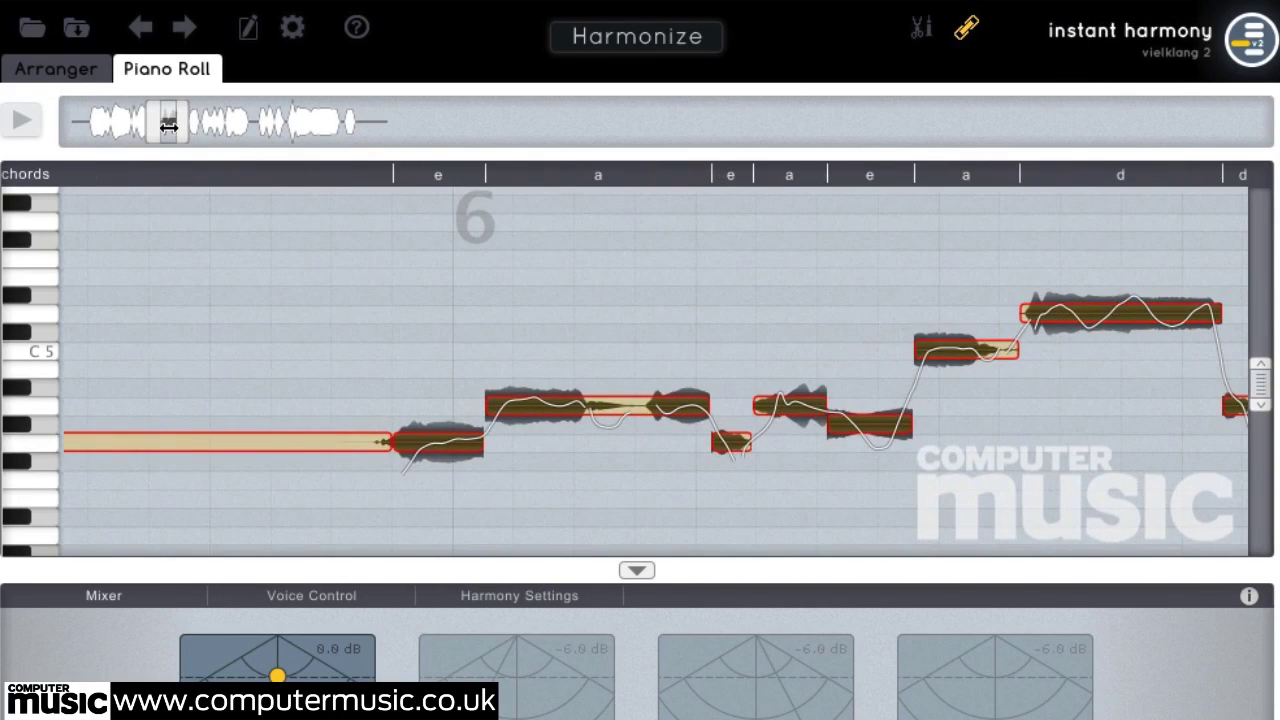
drag(510, 405, 557, 406)
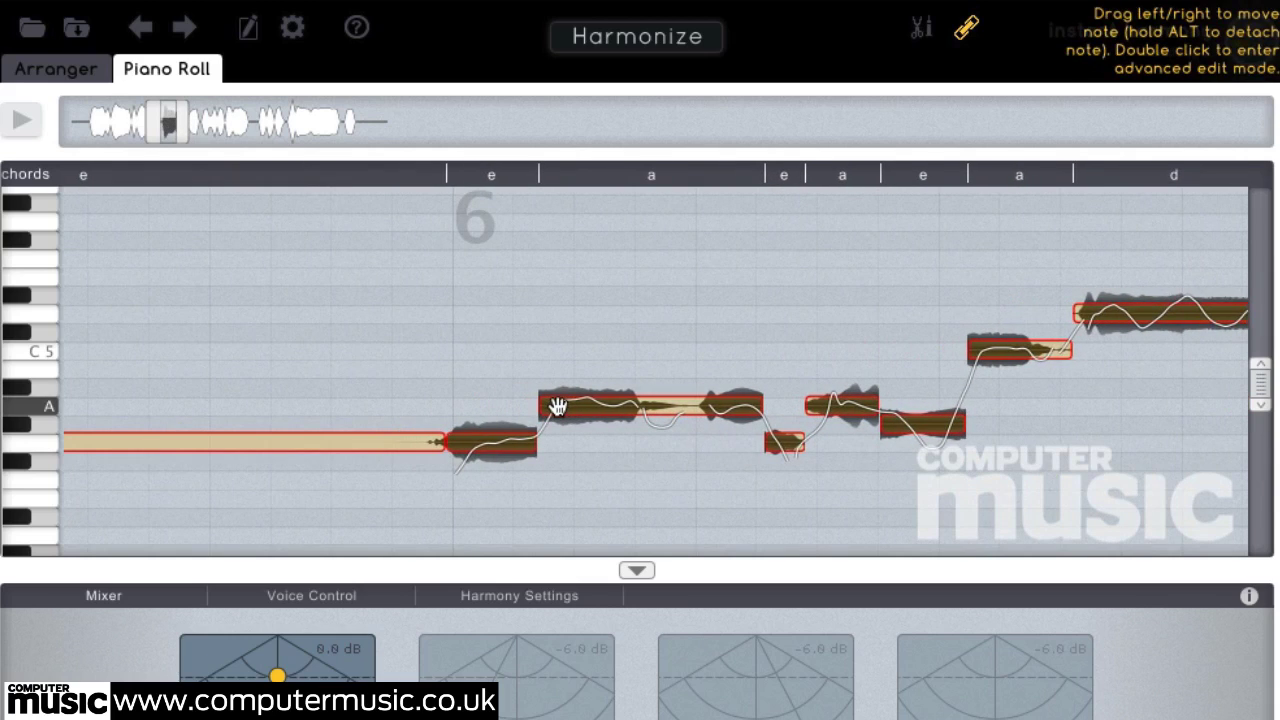
drag(471, 441, 466, 442)
key(space)
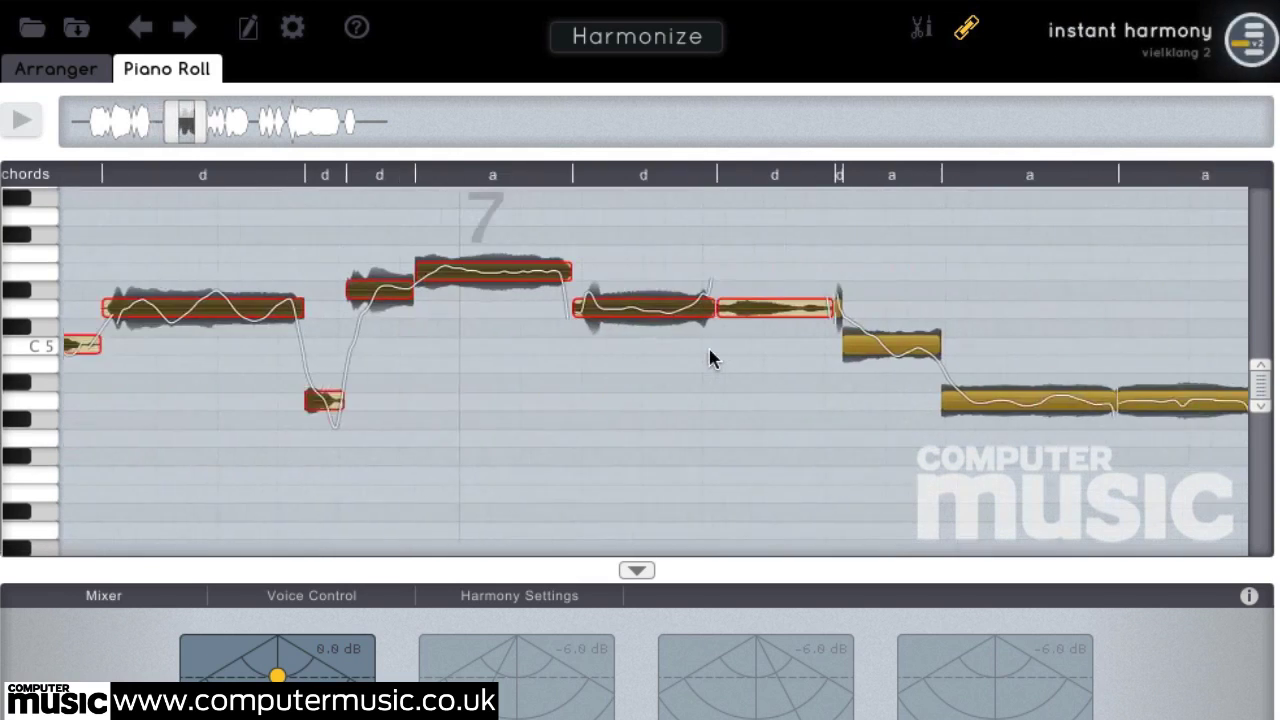
Step: Pull the end of the sustained D note in bar 7 back earlier and play the transition into the next notes
click(389, 374)
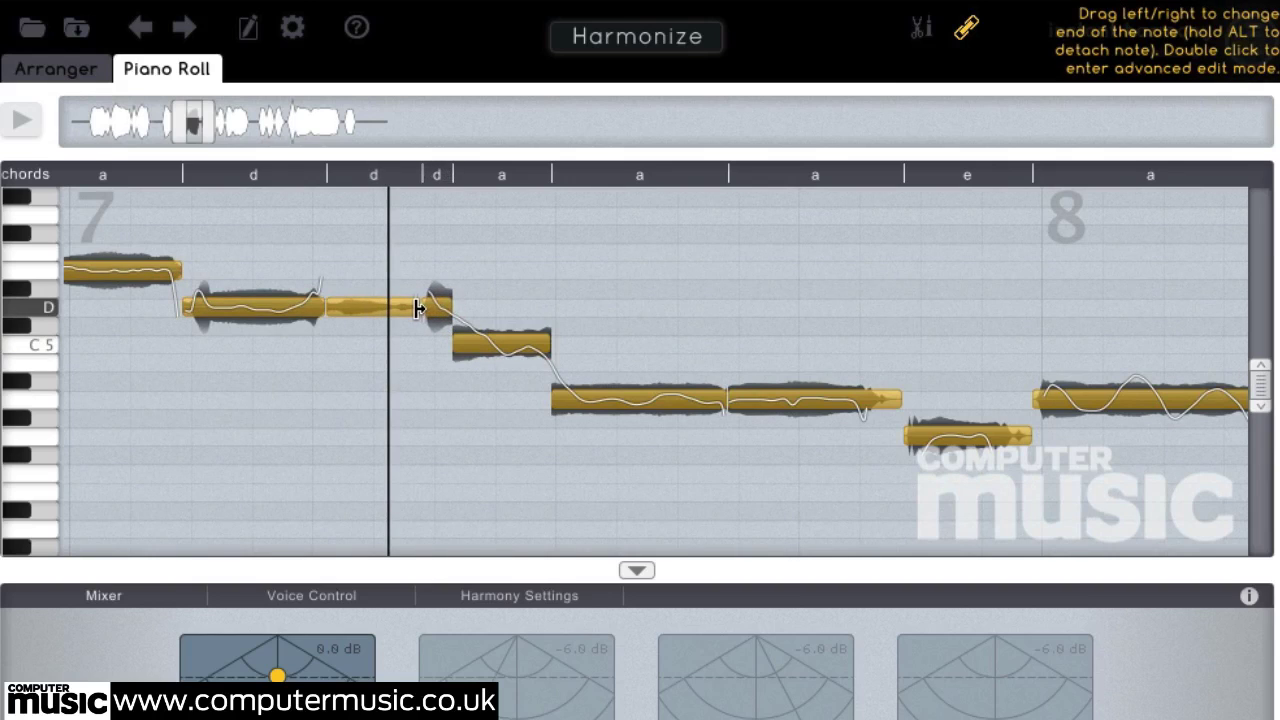
key(space)
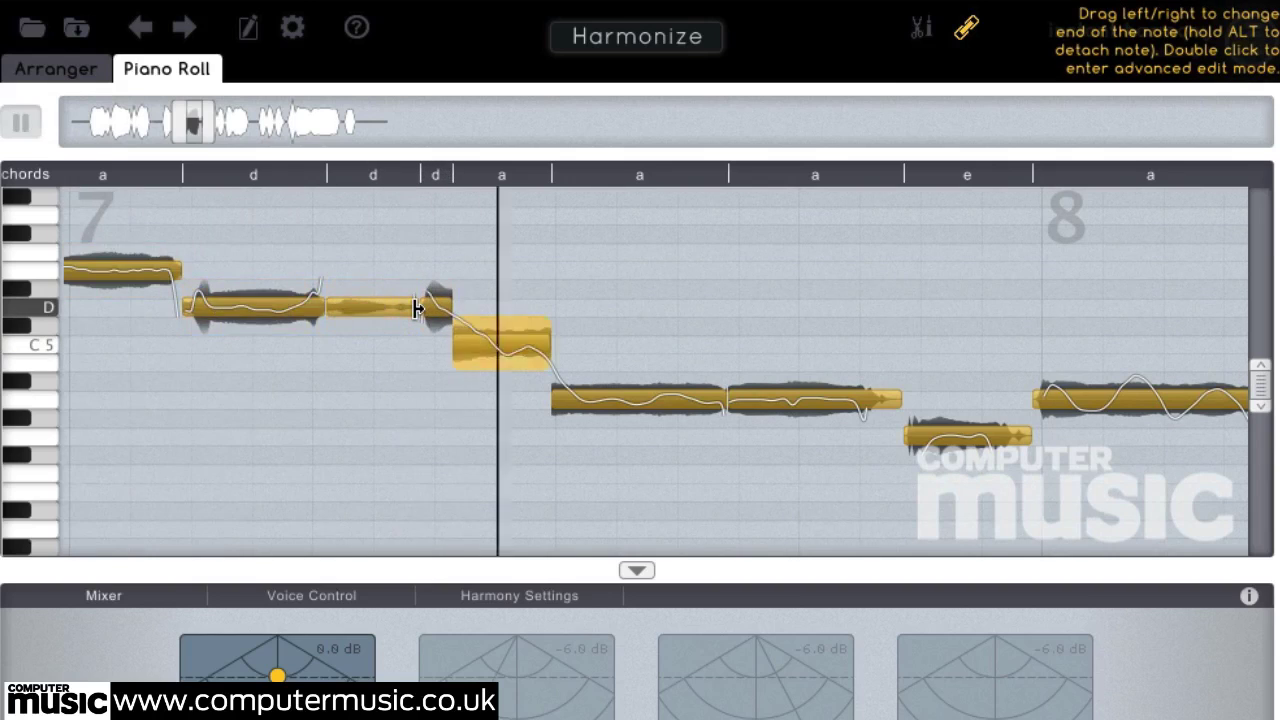
key(space)
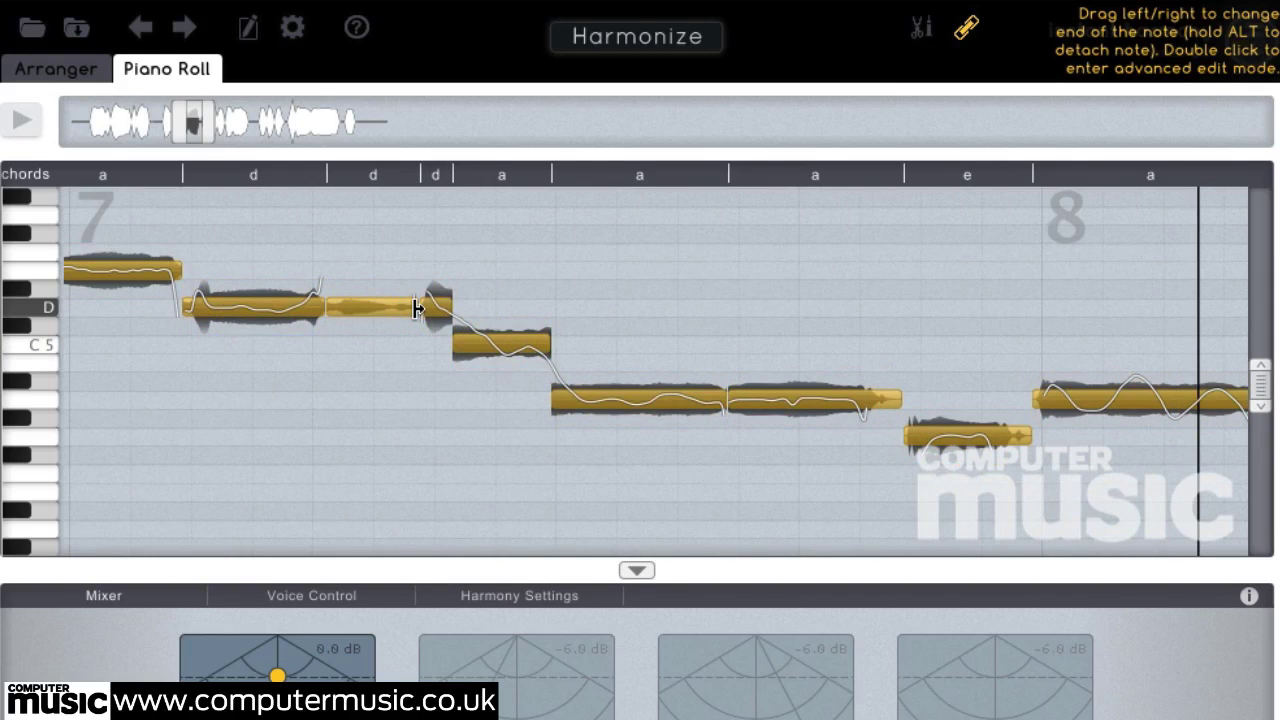
Step: Enable cut and glue mode and join the short A note before bar 10 with the adjacent G# note
scroll(757, 311, down, 3)
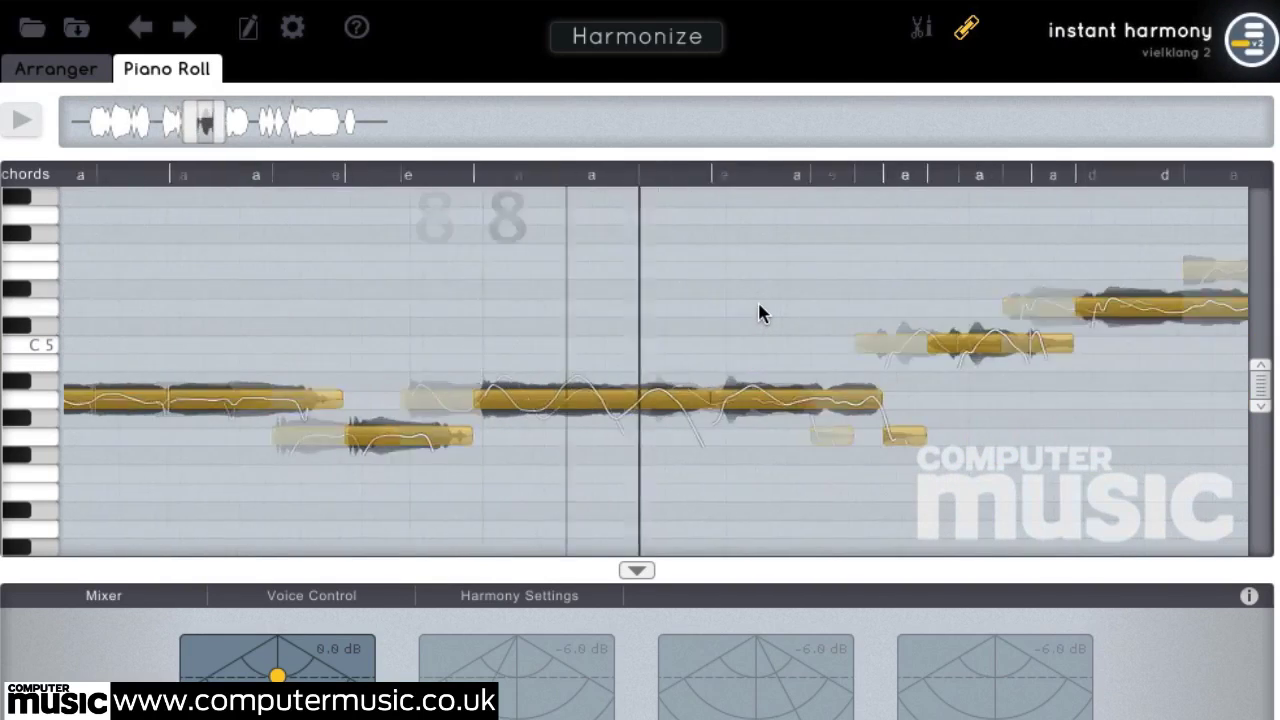
scroll(759, 312, down, 6)
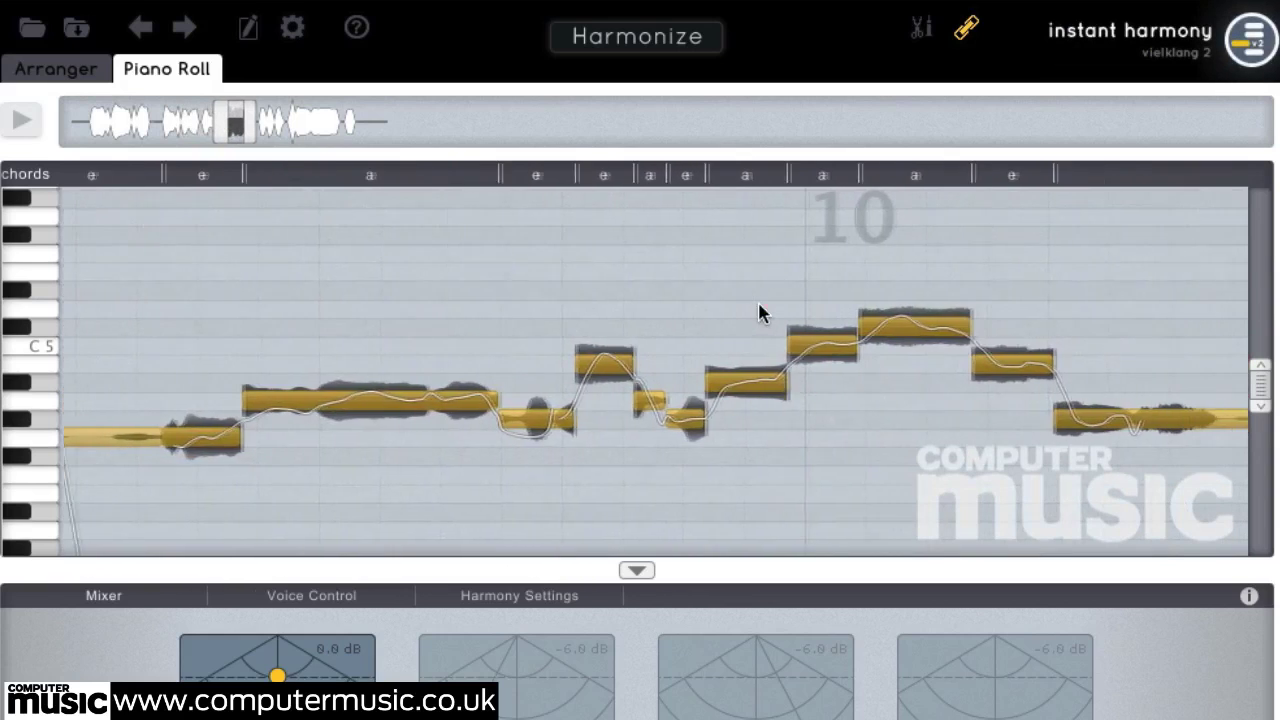
scroll(759, 312, down, 1)
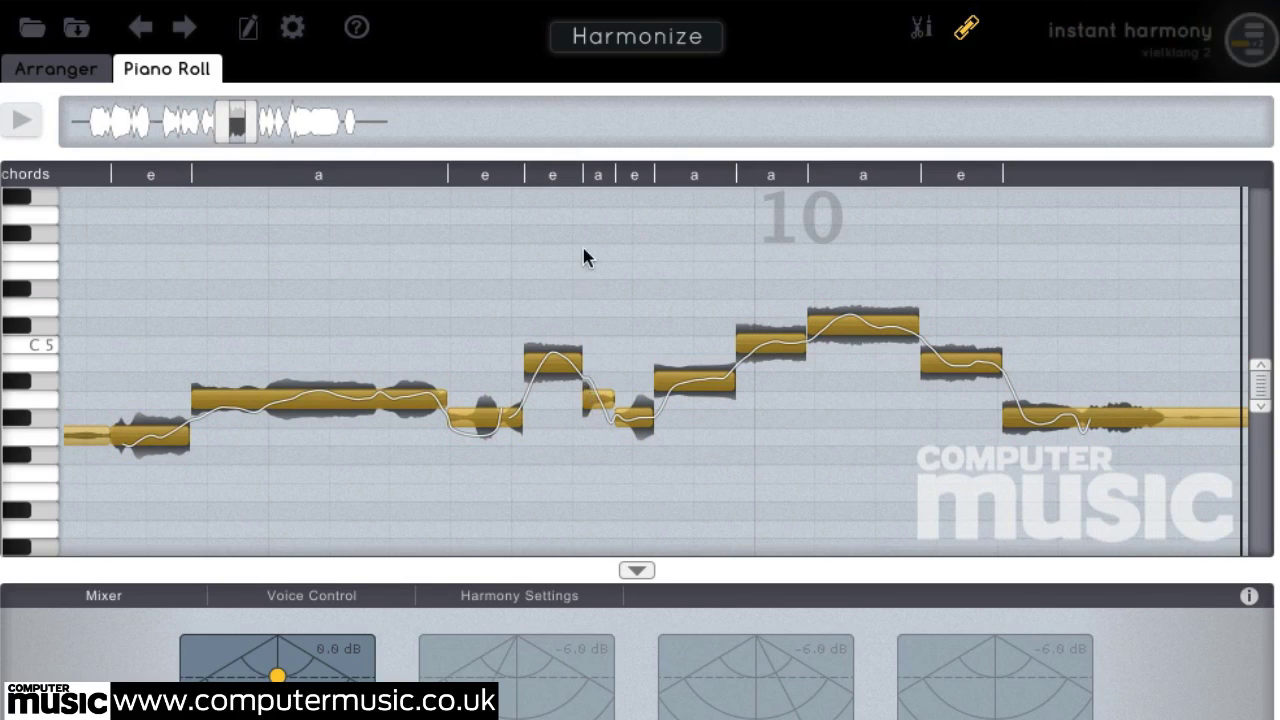
key(space)
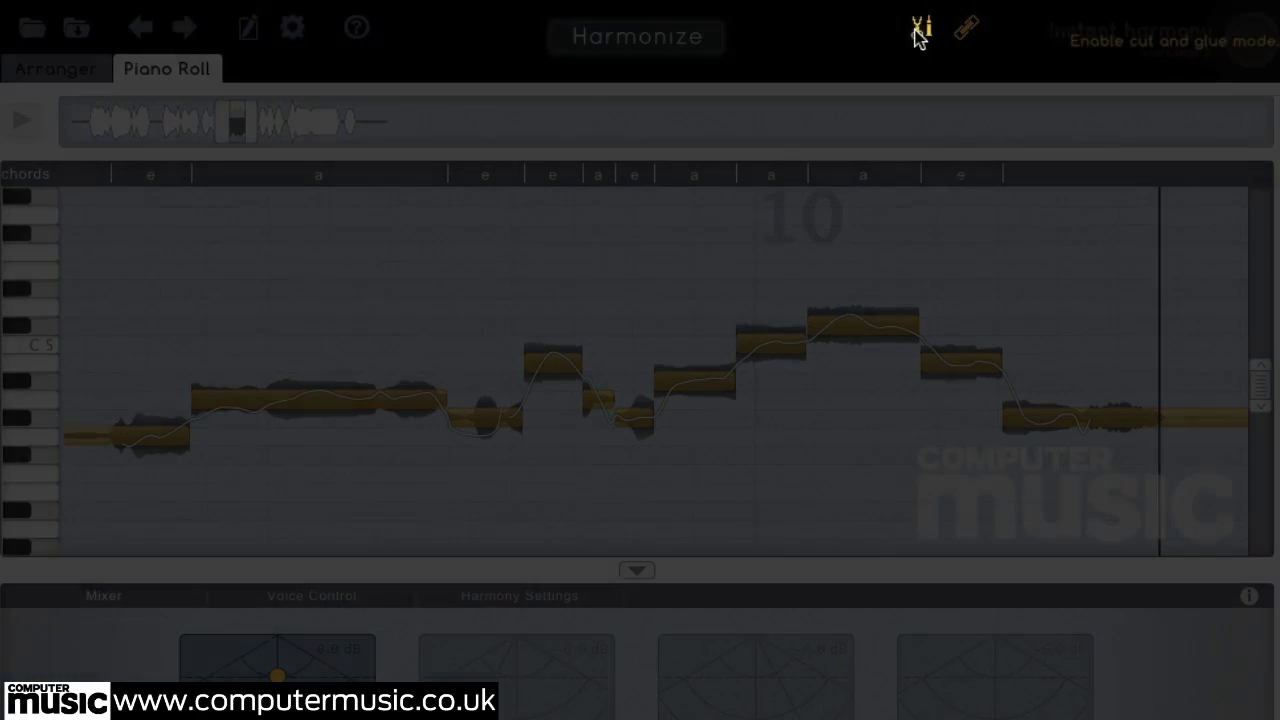
click(919, 35)
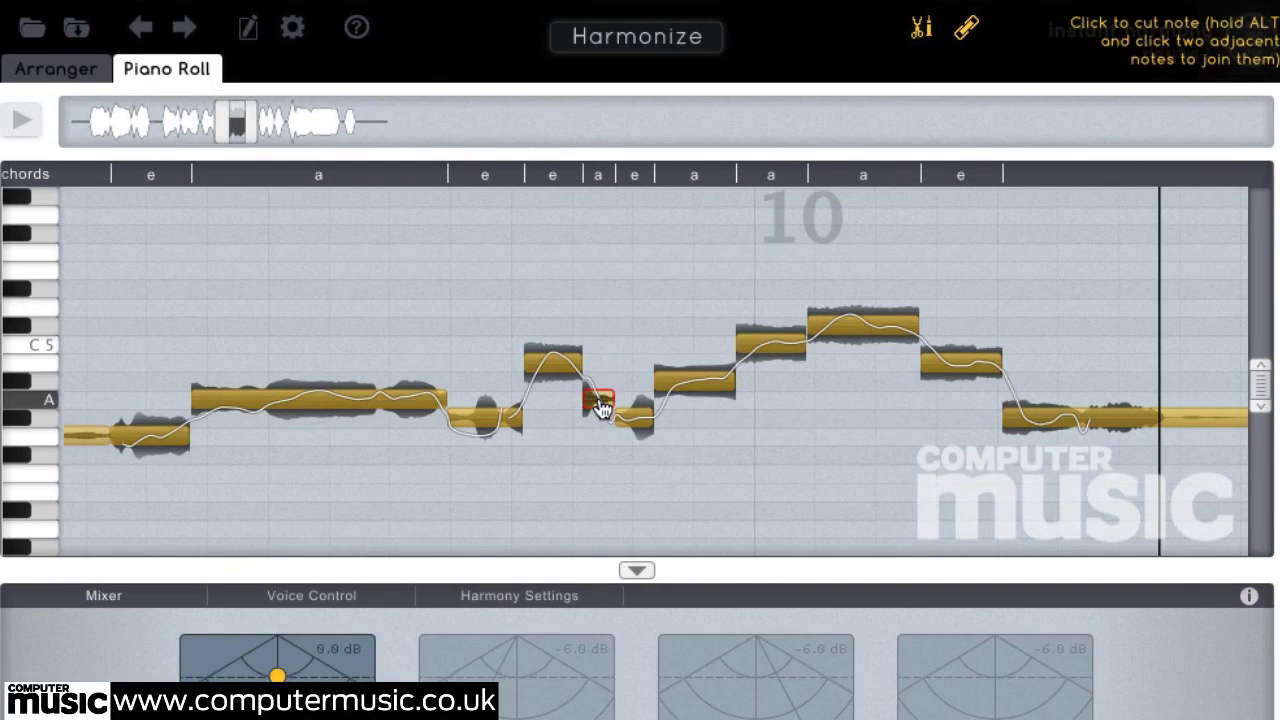
alt+click(633, 424)
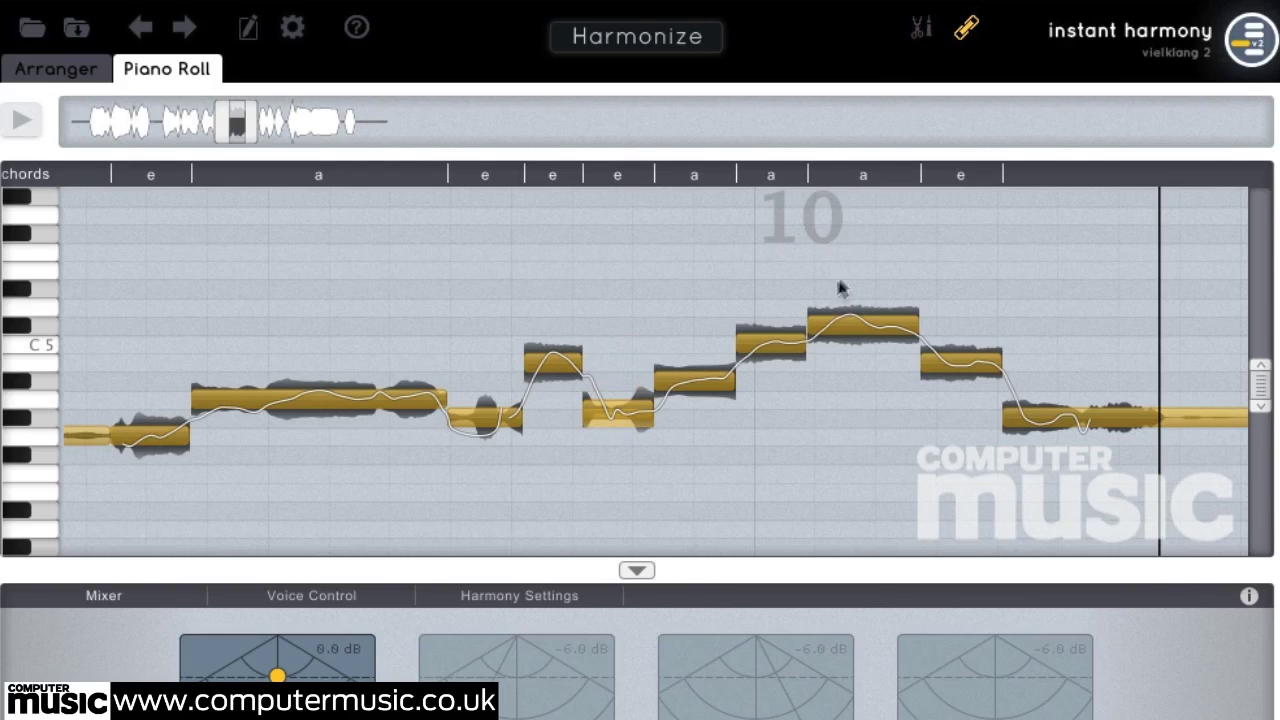
Step: Raise the G# note following the long A before bar 10 to A, and the C# note in bar 10 to D
scroll(820, 285, right, 3)
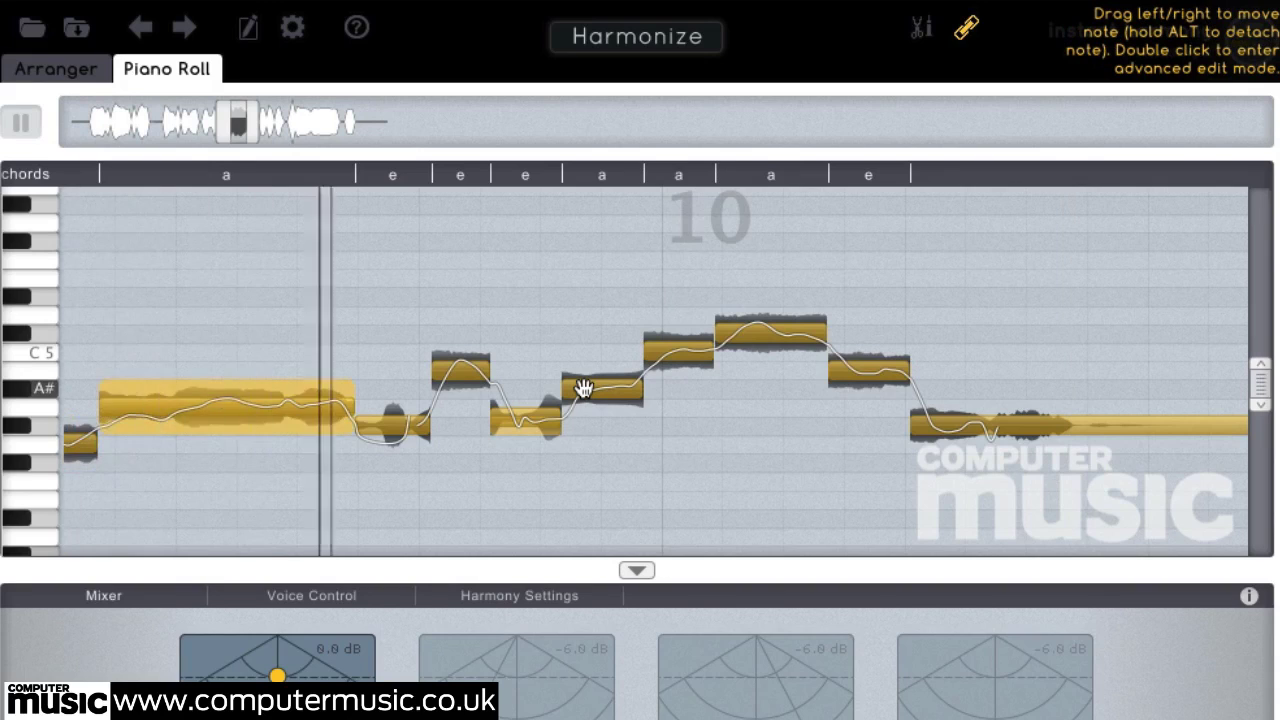
key(space)
drag(402, 426, 390, 408)
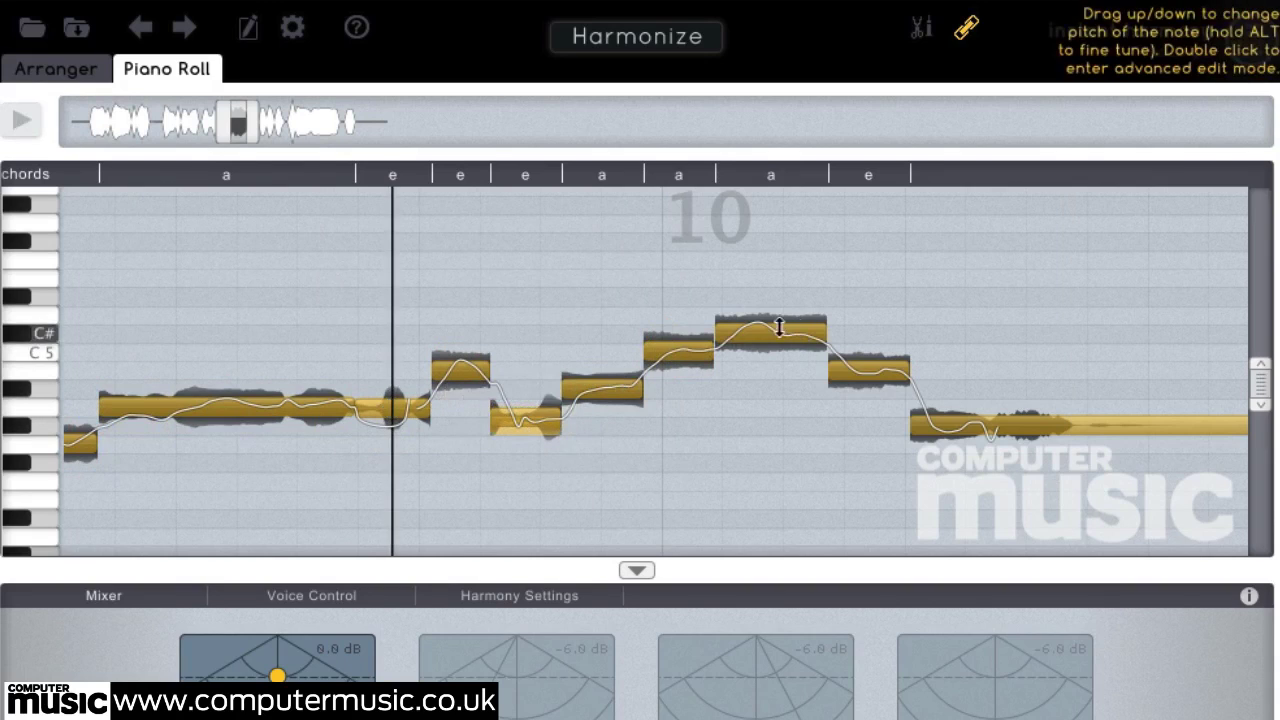
drag(768, 333, 768, 315)
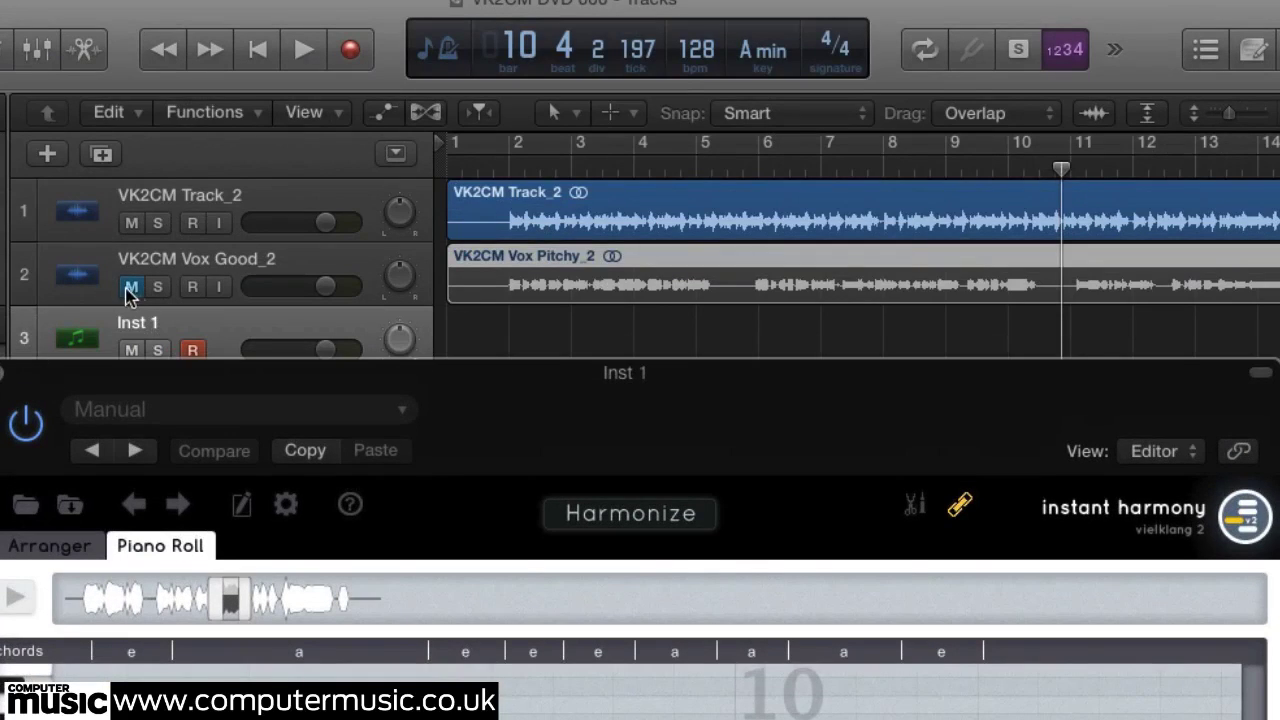
Step: Unmute the VK2CM Vox Good_2 track, mute Inst 1, and play the project with cycle mode enabled
click(130, 287)
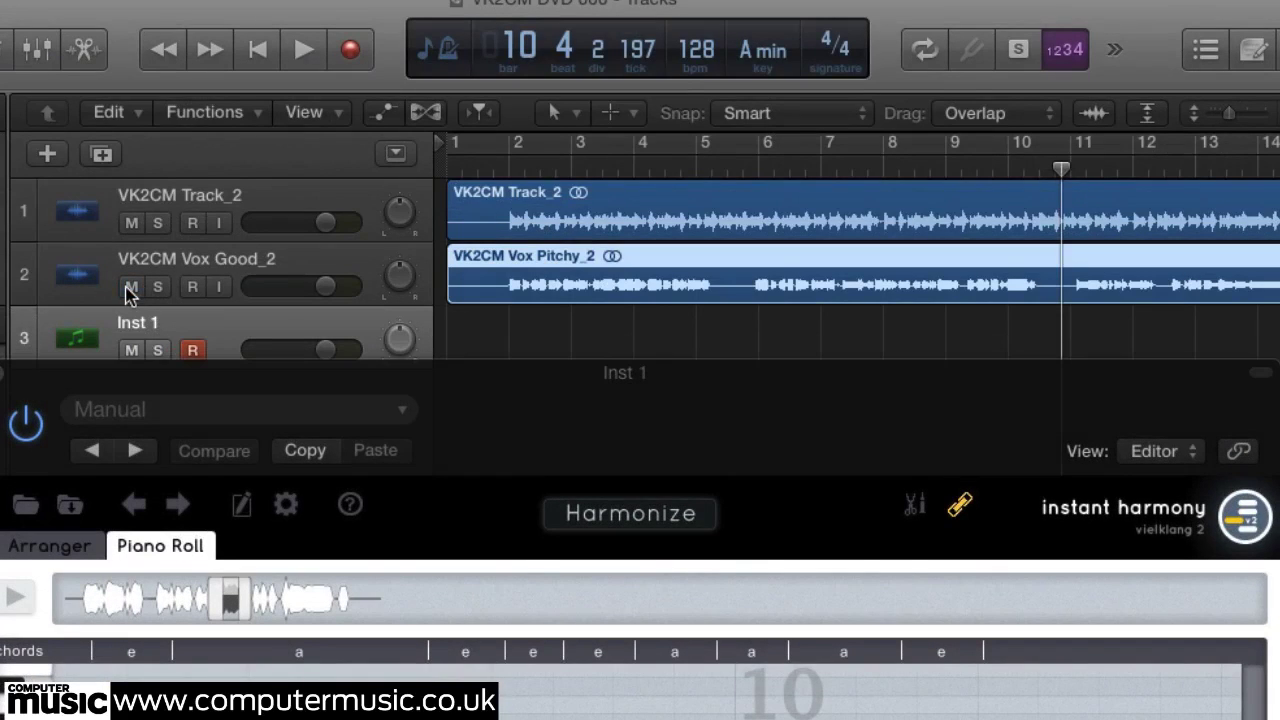
key(c)
key(space)
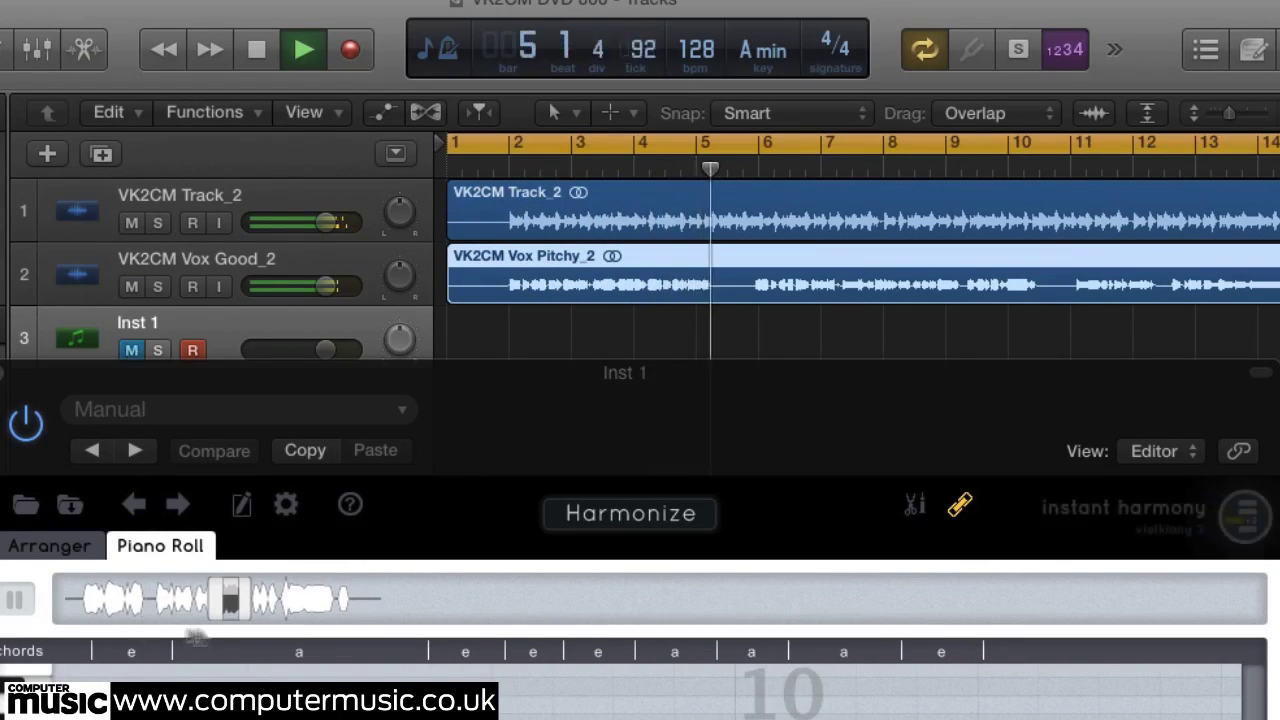
Step: Bring the whole vocal into view, raise the final long note in bar 16 to A, and play the corrected vocal
drag(370, 604, 376, 604)
drag(218, 600, 61, 606)
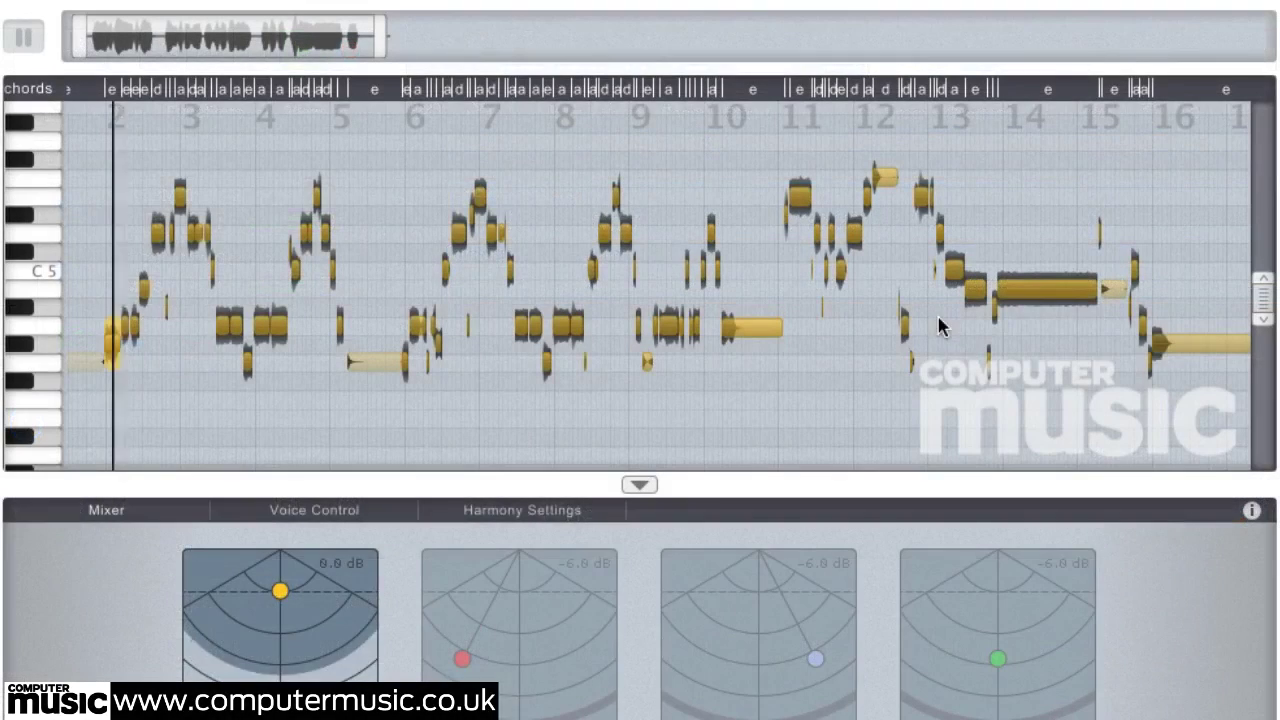
drag(1218, 349, 1100, 326)
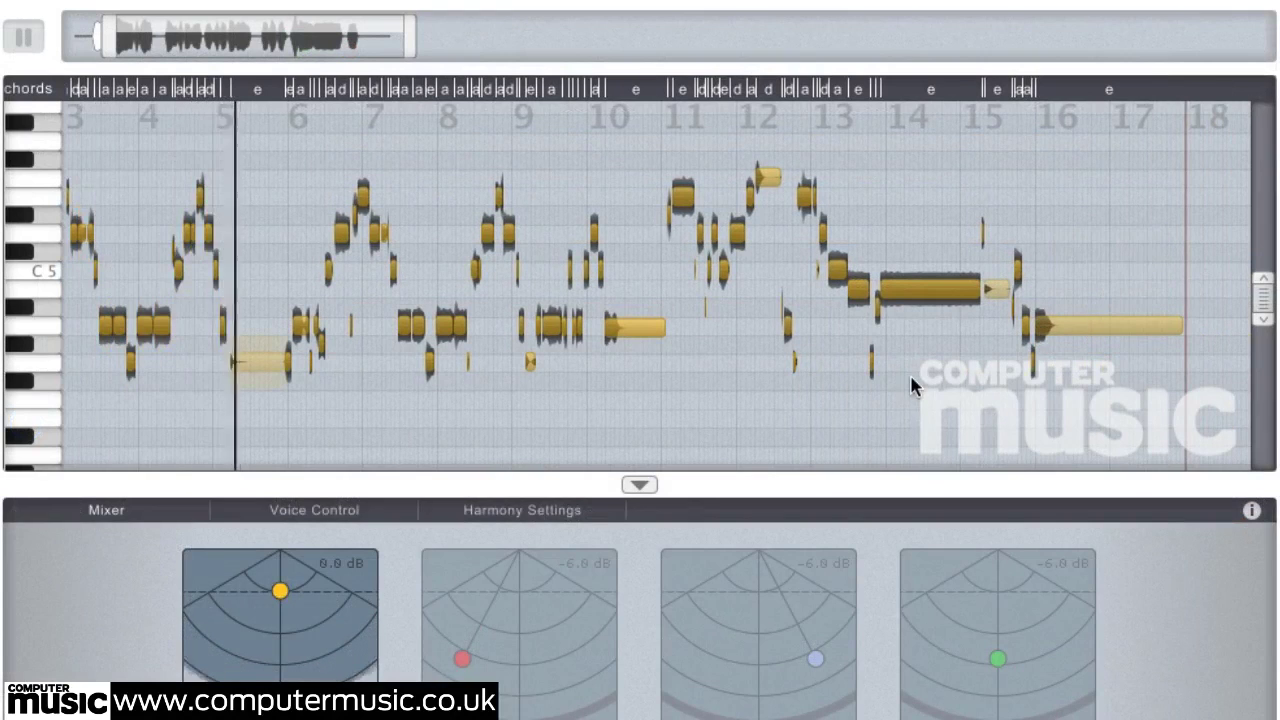
scroll(912, 400, left, 3)
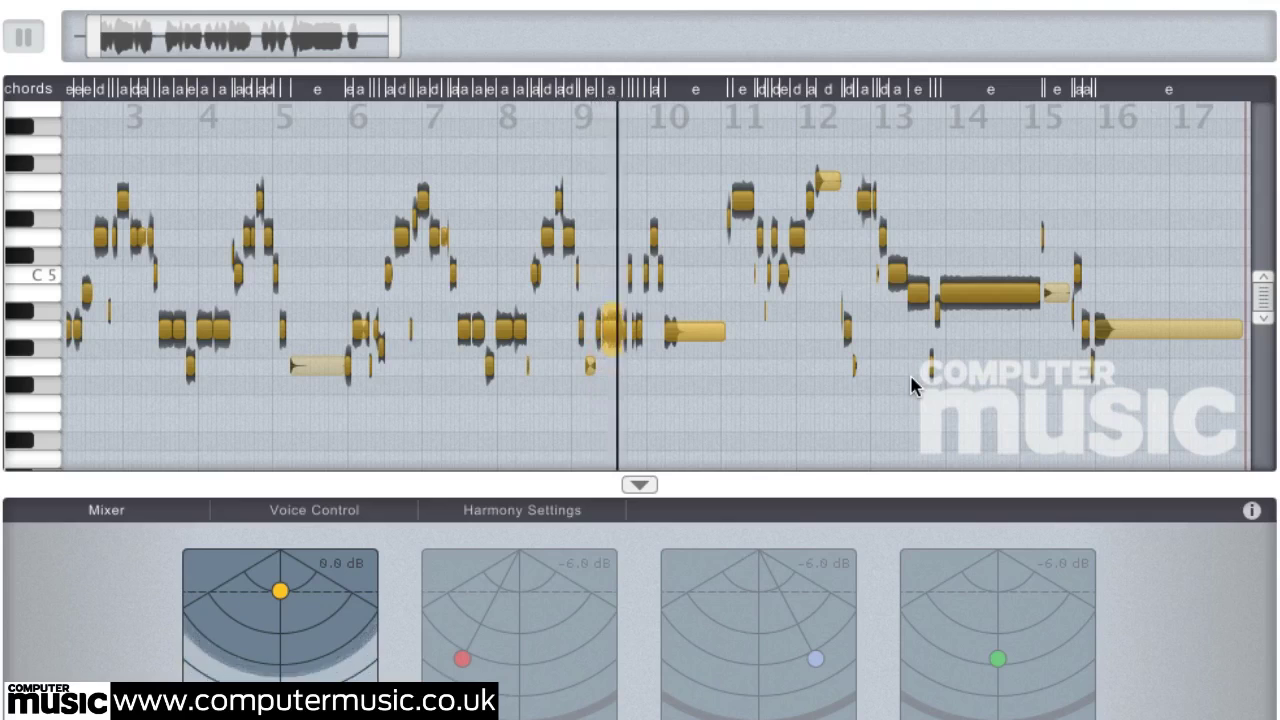
key(space)
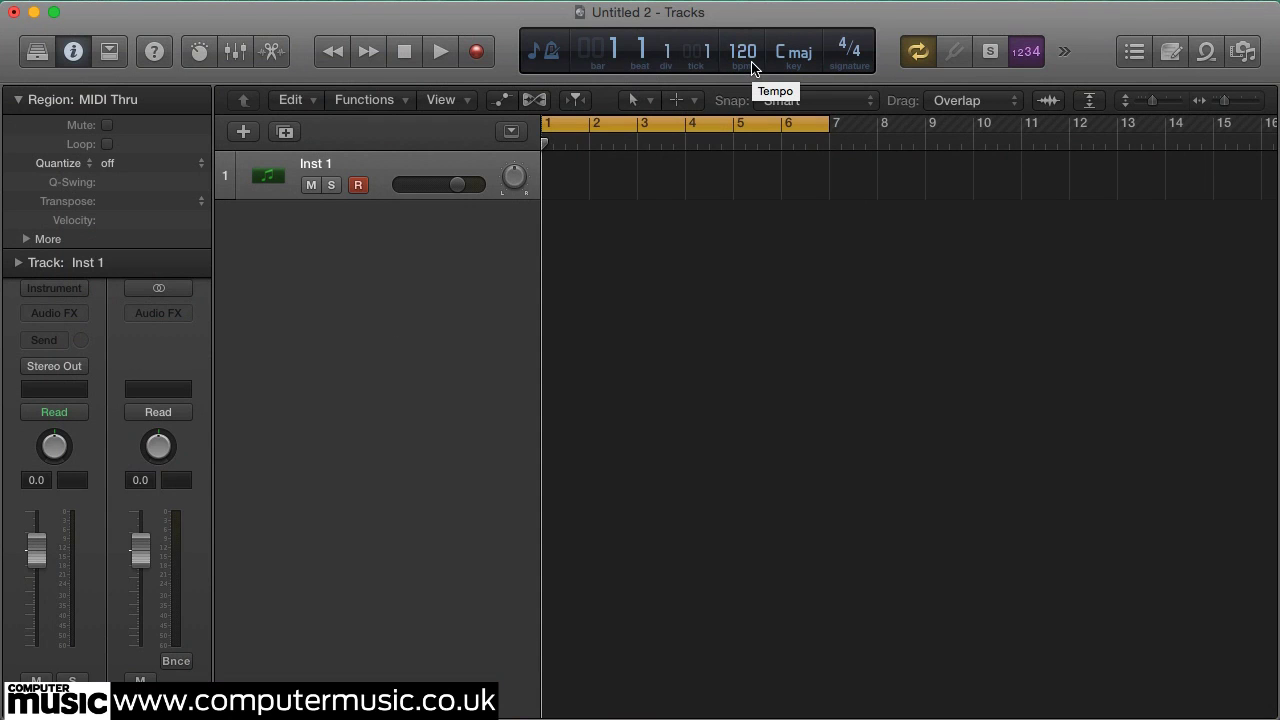
Step: Load the stereo version of vielklang2CM as the instrument on the Inst 1 track of the new project
click(86, 290)
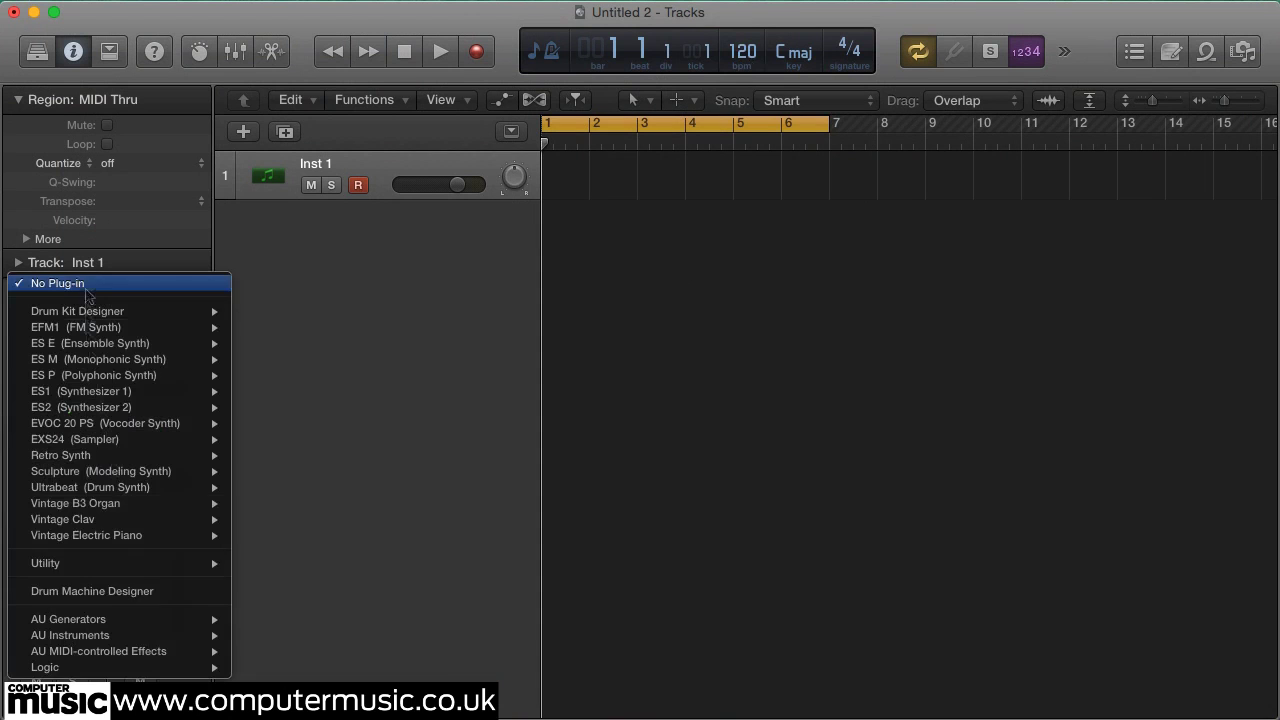
mouse_move(131, 634)
mouse_move(485, 688)
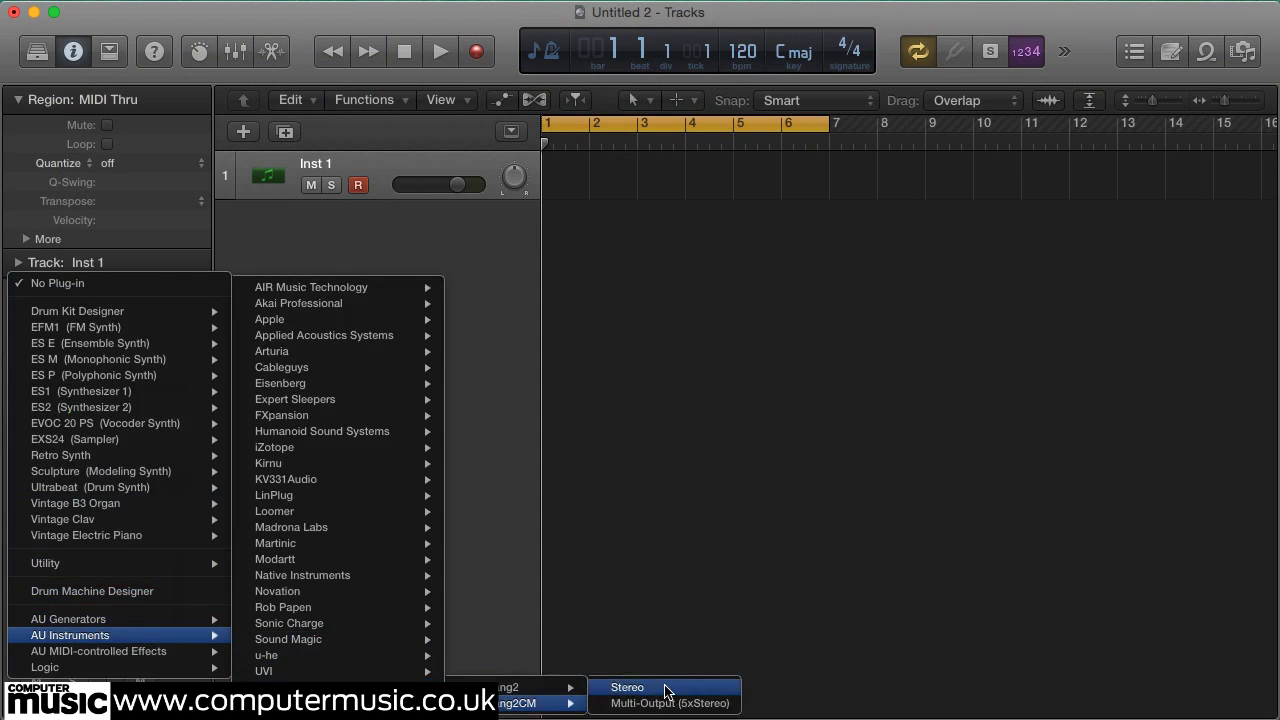
click(666, 688)
drag(641, 20, 750, 0)
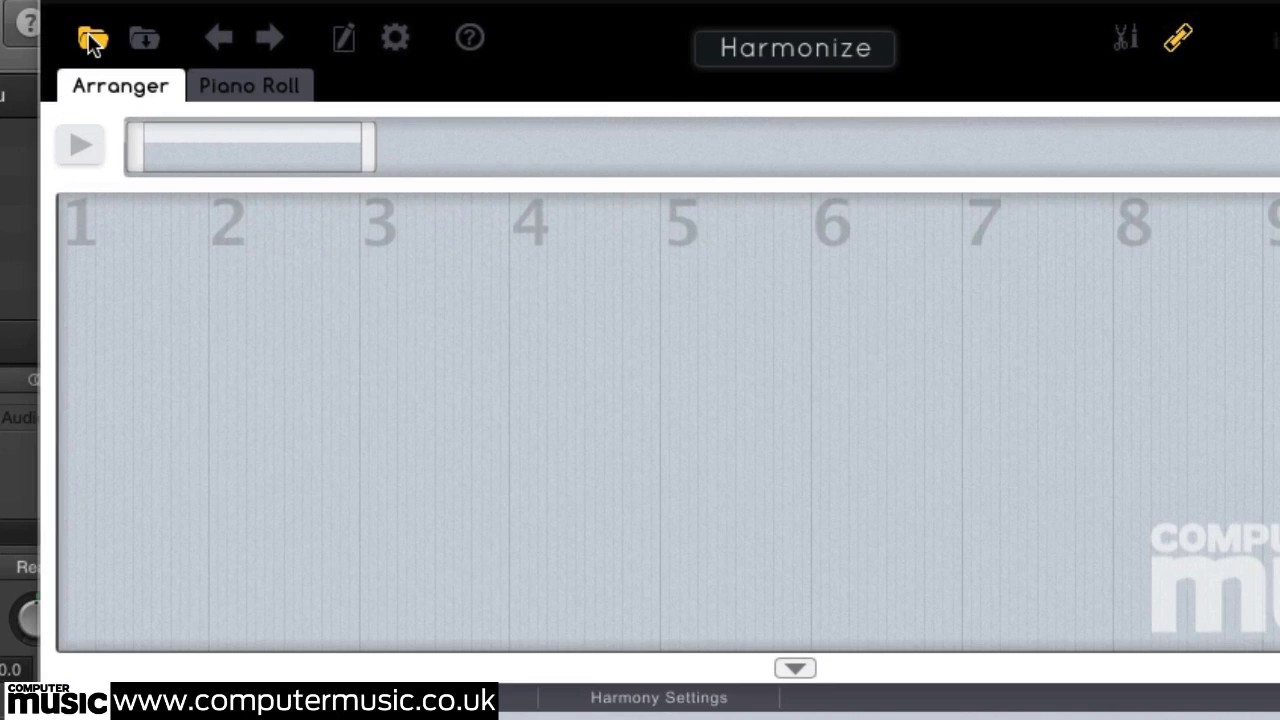
Step: Open the audio file VK2CM Strings.wav in the vielklang instrument
click(91, 40)
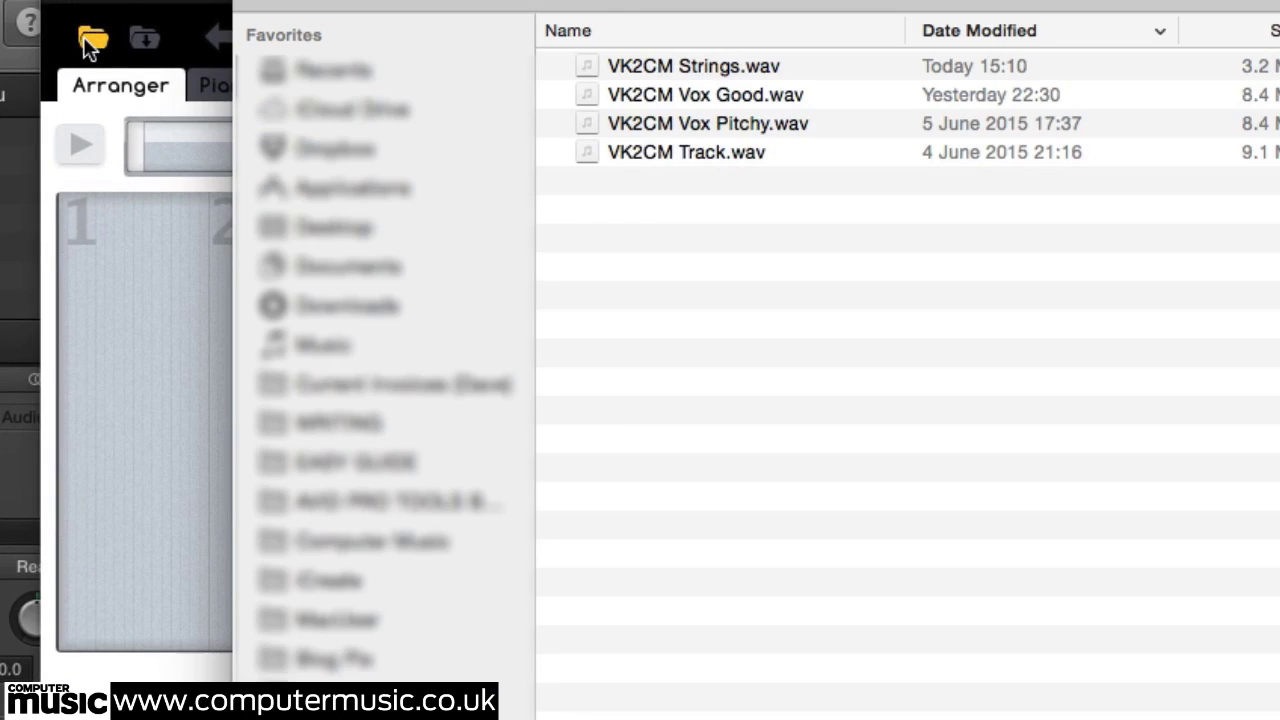
click(639, 64)
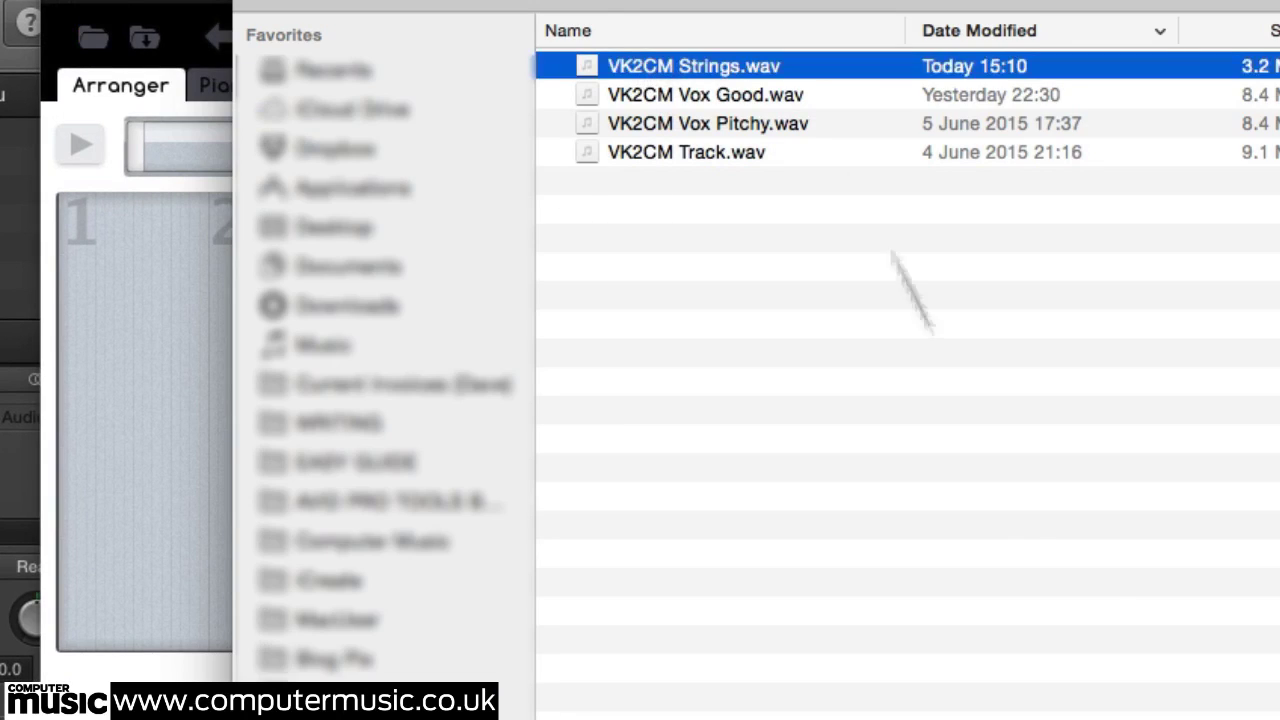
key(Return)
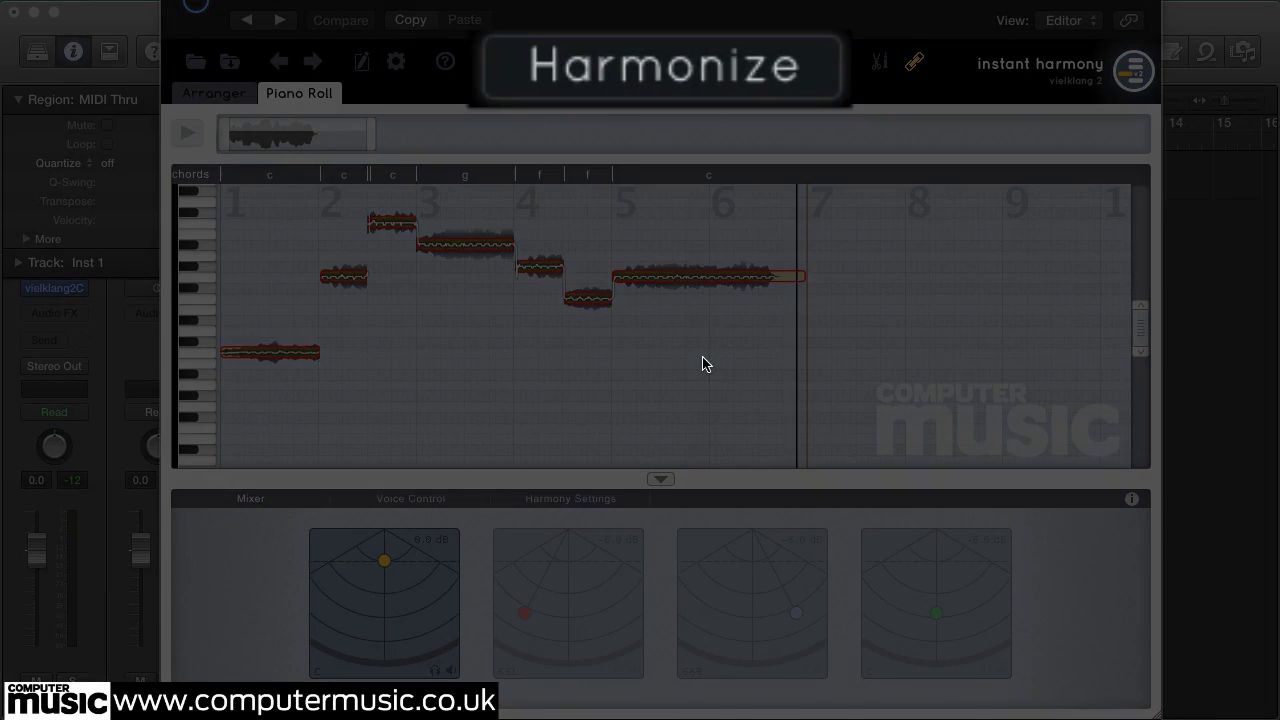
Step: Harmonize all the notes of the string part and play back the generated voices with their full pitch range in view
click(703, 358)
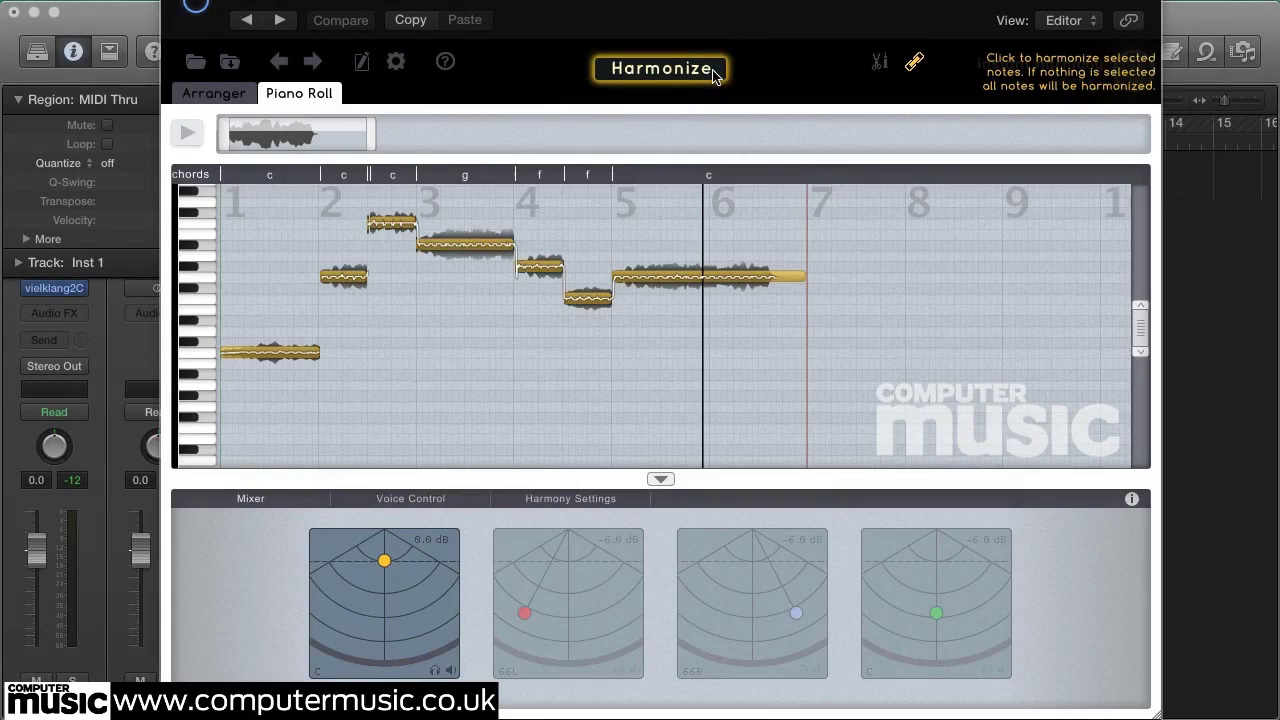
click(714, 76)
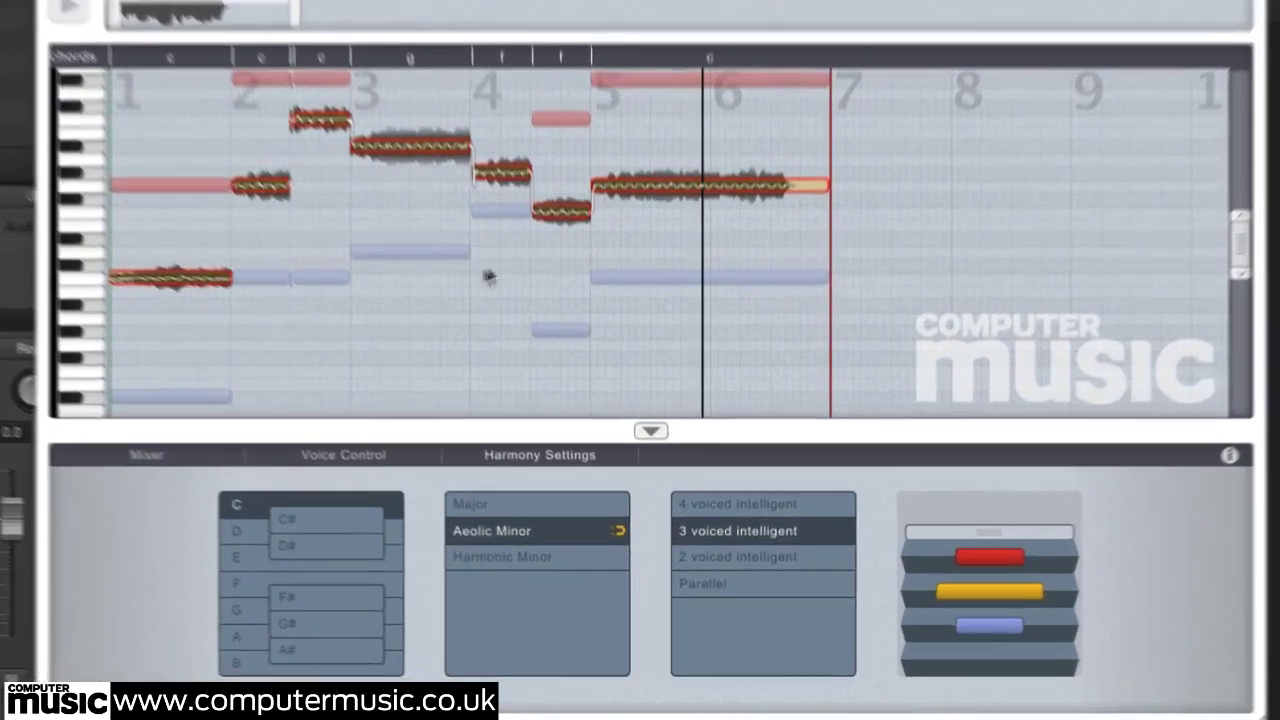
click(469, 286)
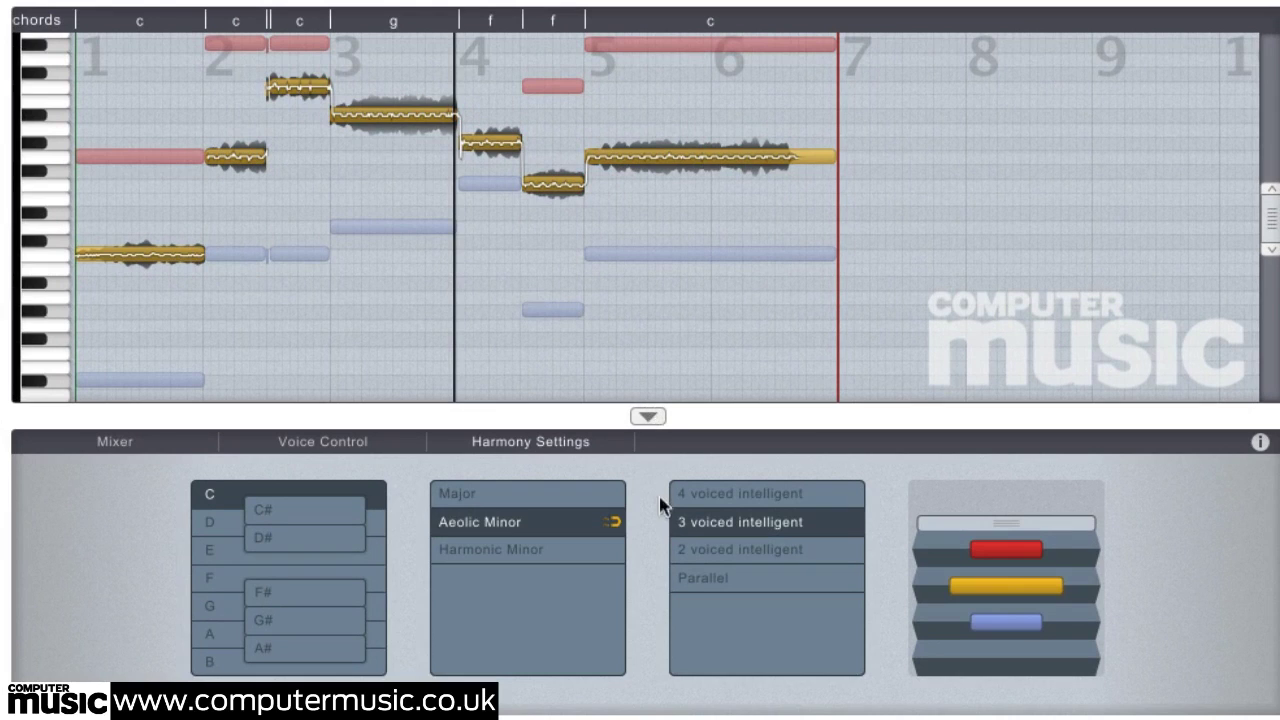
key(space)
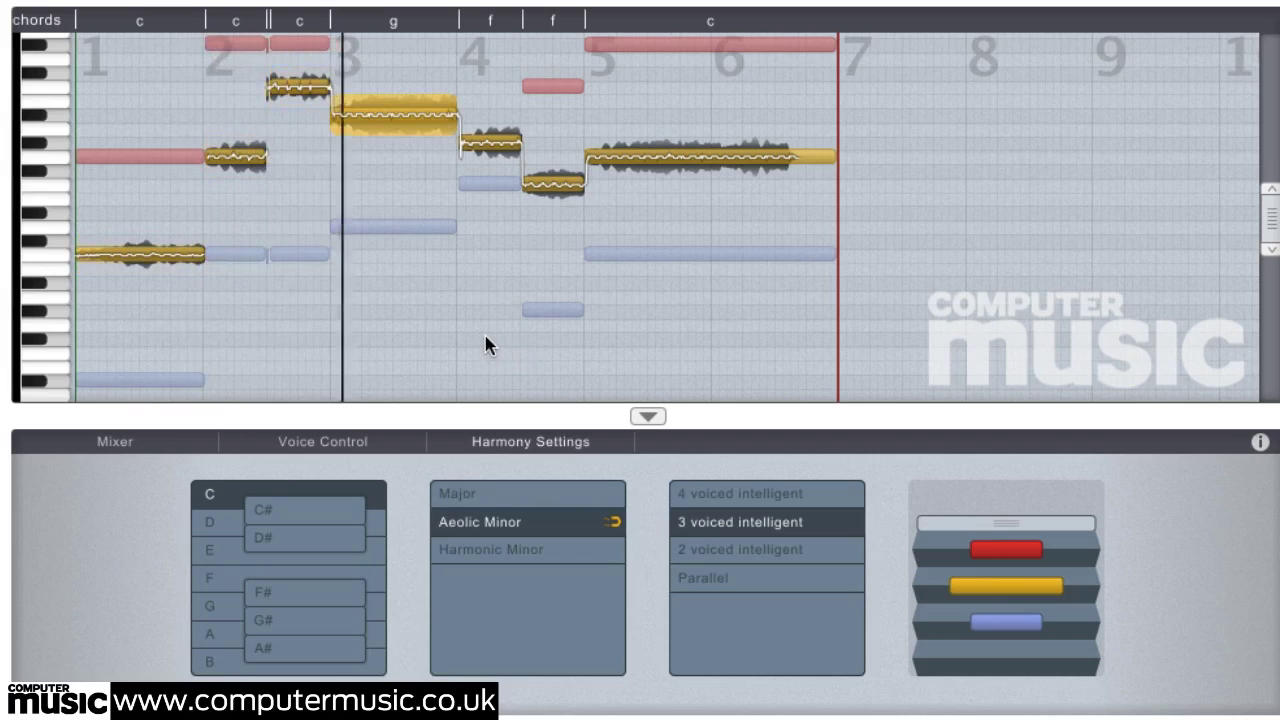
scroll(484, 332, up, 2)
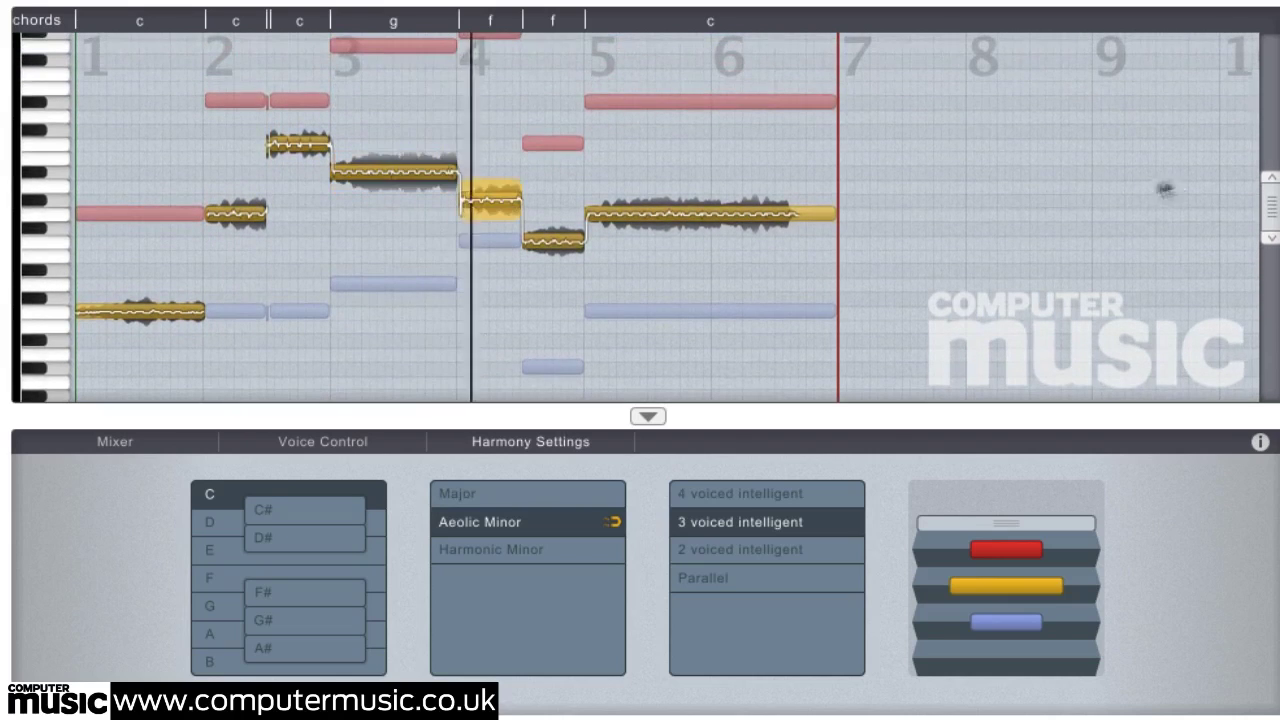
drag(1272, 244, 1273, 284)
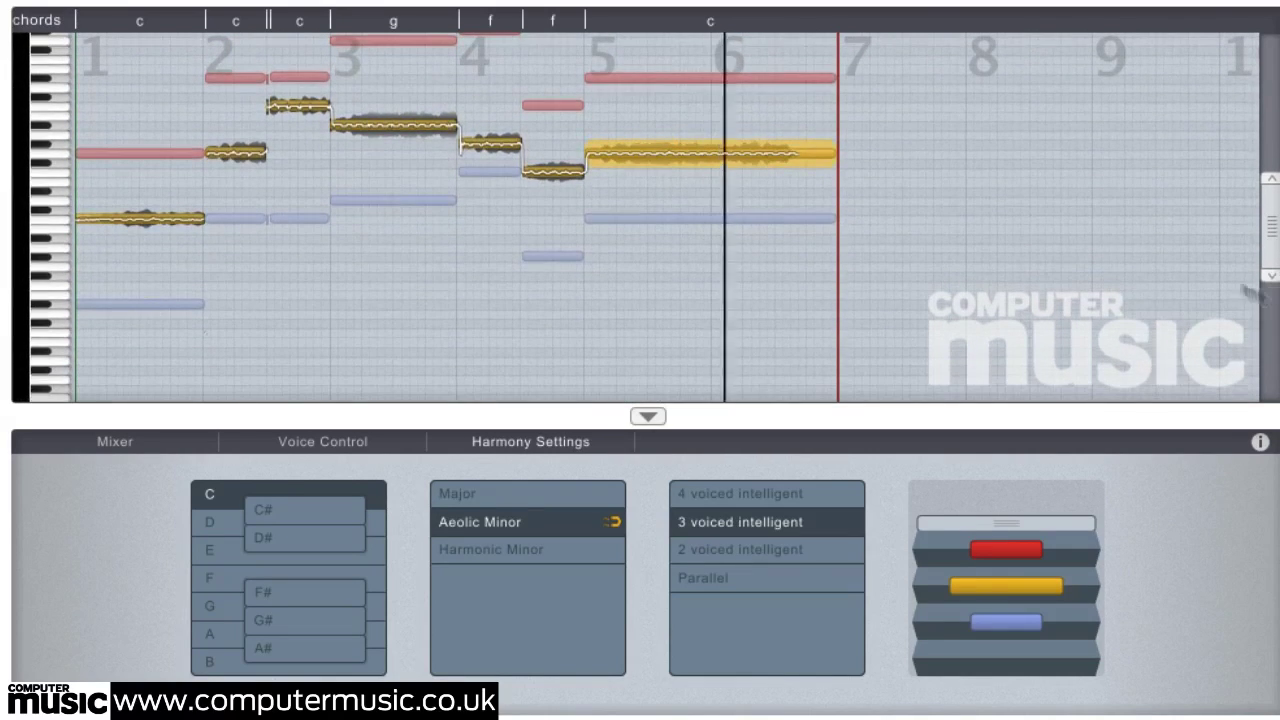
scroll(1116, 218, up, 1)
scroll(1118, 229, up, 1)
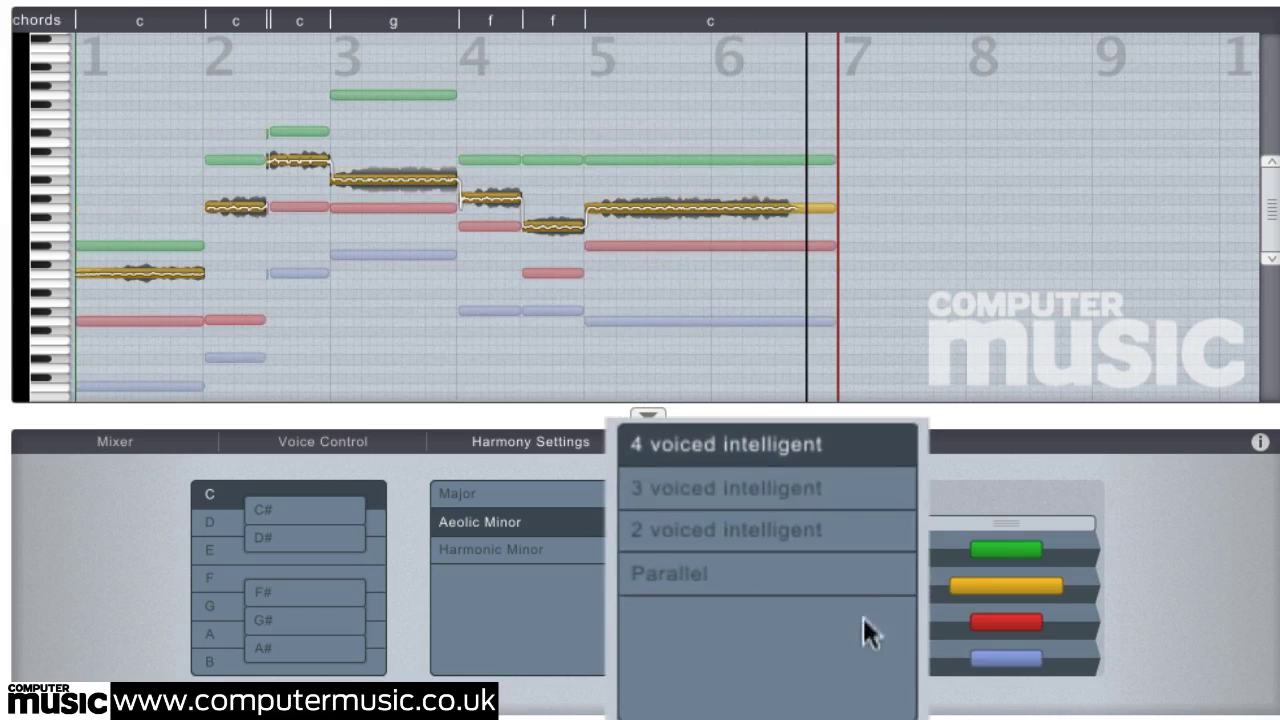
Step: Audition the harmony as 3 voiced intelligent and as 2 voiced intelligent during playback
click(835, 496)
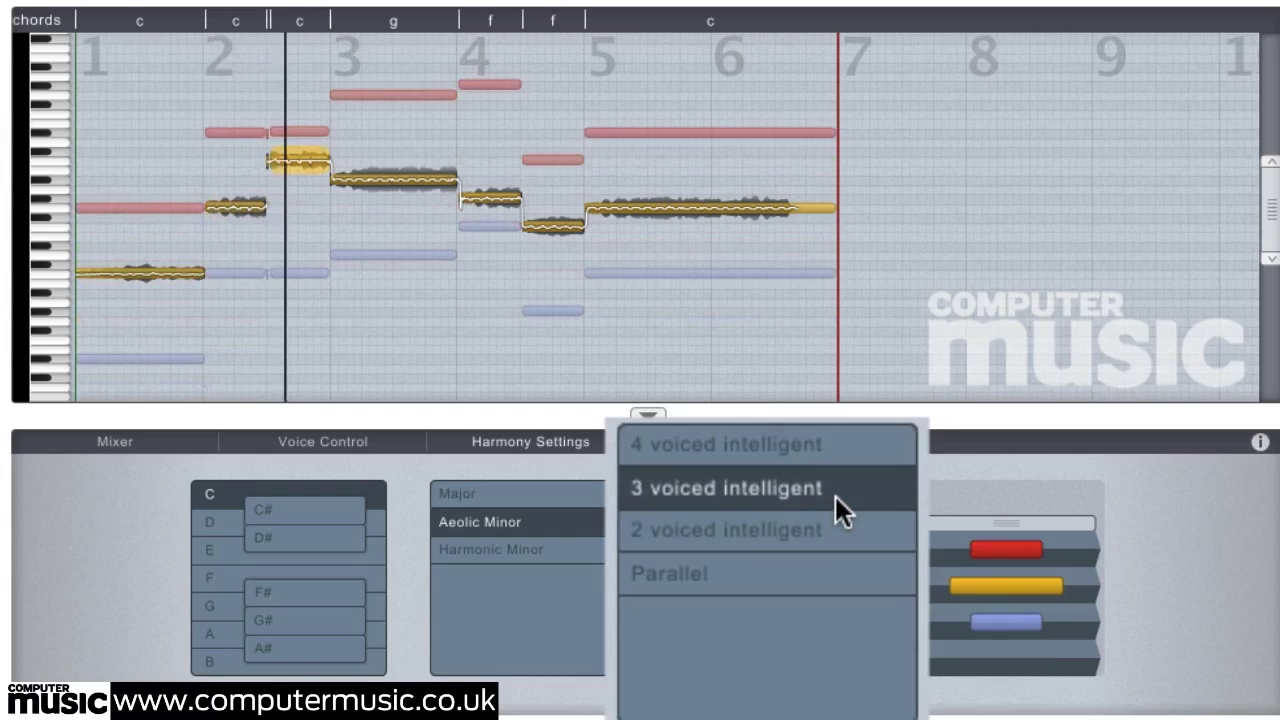
click(853, 547)
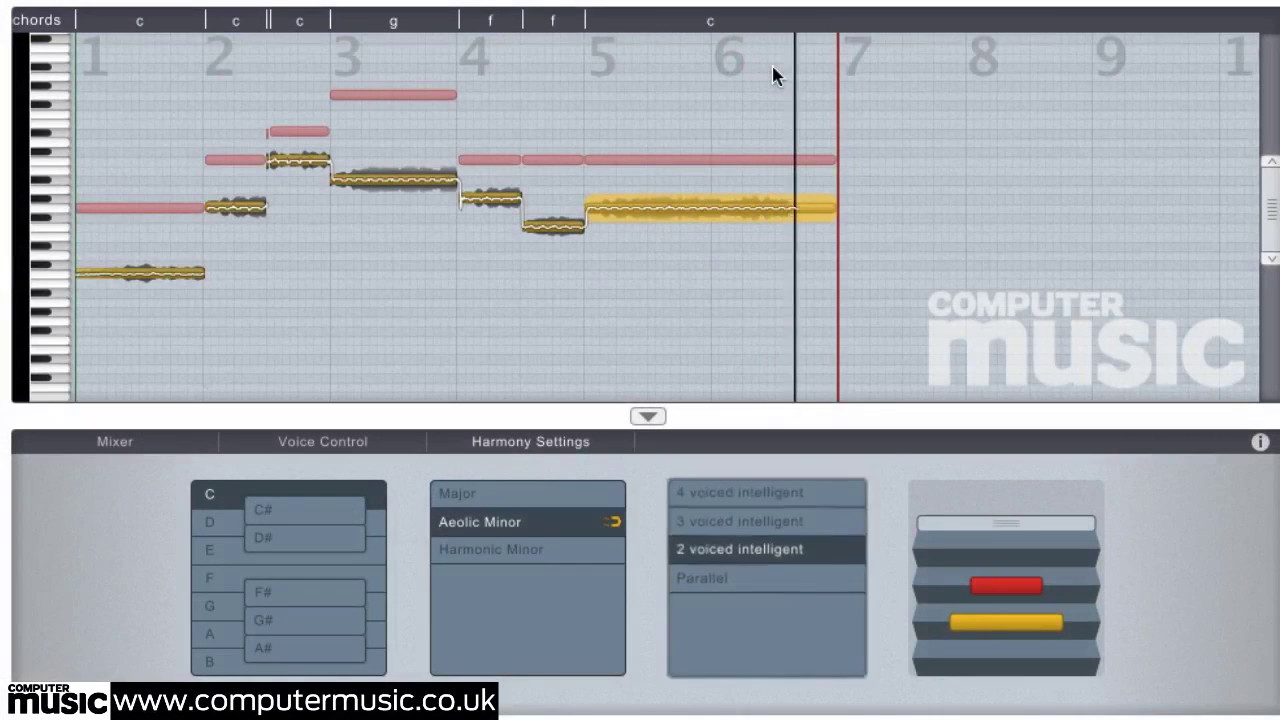
click(780, 640)
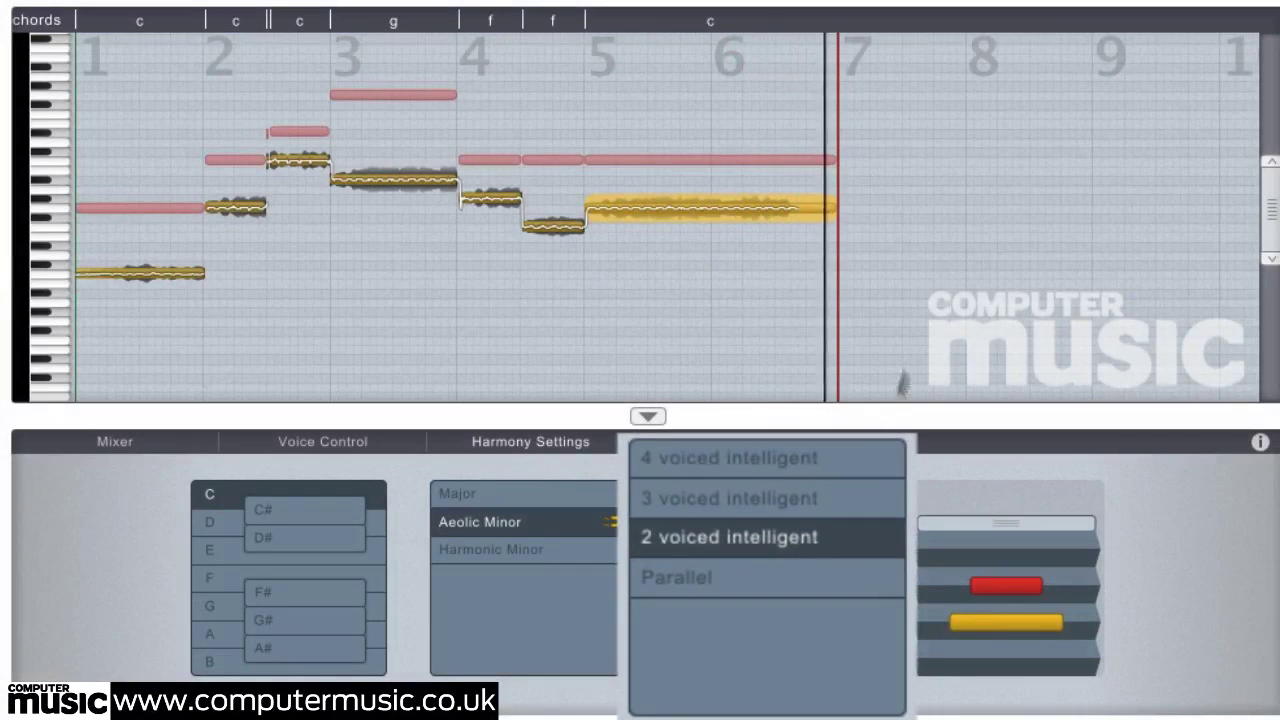
Step: Switch the harmony to Parallel and set the blue voice's interval to VII and the red voice's to II
click(761, 580)
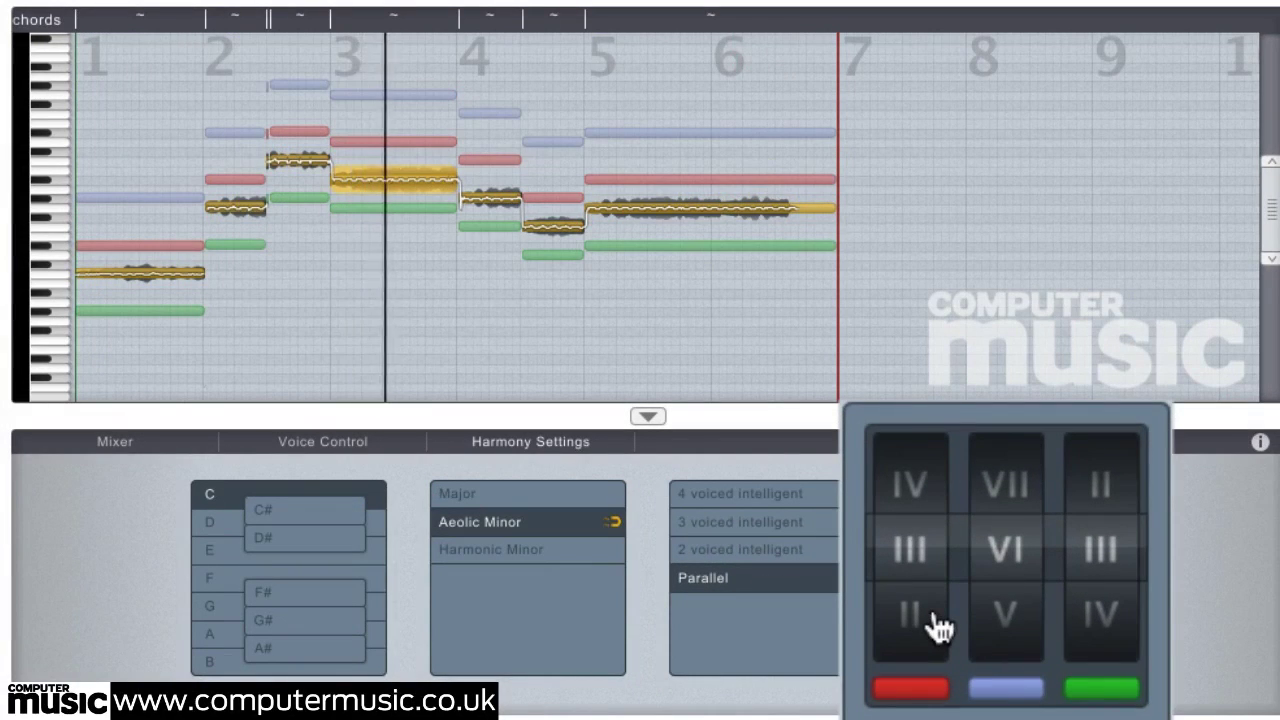
click(1000, 606)
click(1010, 488)
click(1013, 492)
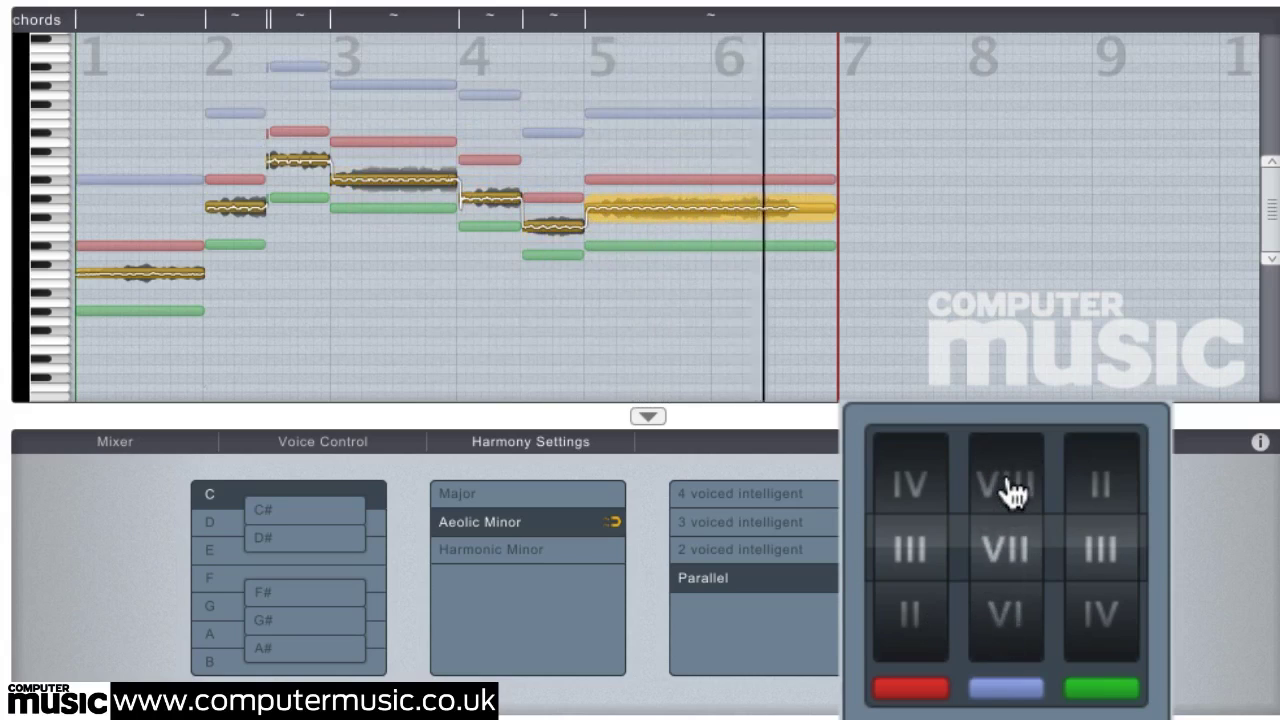
click(909, 470)
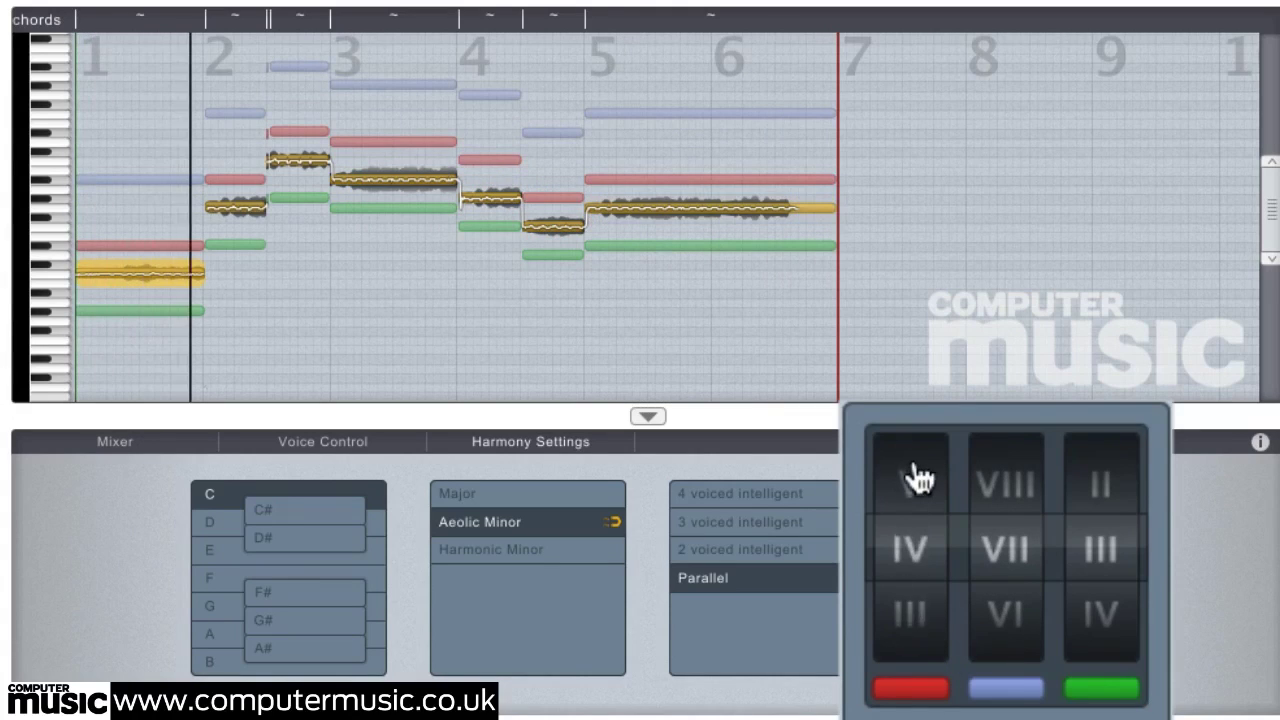
click(912, 615)
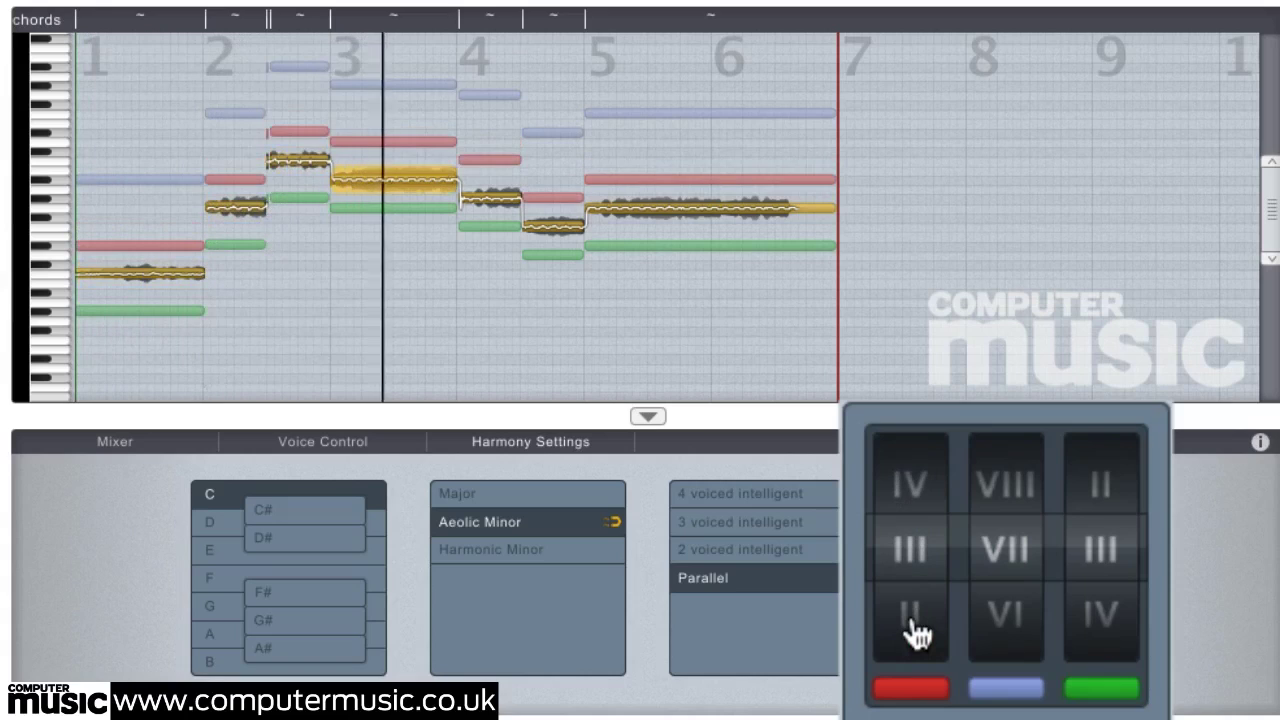
click(912, 615)
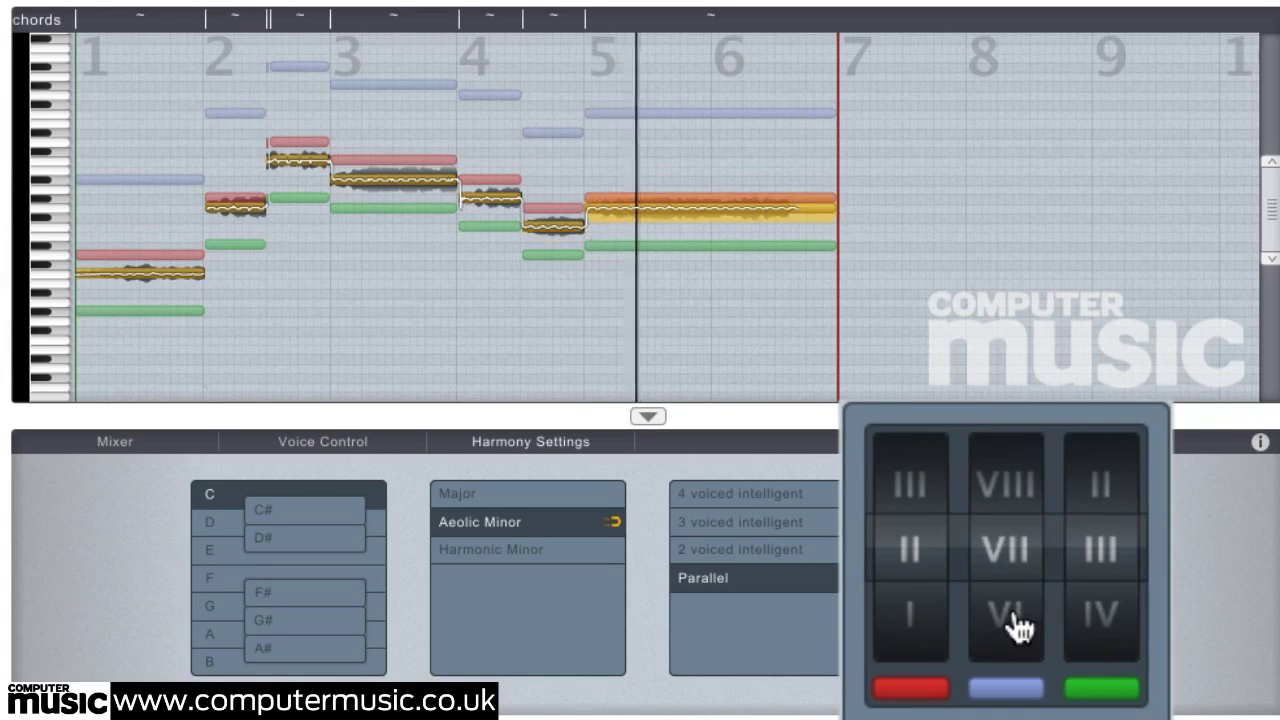
Step: Try interval II for the green parallel voice, and settle on interval V
click(1101, 487)
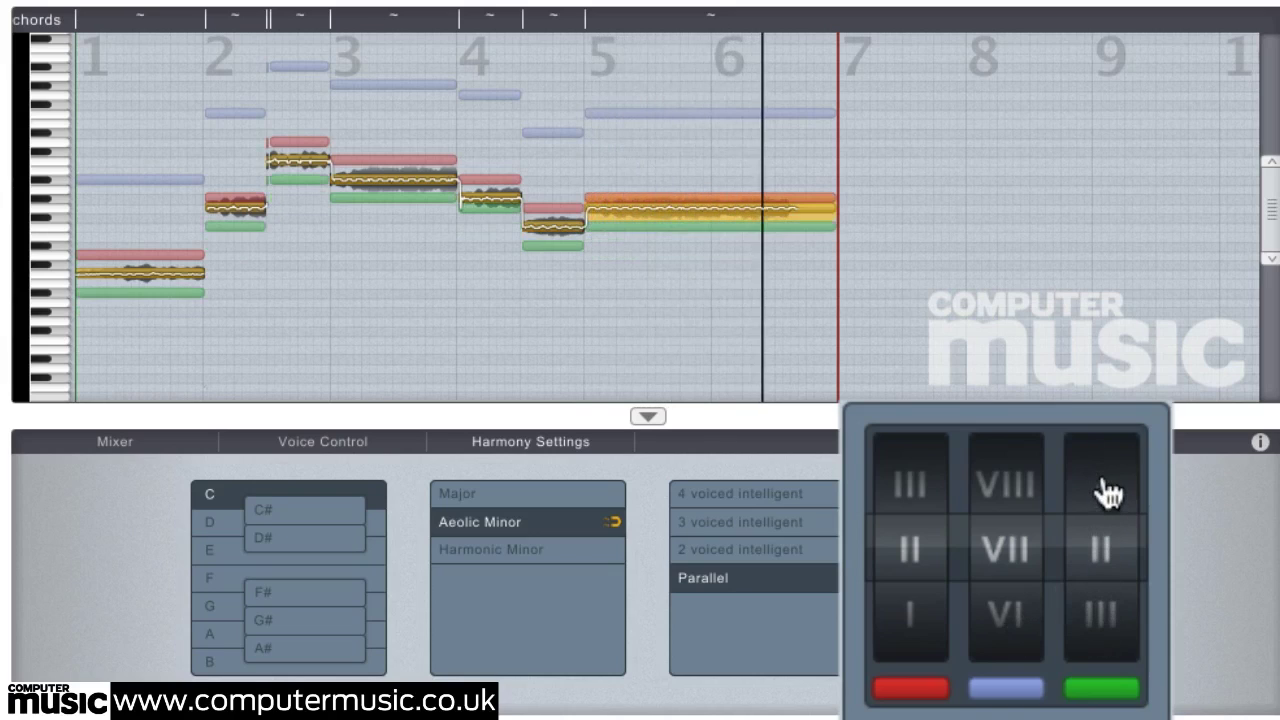
click(1106, 641)
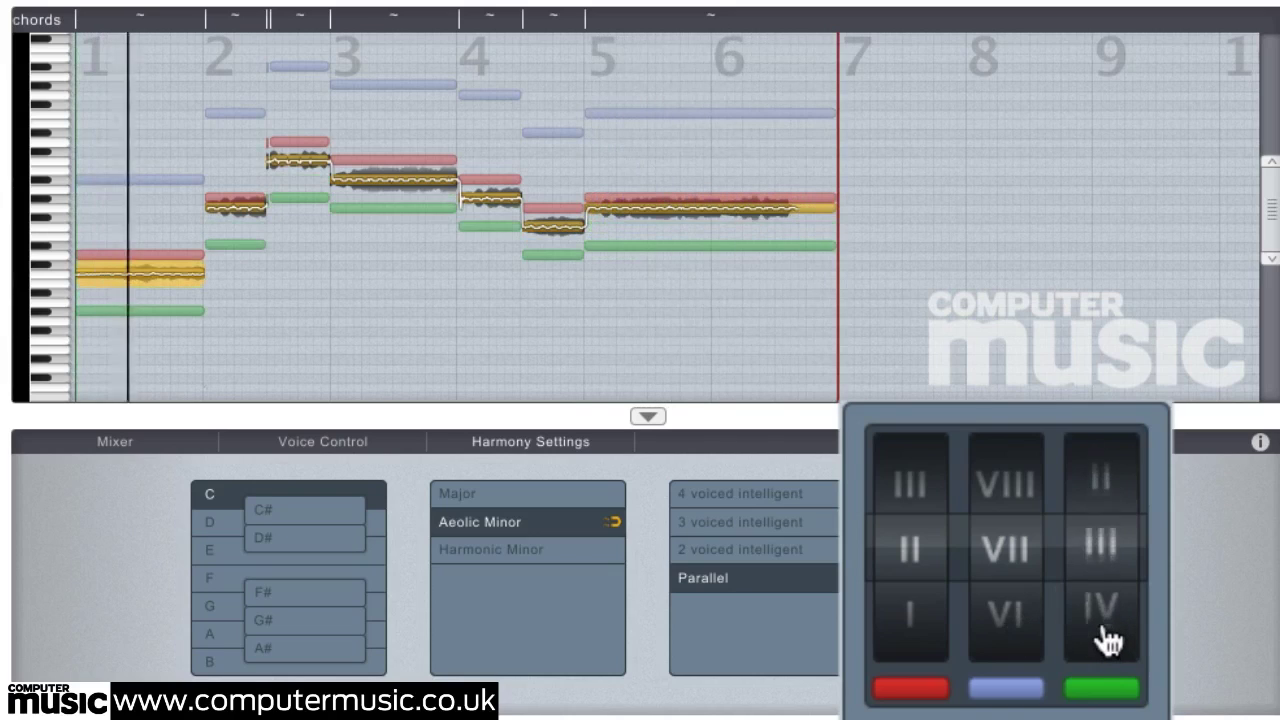
click(1106, 641)
click(1106, 641)
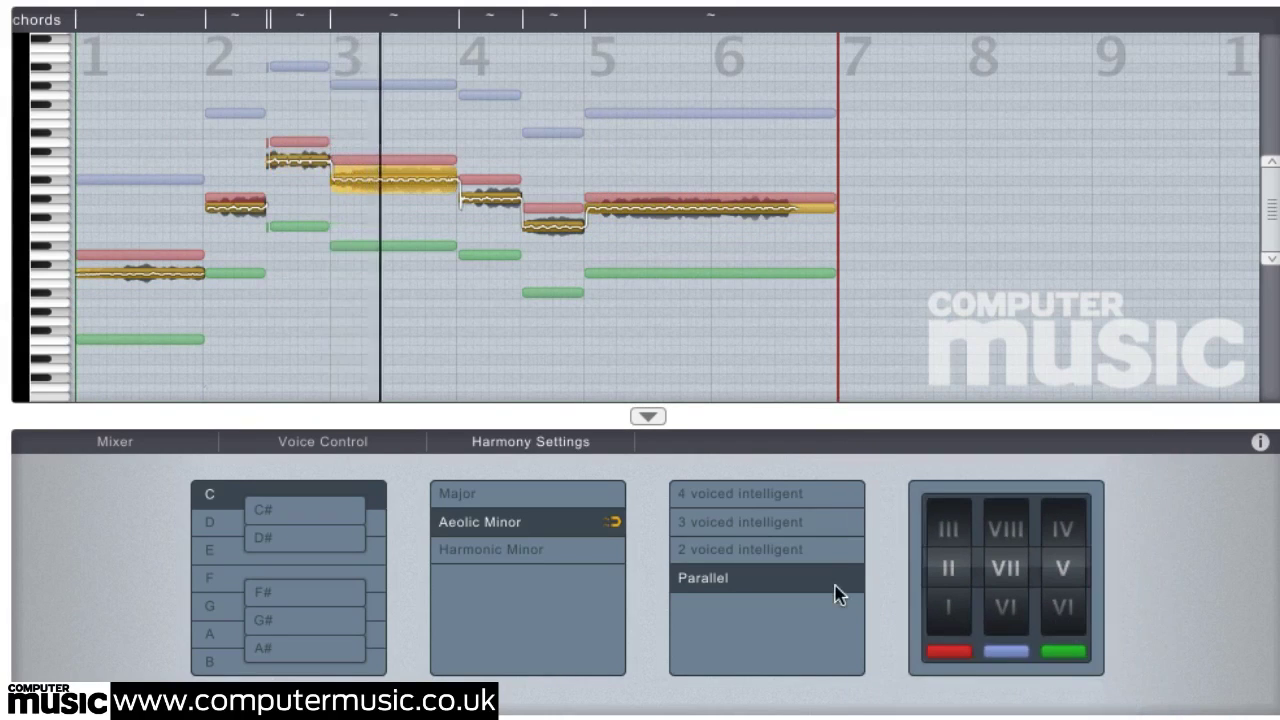
Step: Compare 4 voiced with 3 voiced intelligent harmony, keep 3 voiced, and set a moderately close voicing spread after trying wider and tighter ones
click(819, 463)
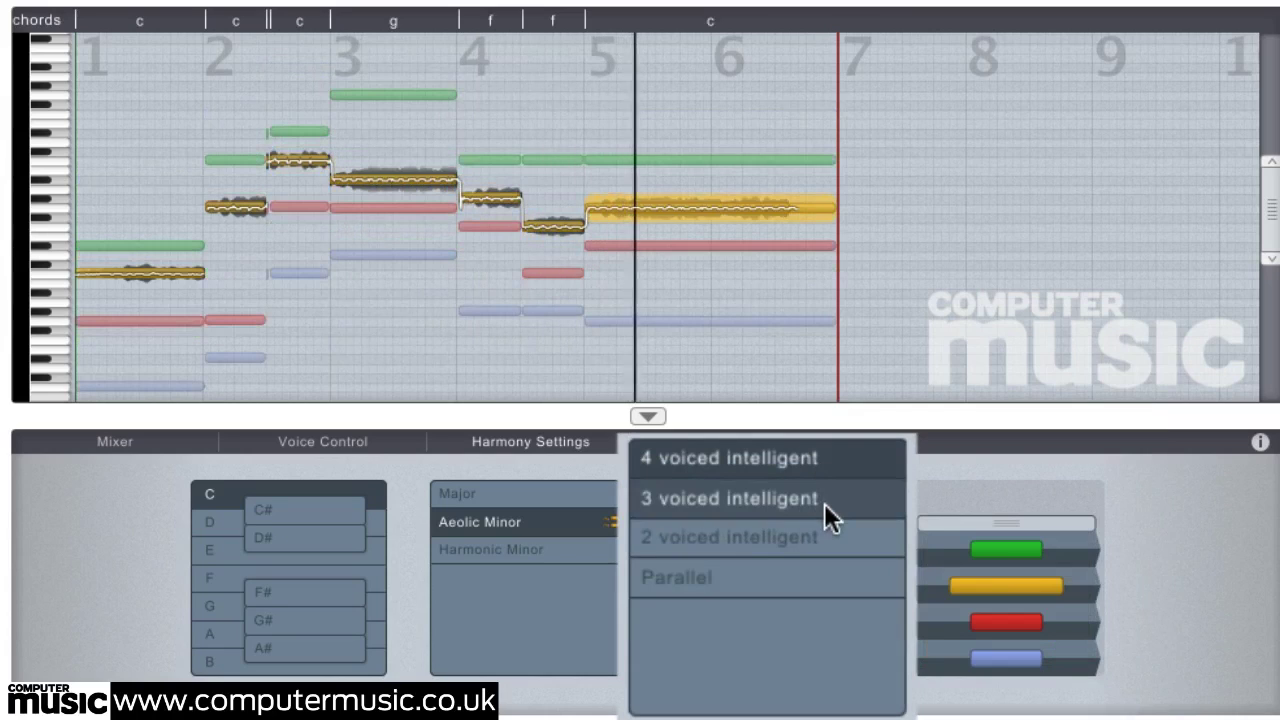
click(824, 497)
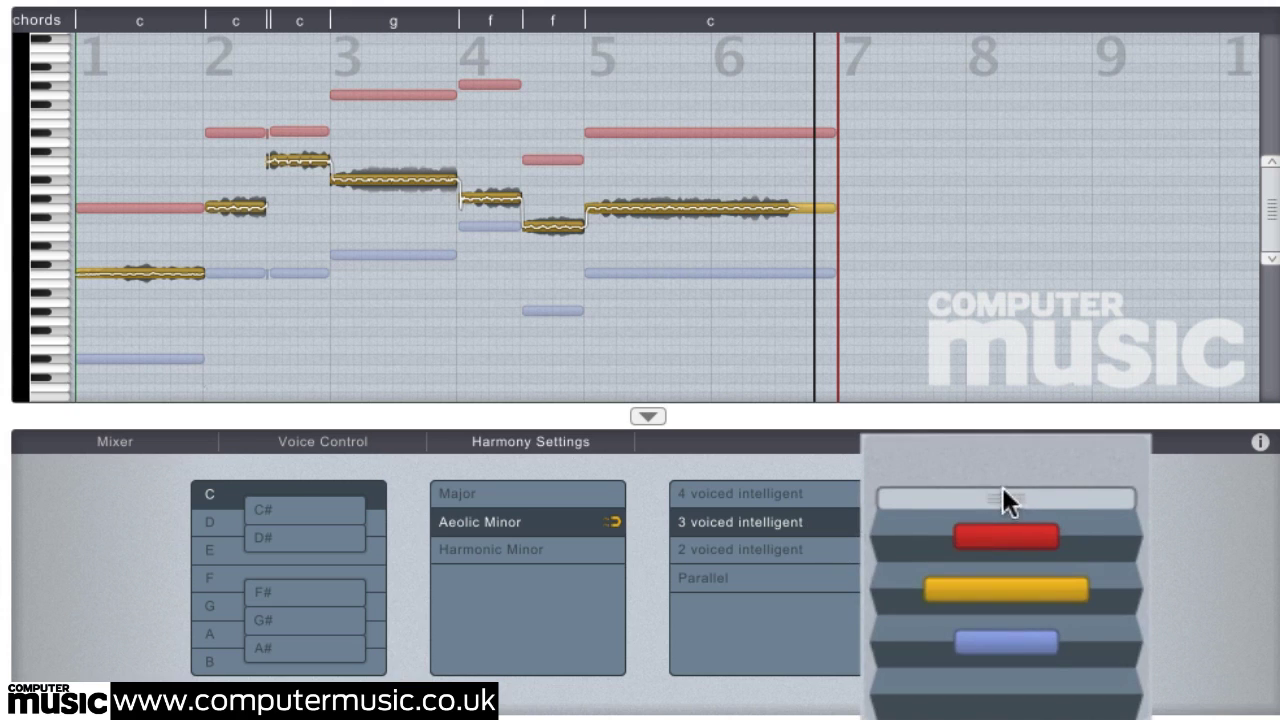
drag(1002, 487, 1002, 530)
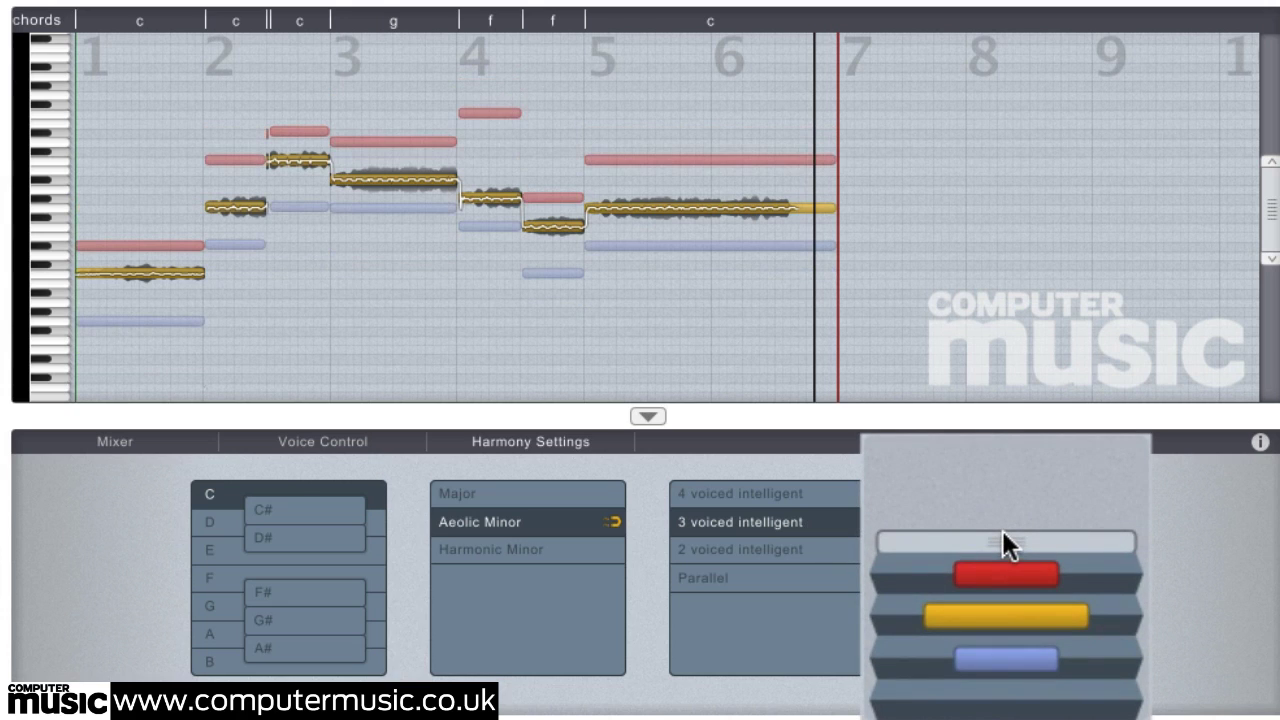
drag(1002, 537, 1014, 496)
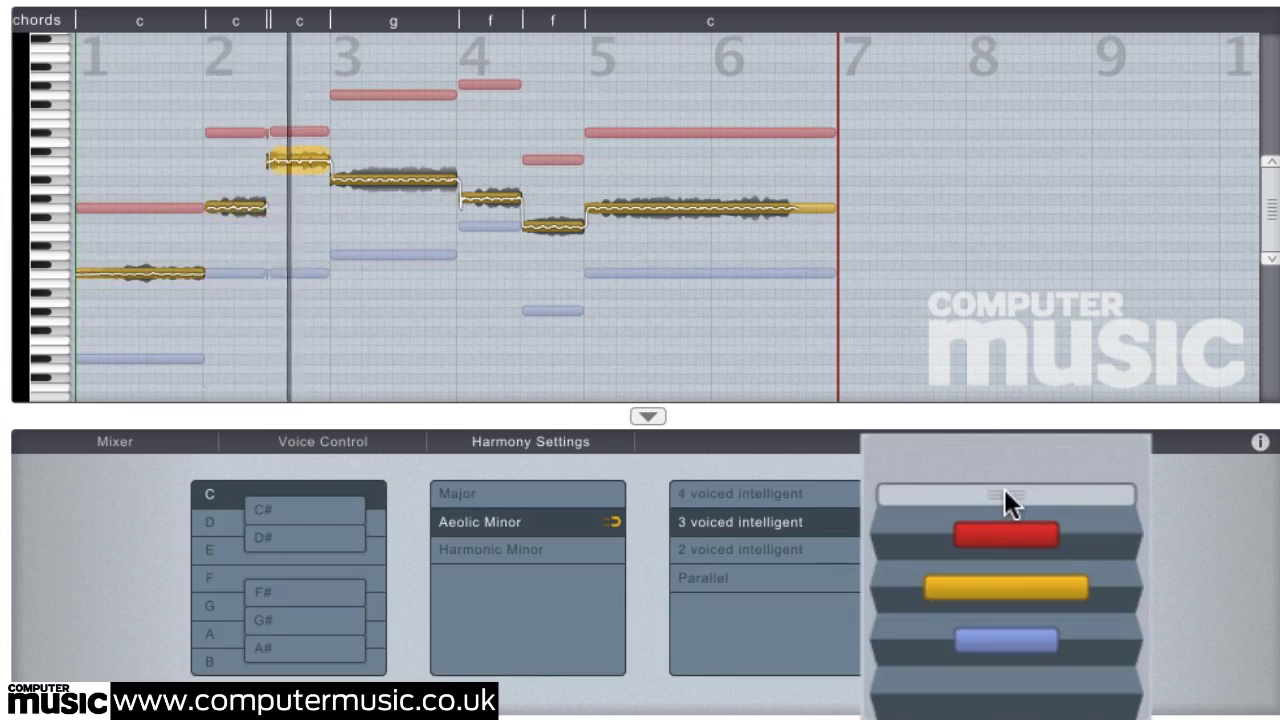
drag(1004, 491, 1006, 573)
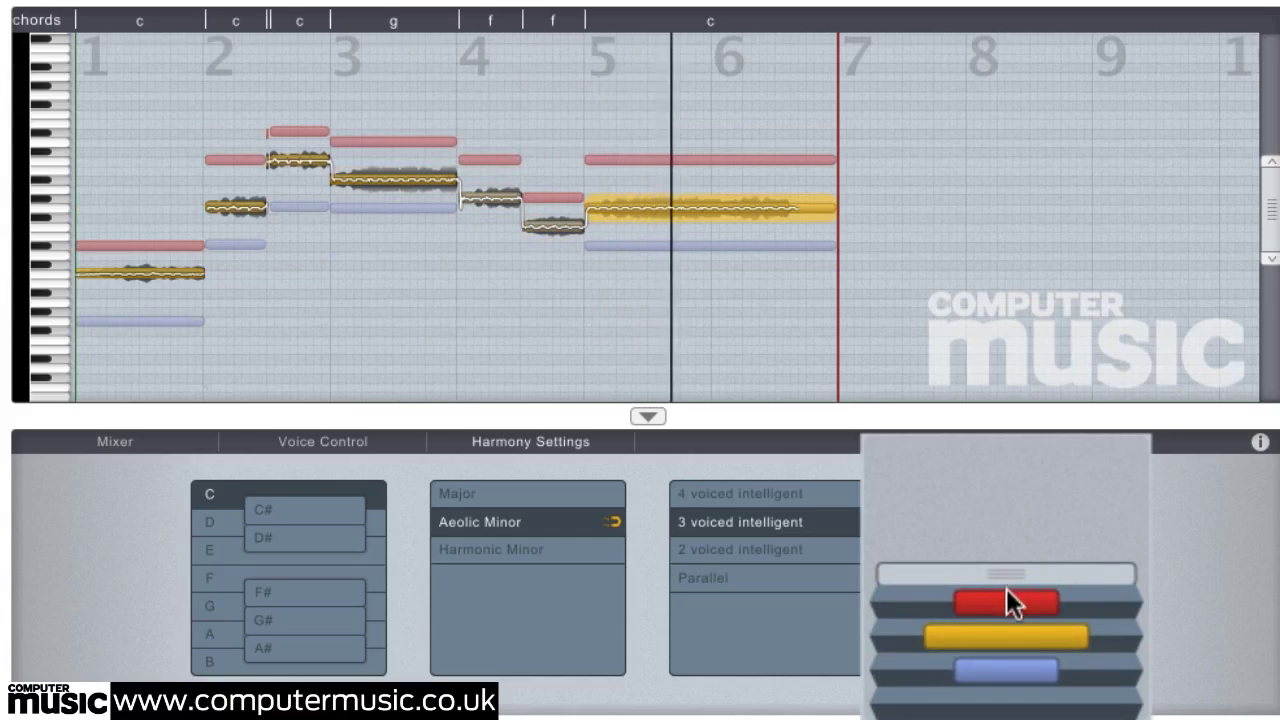
drag(999, 572, 1000, 536)
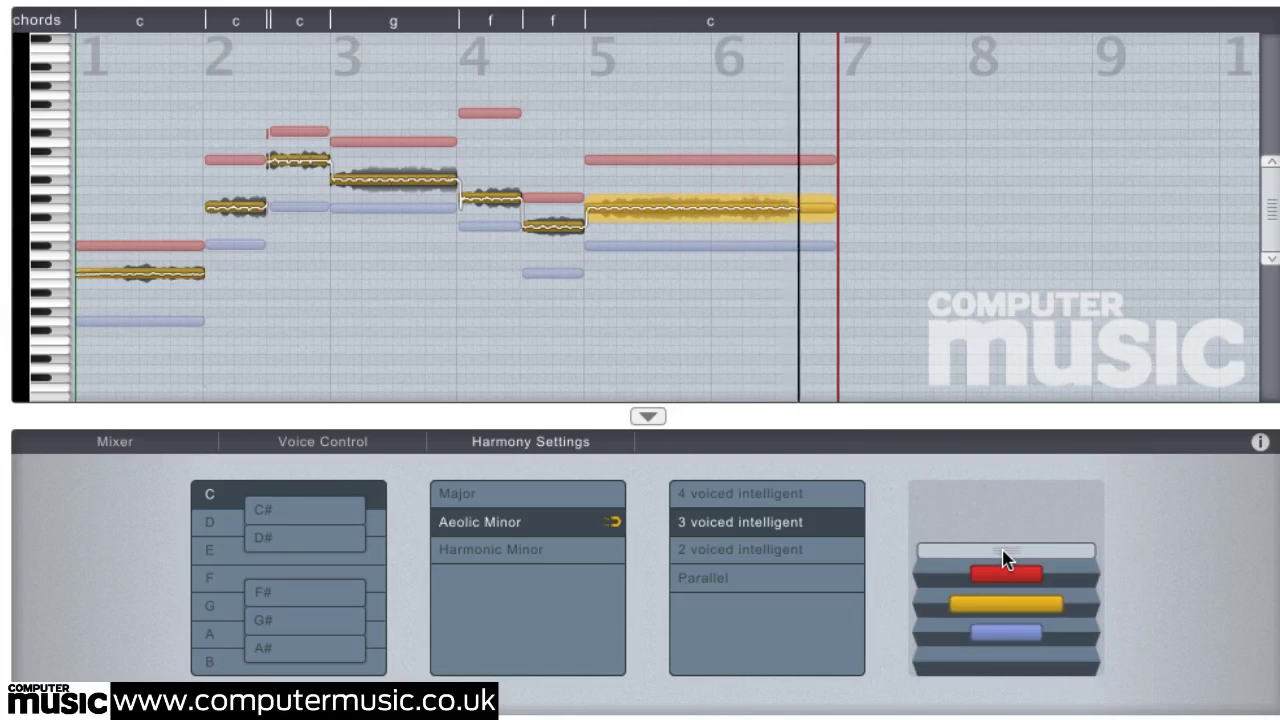
Step: Activate the red harmony voice and shorten its bar-3 note by starting it later and ending it slightly earlier
click(853, 30)
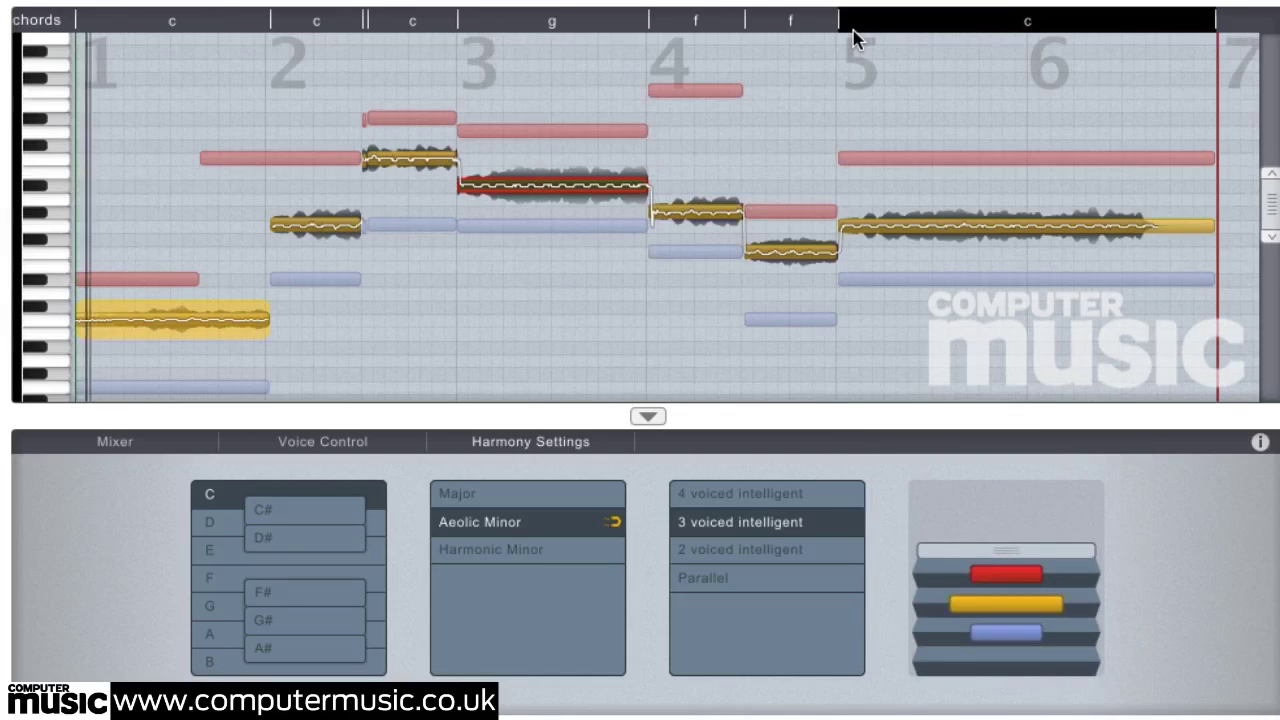
click(544, 129)
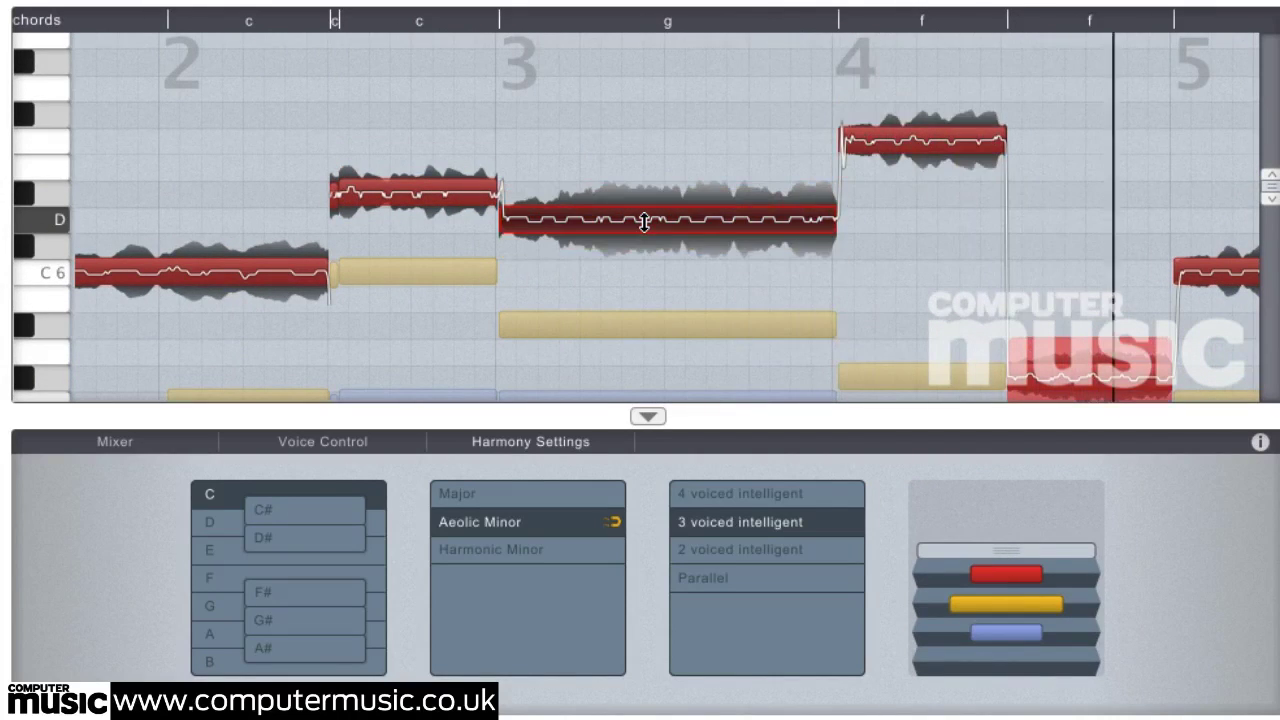
drag(838, 224, 741, 230)
drag(535, 222, 618, 240)
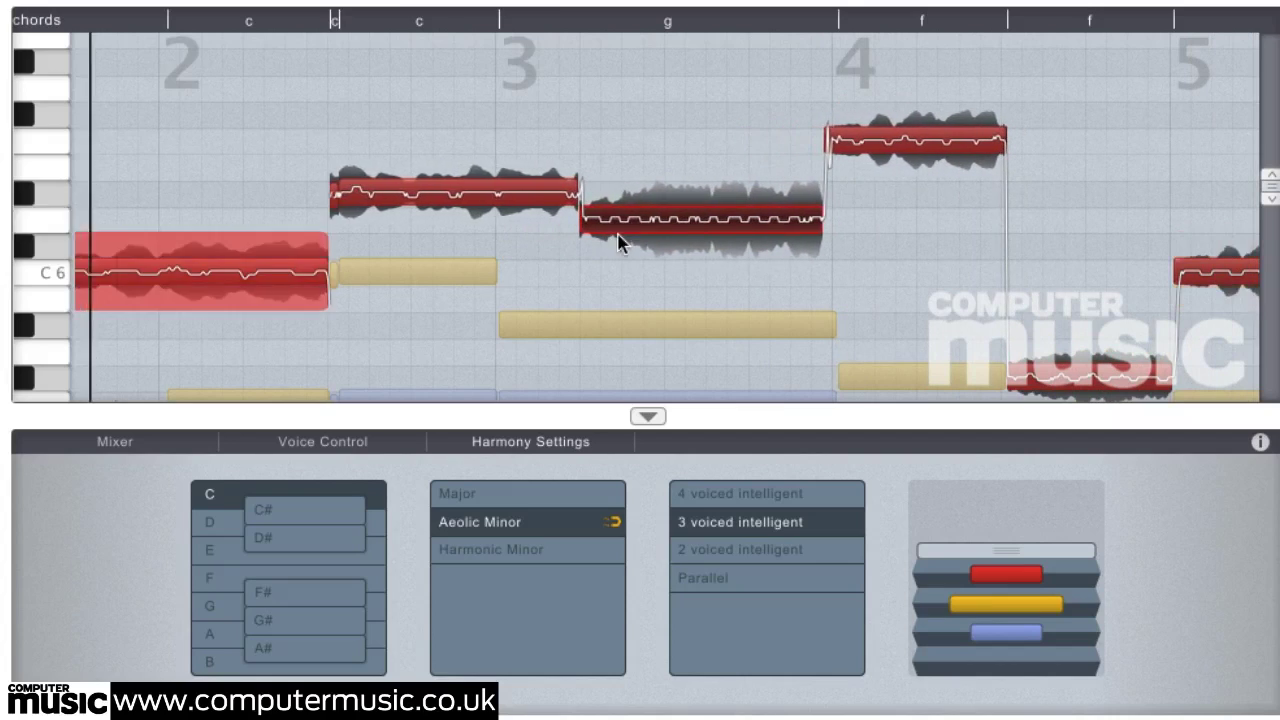
Step: Try the shortened red bar-3 note at F and G during playback, and return it to D
drag(686, 211, 688, 134)
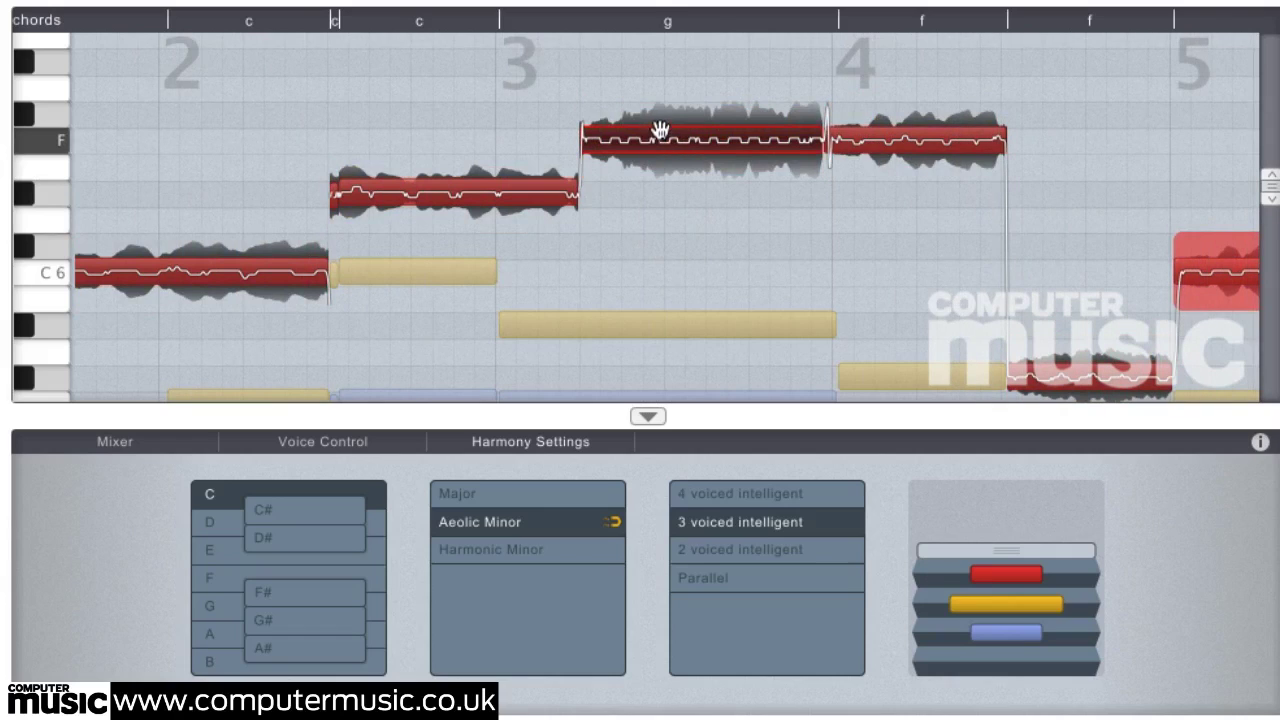
drag(697, 134, 697, 87)
key(space)
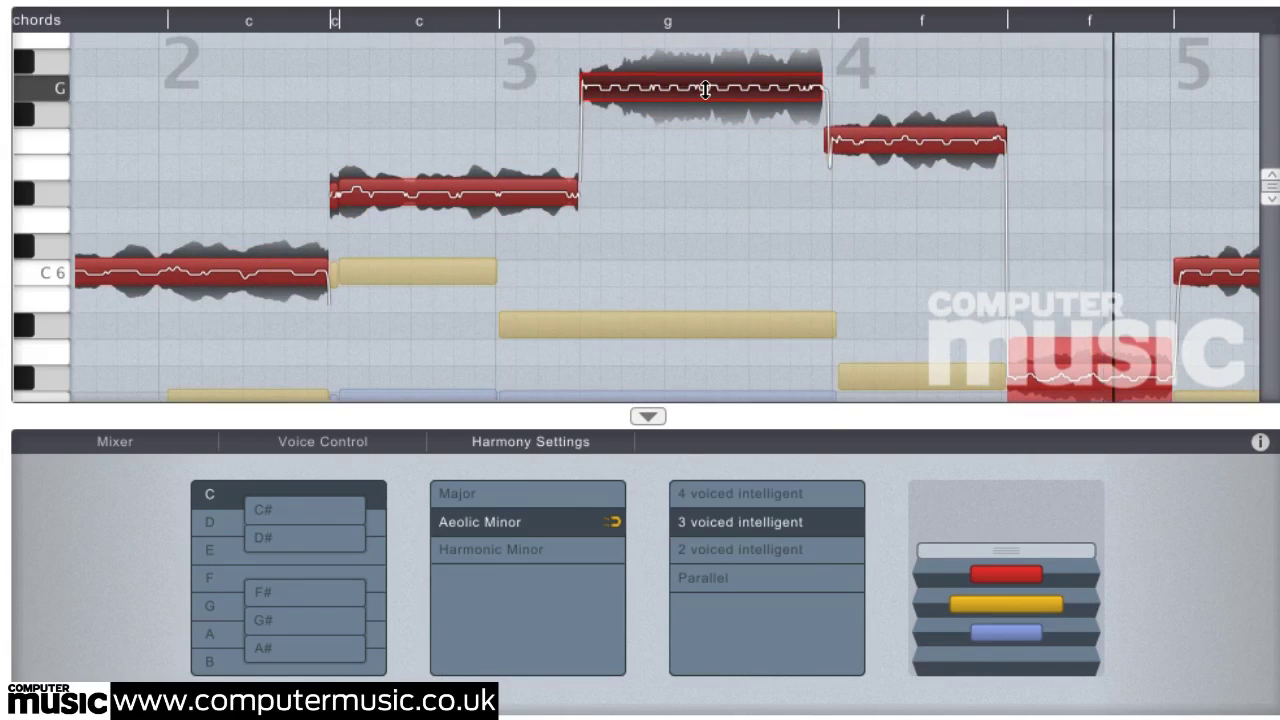
drag(705, 90, 710, 225)
key(space)
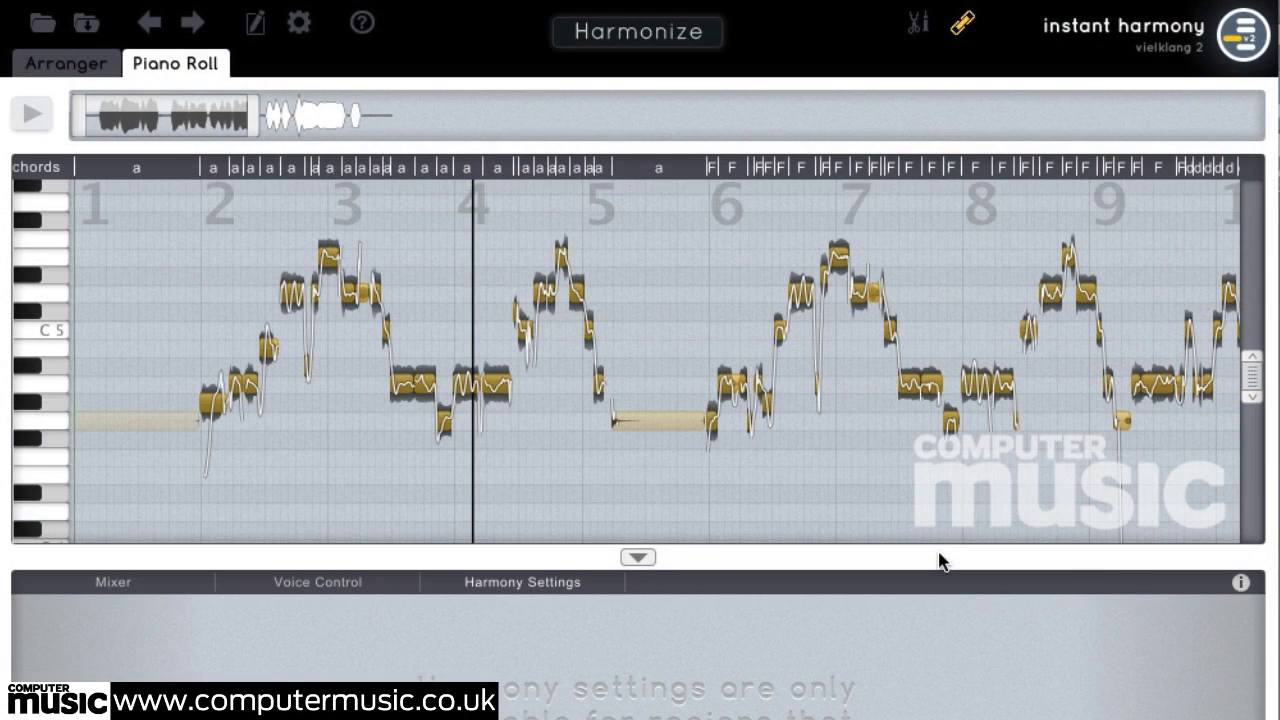
Step: Harmonize all the vocal notes, audition the 3 voiced intelligent harmony in Aeolic Minor, and tighten its voicing spread
key(space)
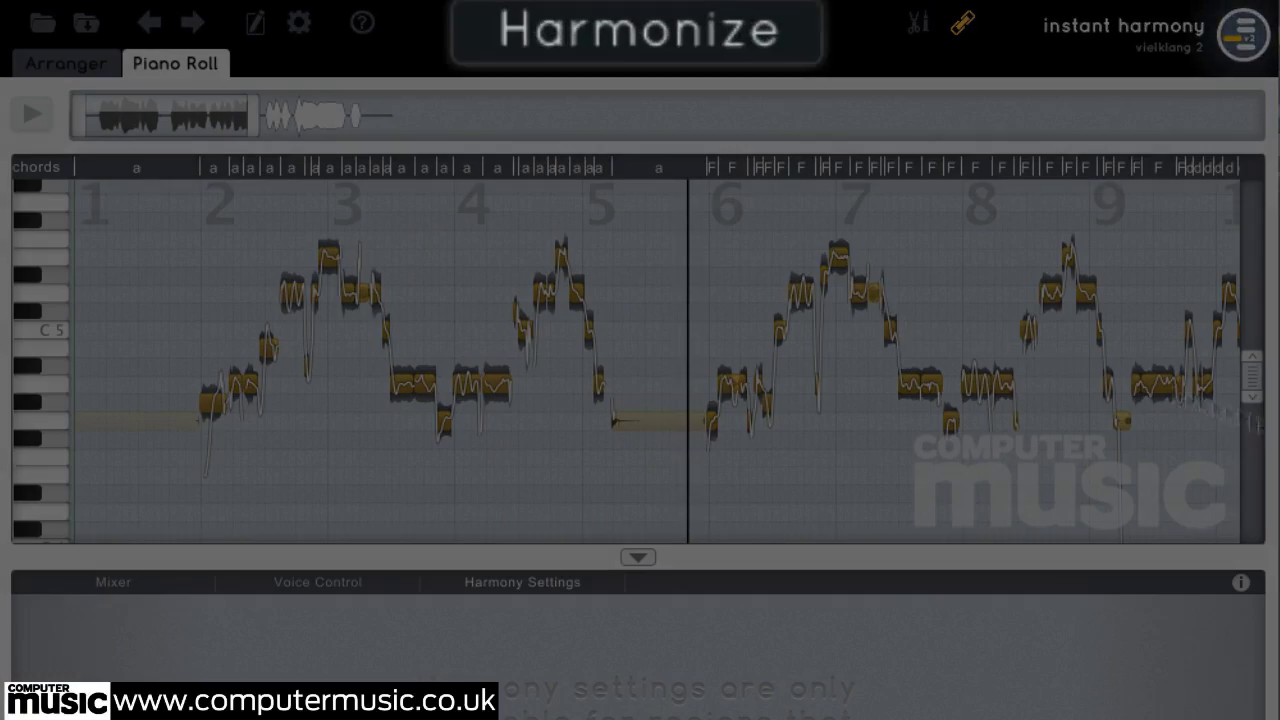
click(700, 40)
key(space)
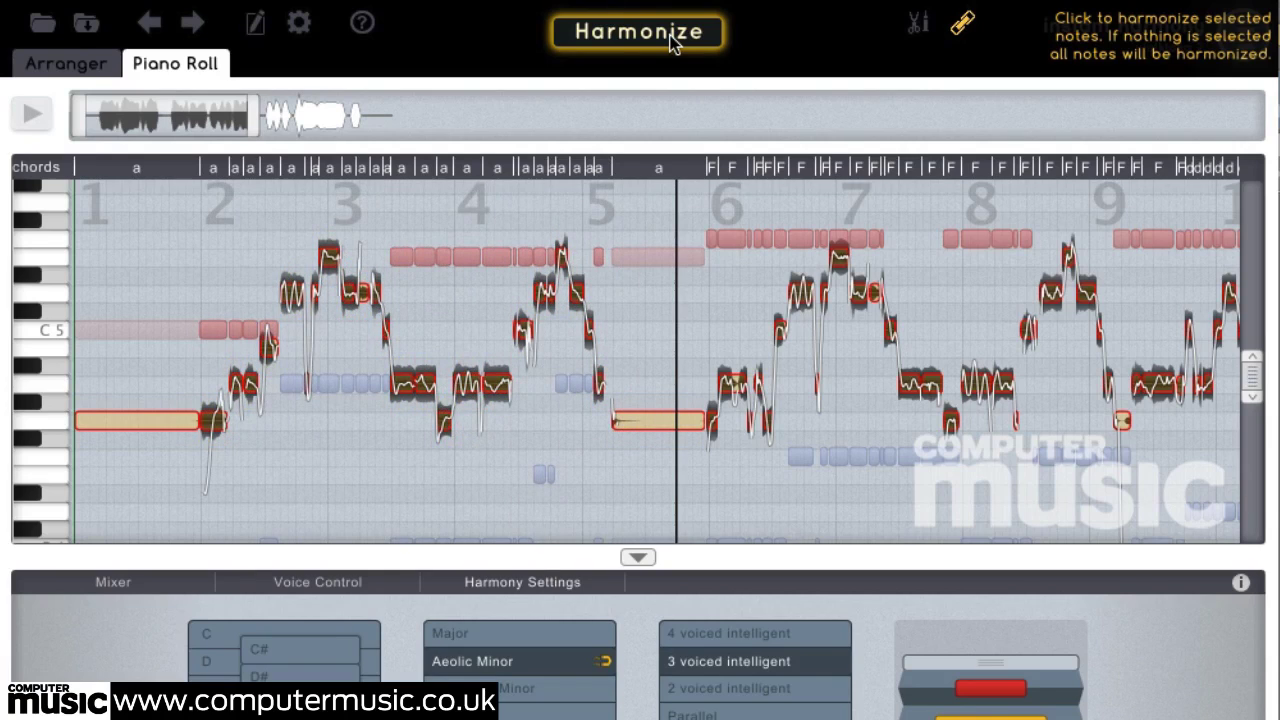
key(space)
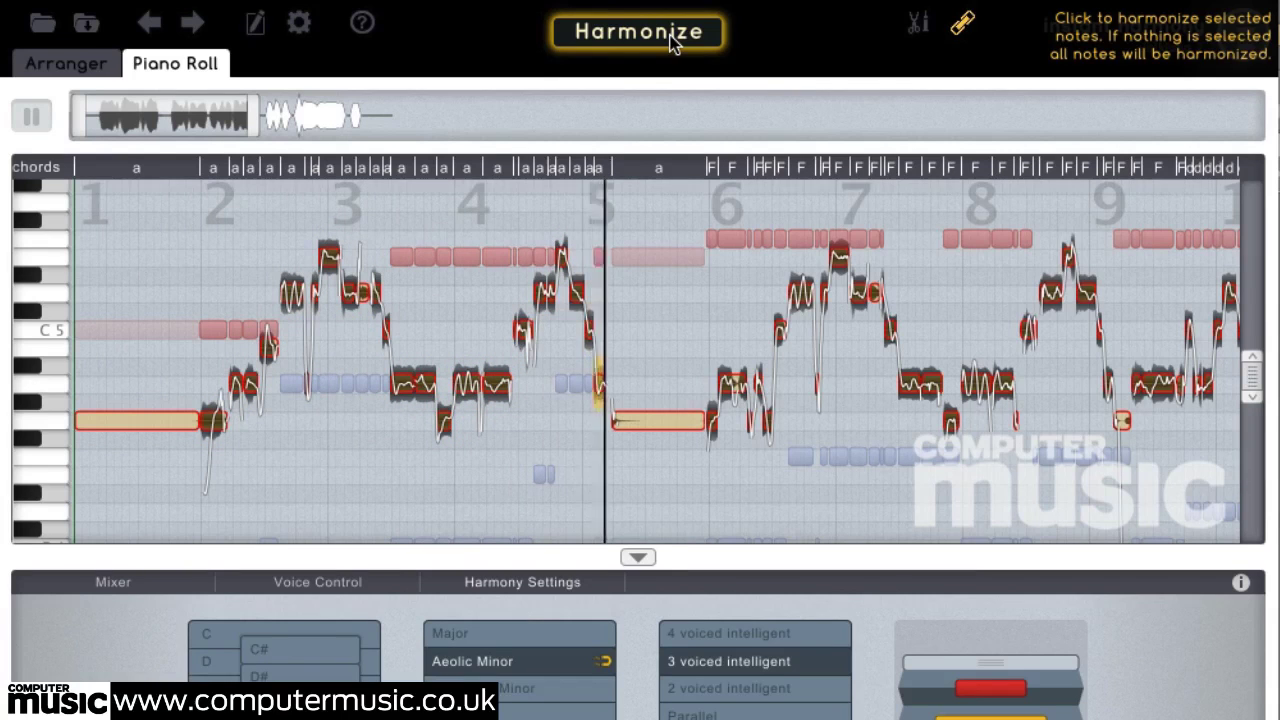
key(space)
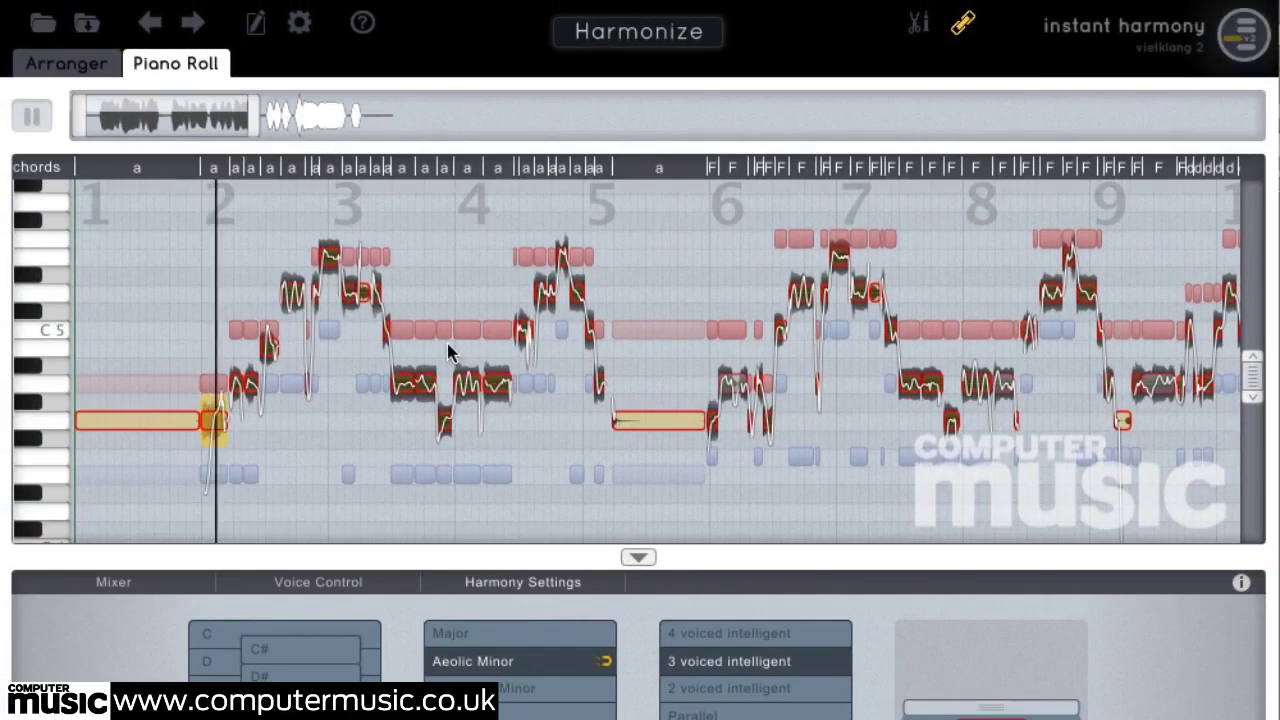
Step: Lower the blue voice's note just before bar 4 to D, raise its bar-3 note to C5, and play the harmony
drag(449, 352, 446, 350)
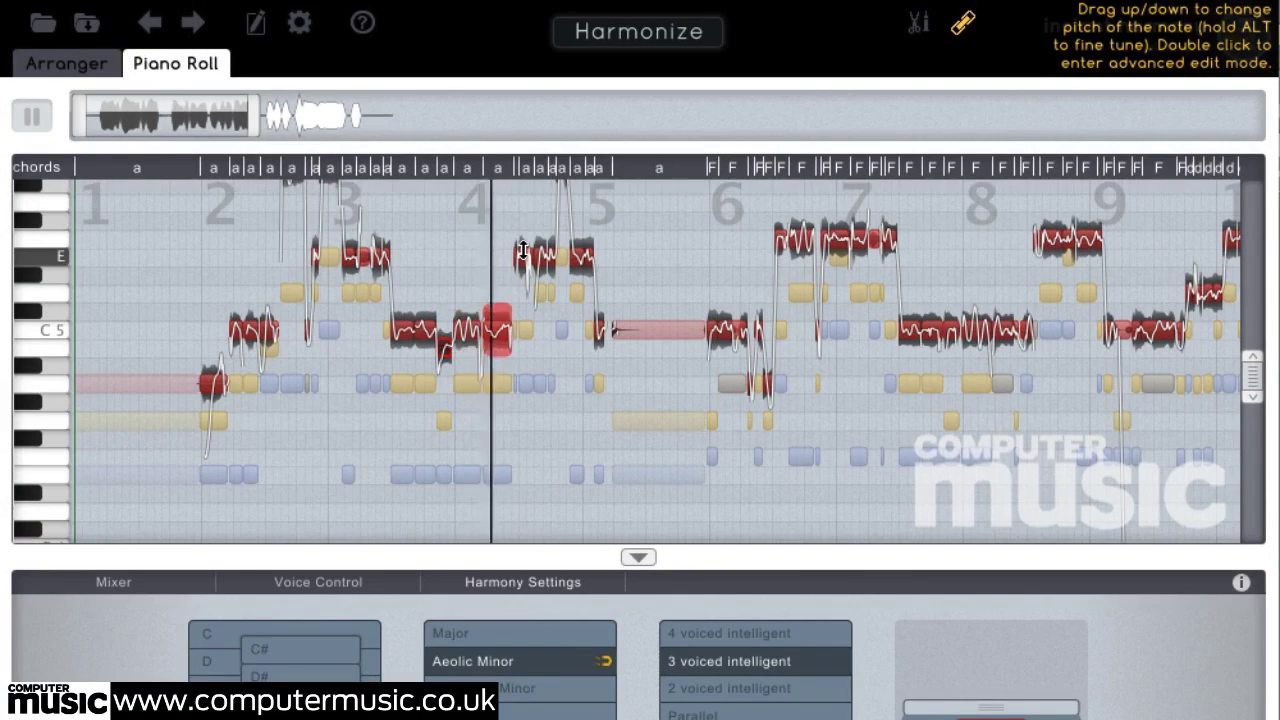
drag(451, 474, 445, 516)
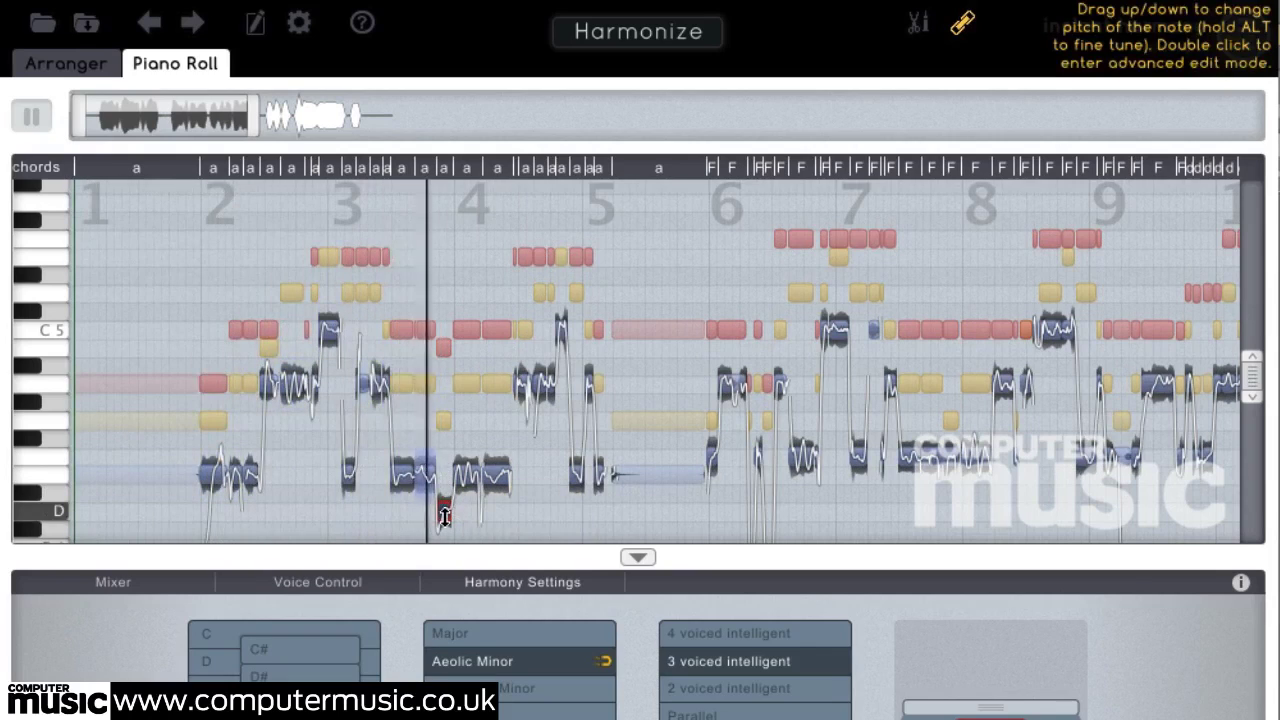
key(space)
drag(347, 475, 351, 323)
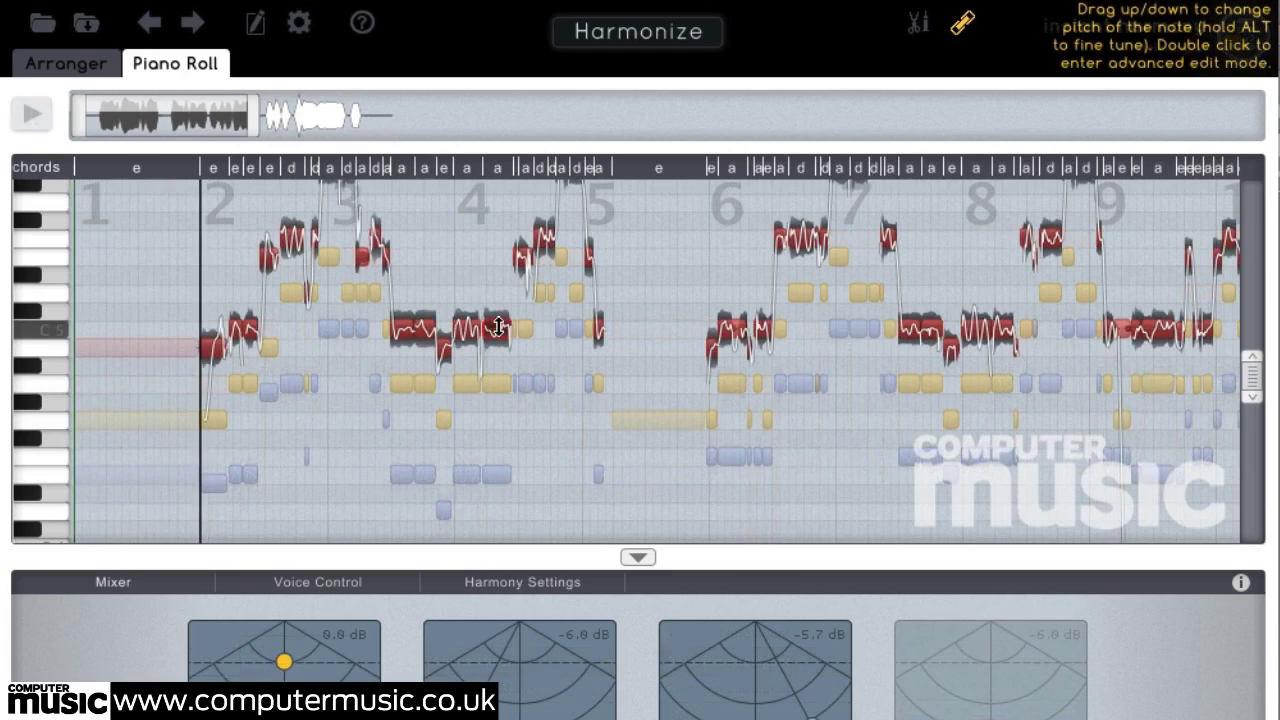
key(space)
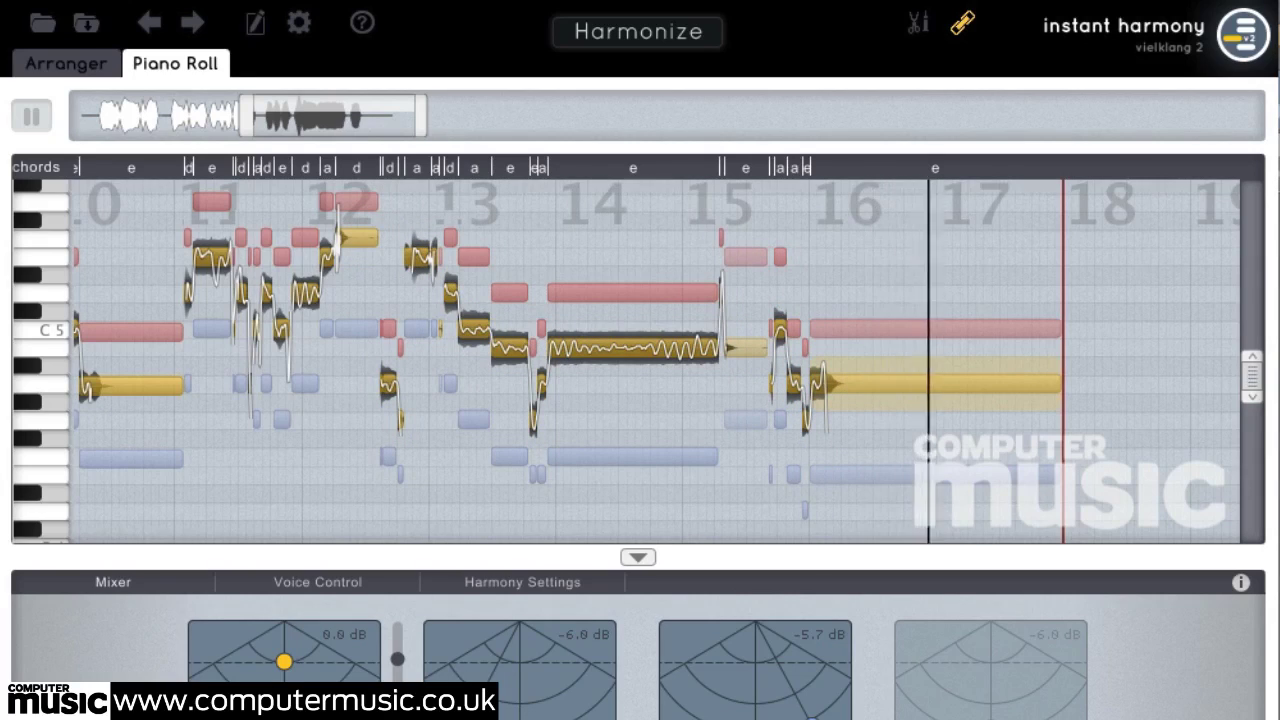
Step: Stop playback and try deleting the selected run of blue-voice notes in bar 11
key(space)
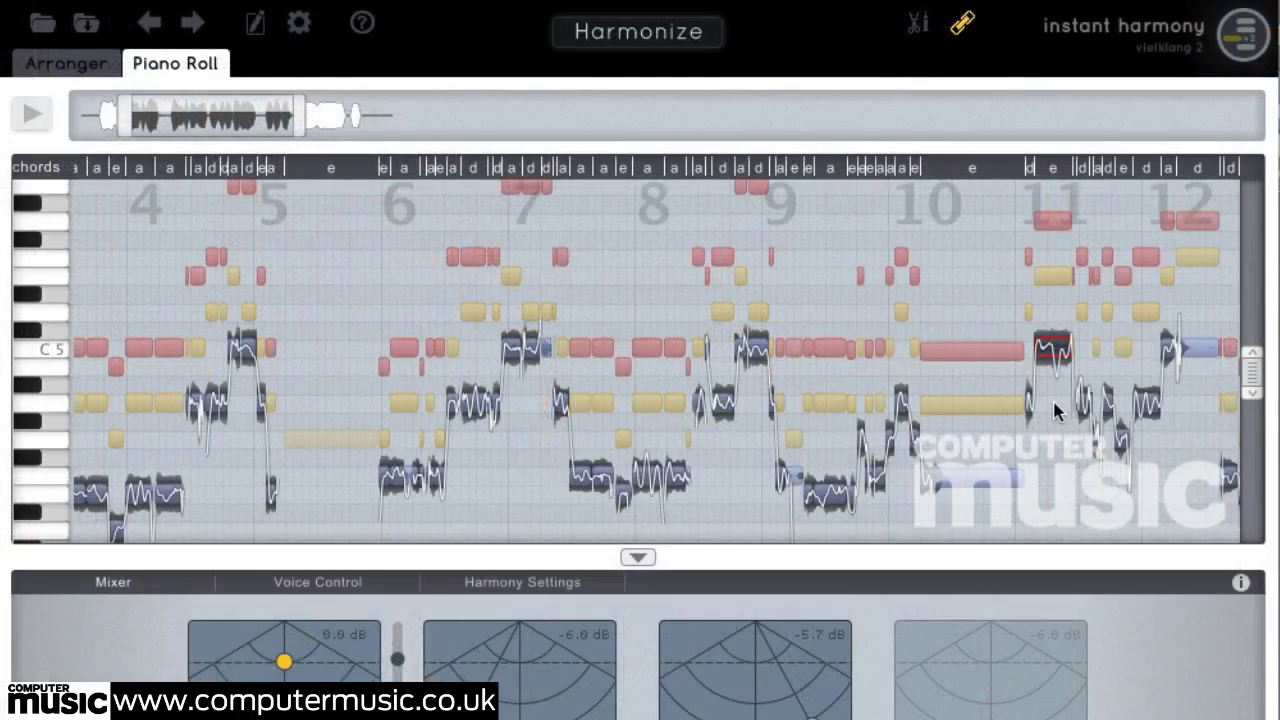
drag(1052, 398, 1143, 452)
drag(962, 436, 964, 440)
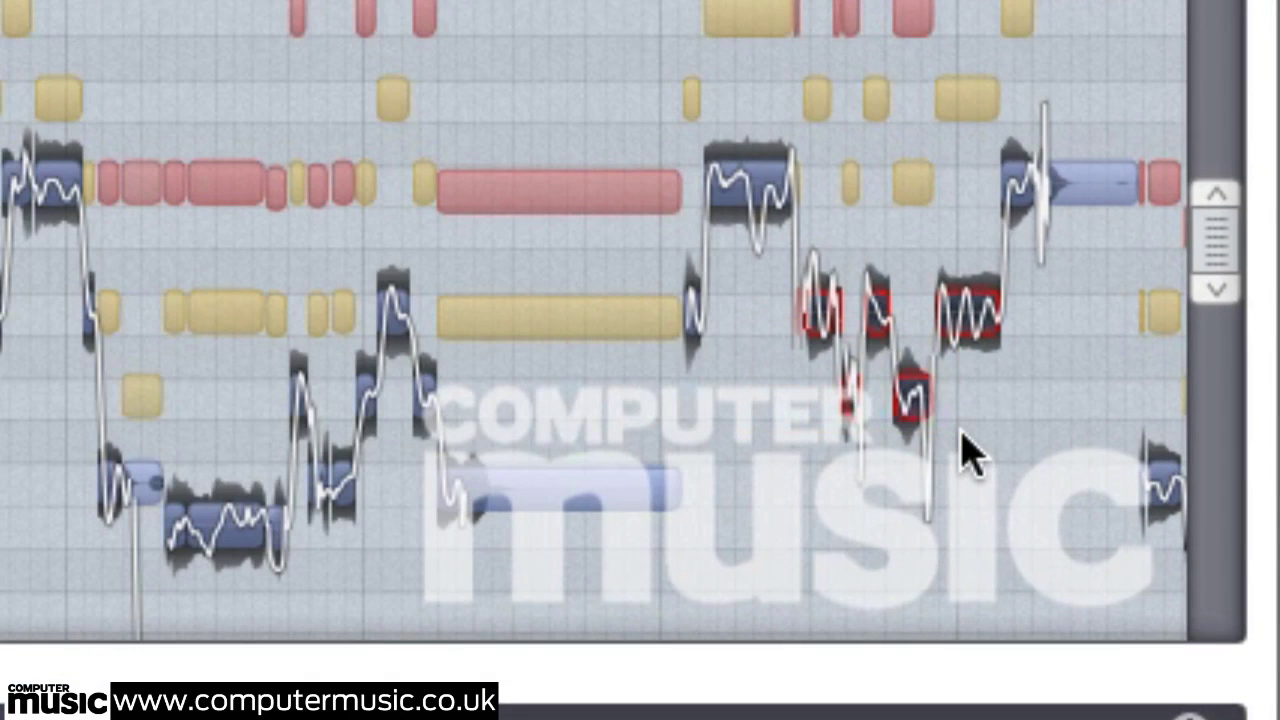
key(Delete)
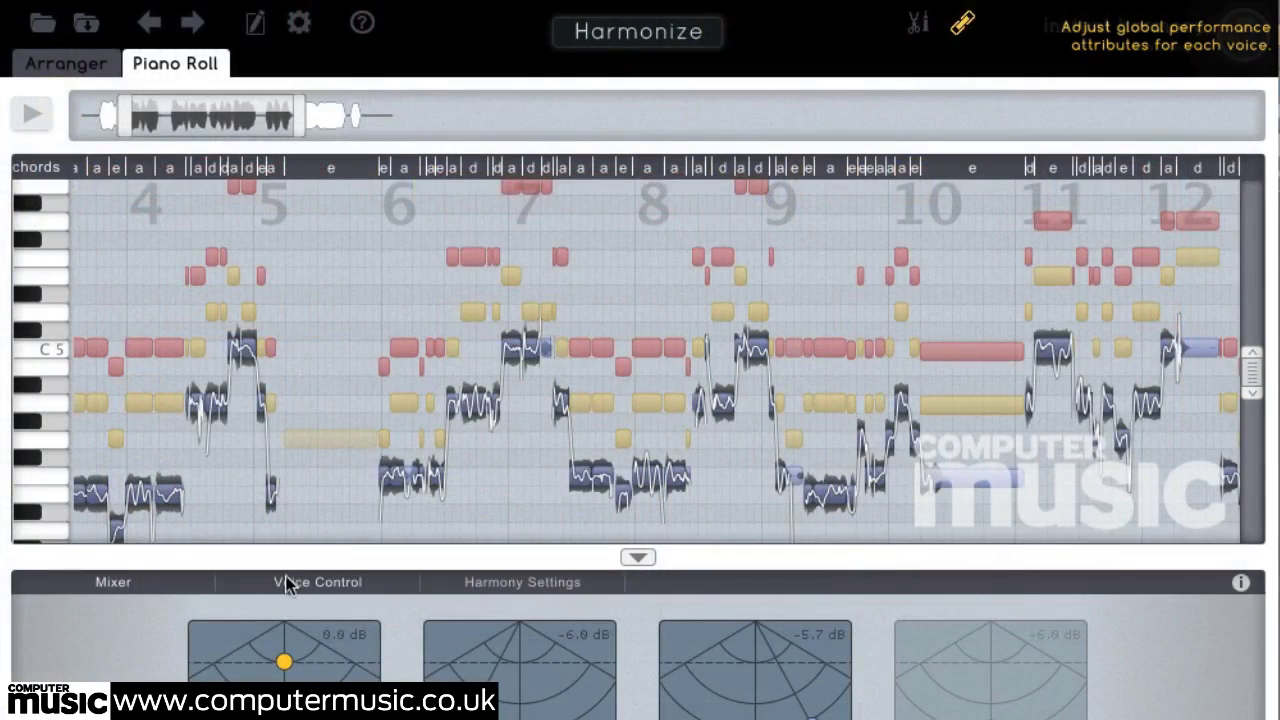
Step: Solo the red voice in the voice controls and set its Tune to 100%
click(287, 586)
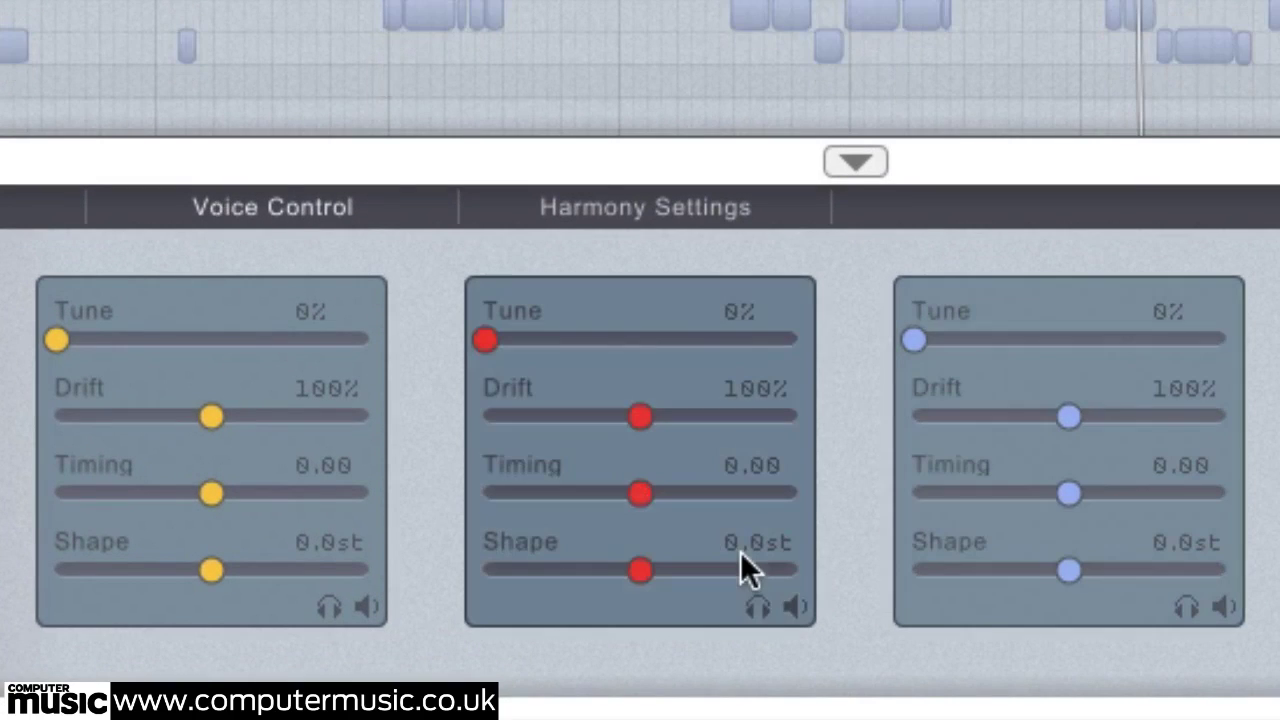
click(757, 607)
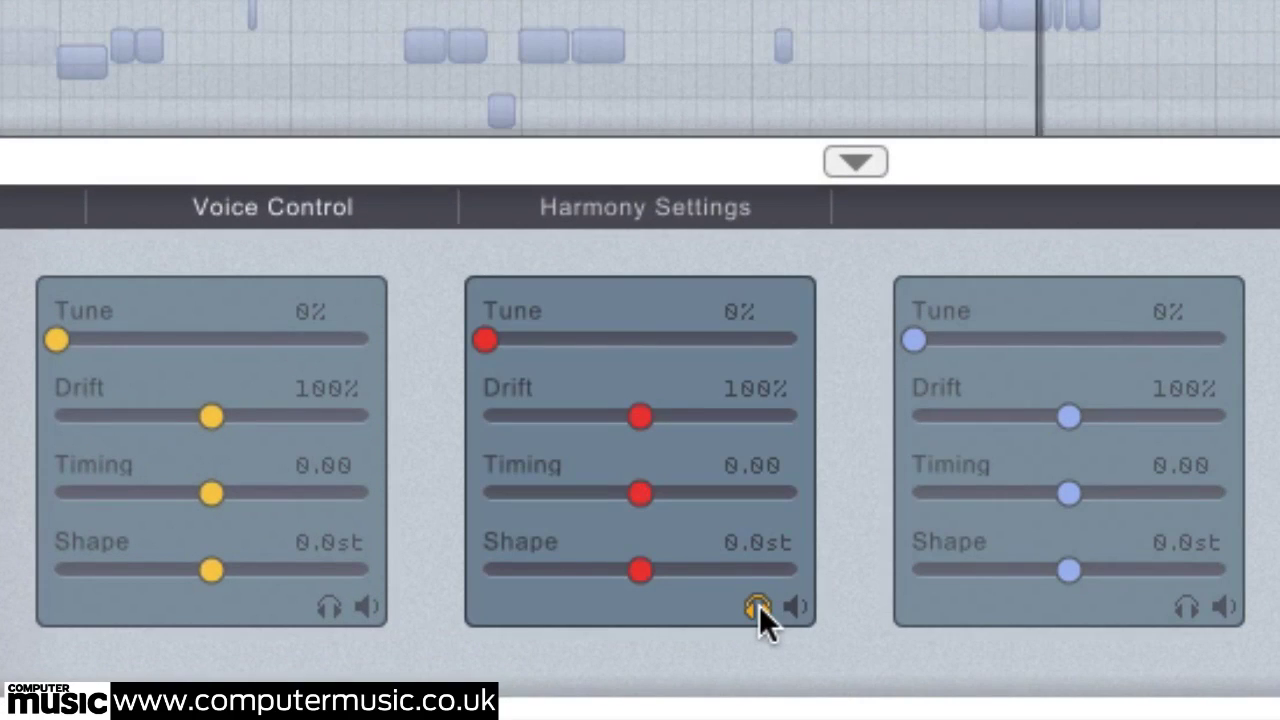
drag(489, 339, 649, 339)
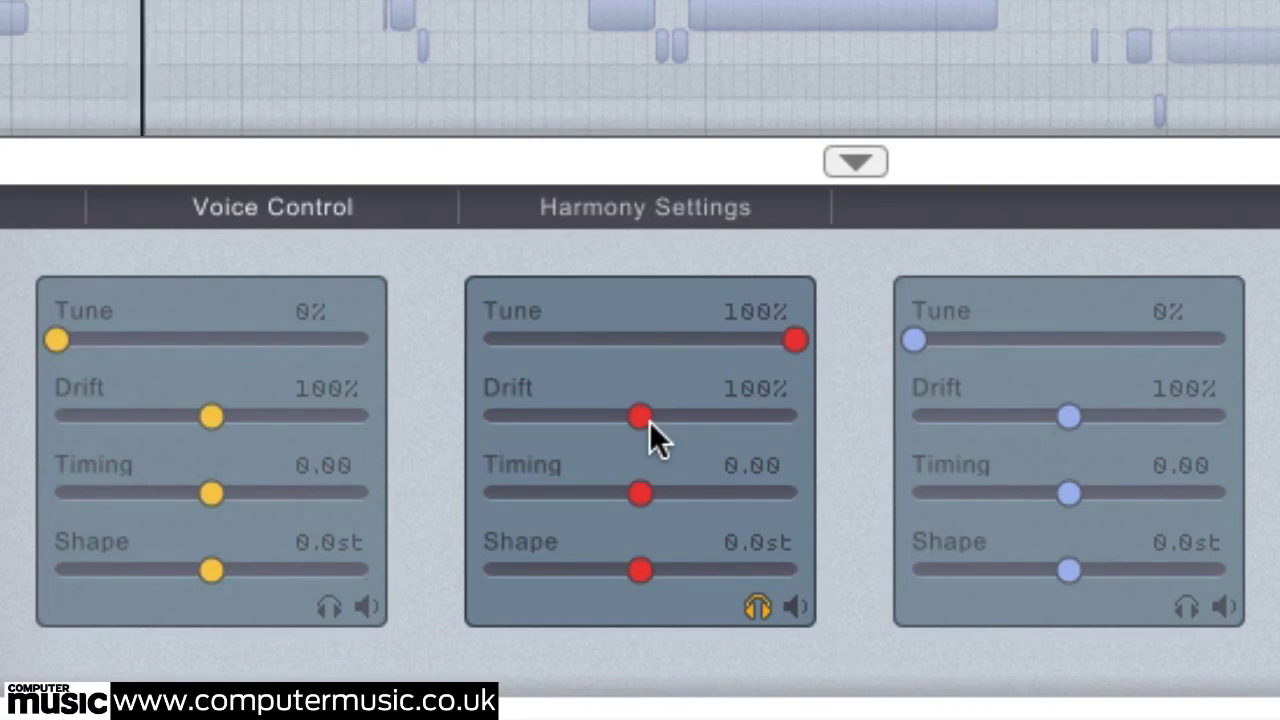
Step: Try the red voice's Drift at 0%, 148% and 193%, and settle on 108%
drag(647, 421, 565, 421)
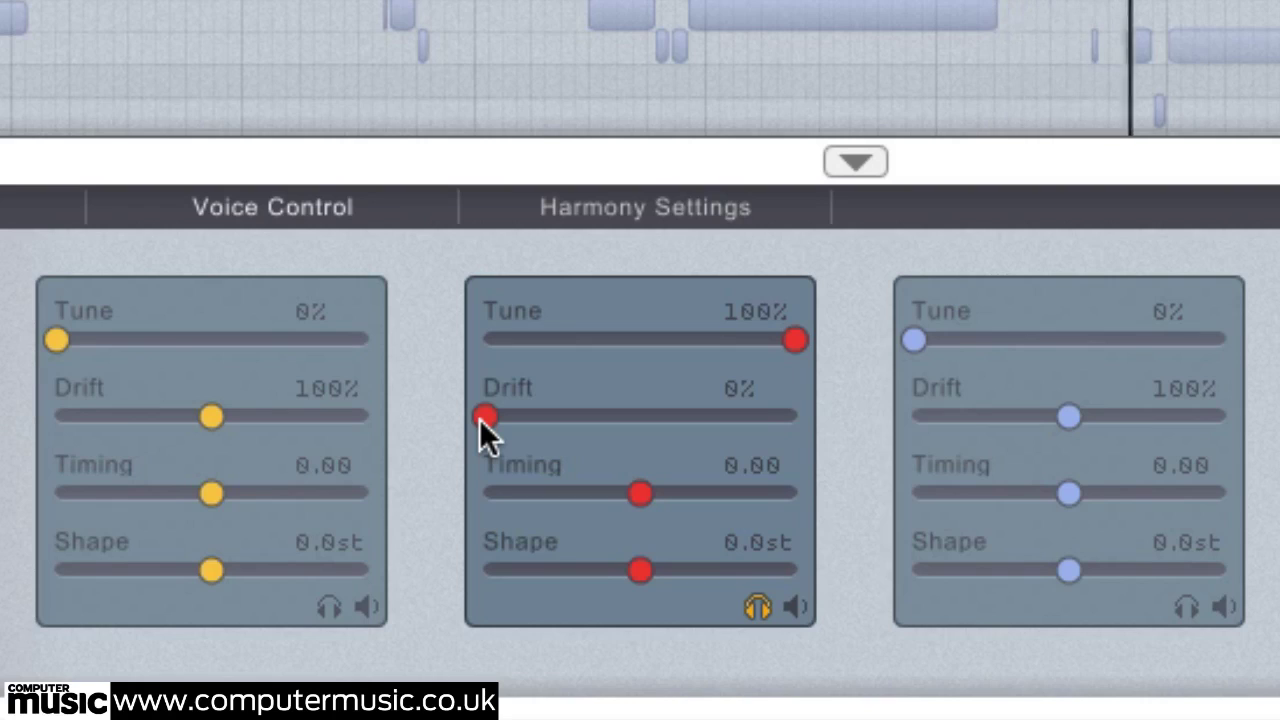
drag(479, 418, 672, 440)
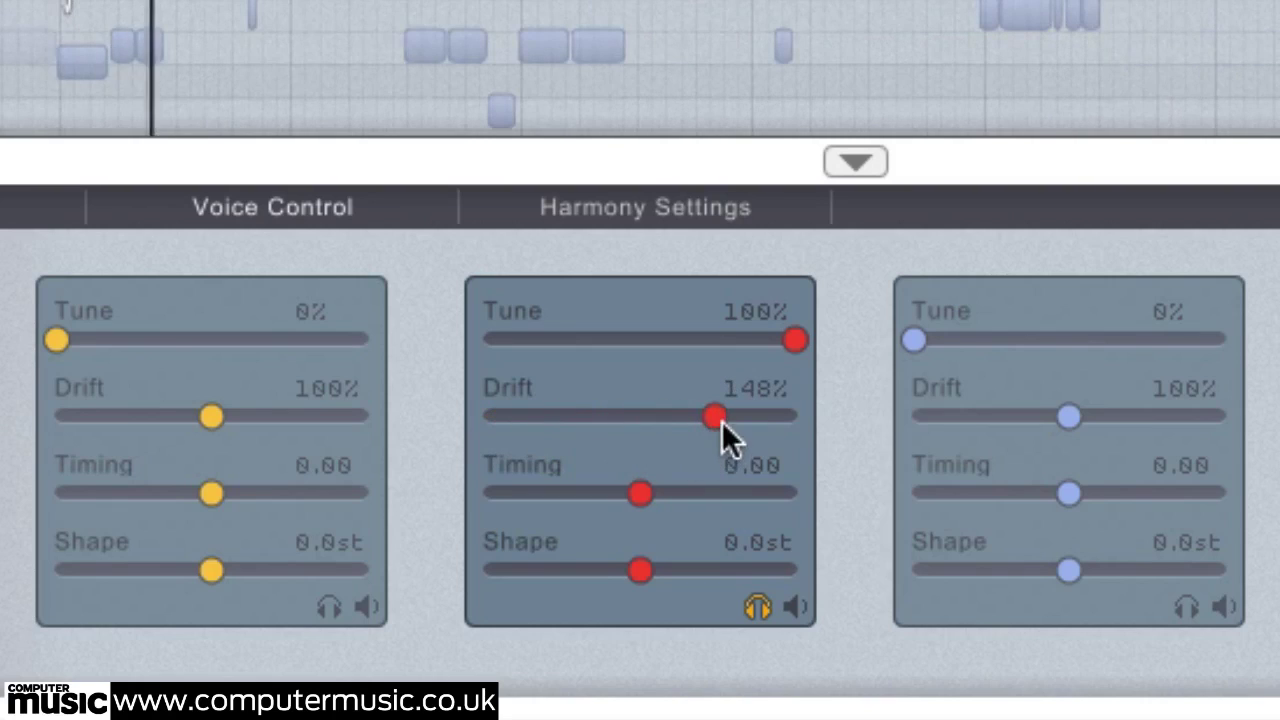
drag(715, 416, 783, 418)
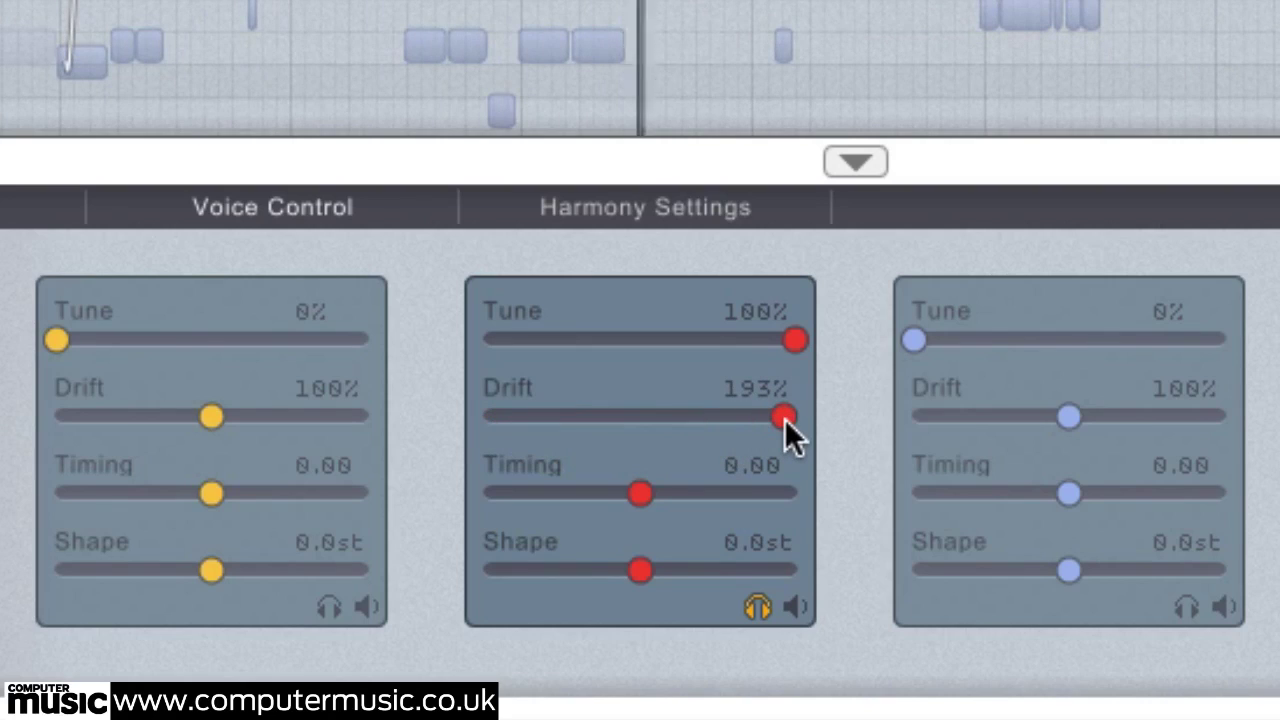
drag(783, 418, 652, 428)
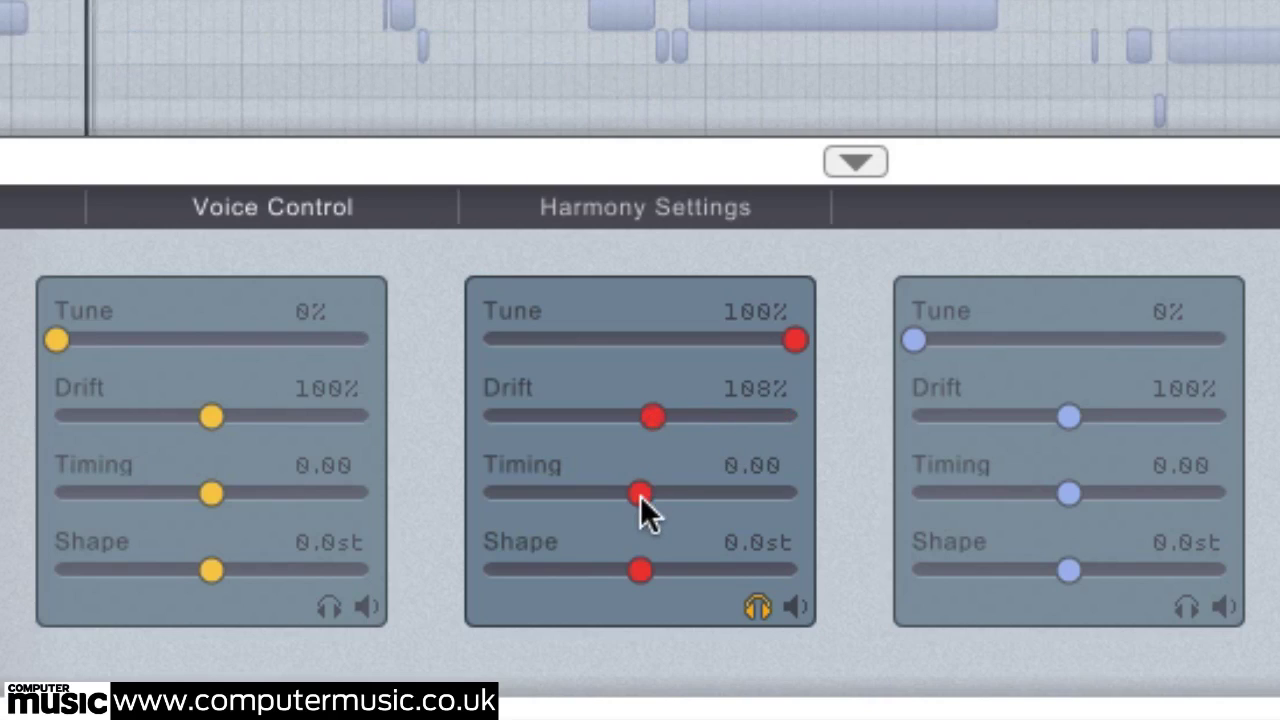
Step: Set the red voice's Shape to -2.2st, and its Timing to +0.01 after trying +0.88
drag(640, 495, 733, 498)
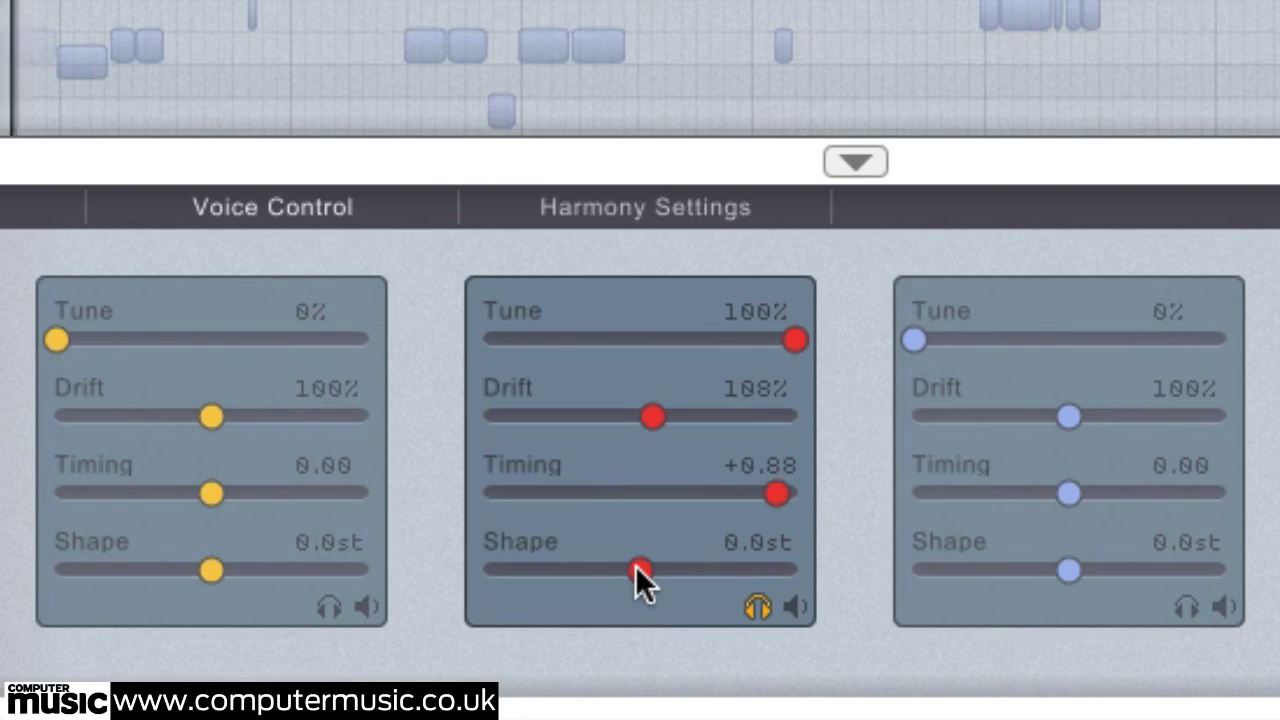
drag(635, 567, 584, 568)
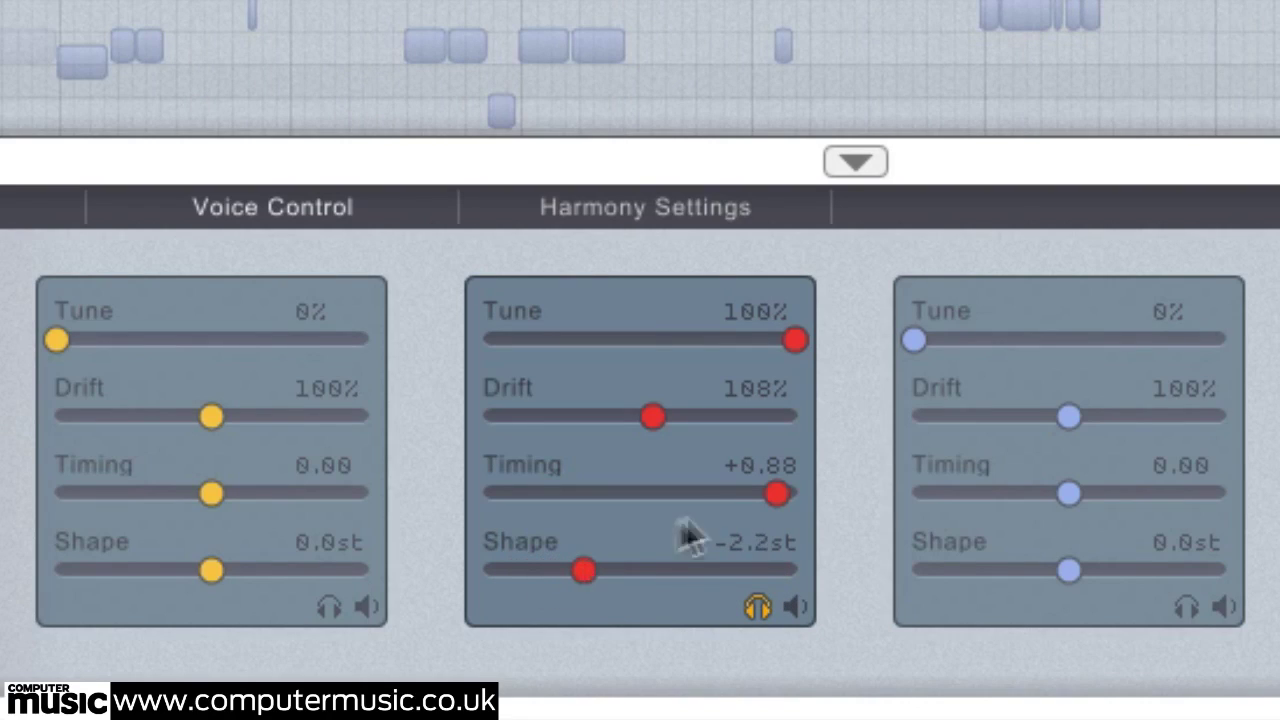
drag(787, 493, 640, 502)
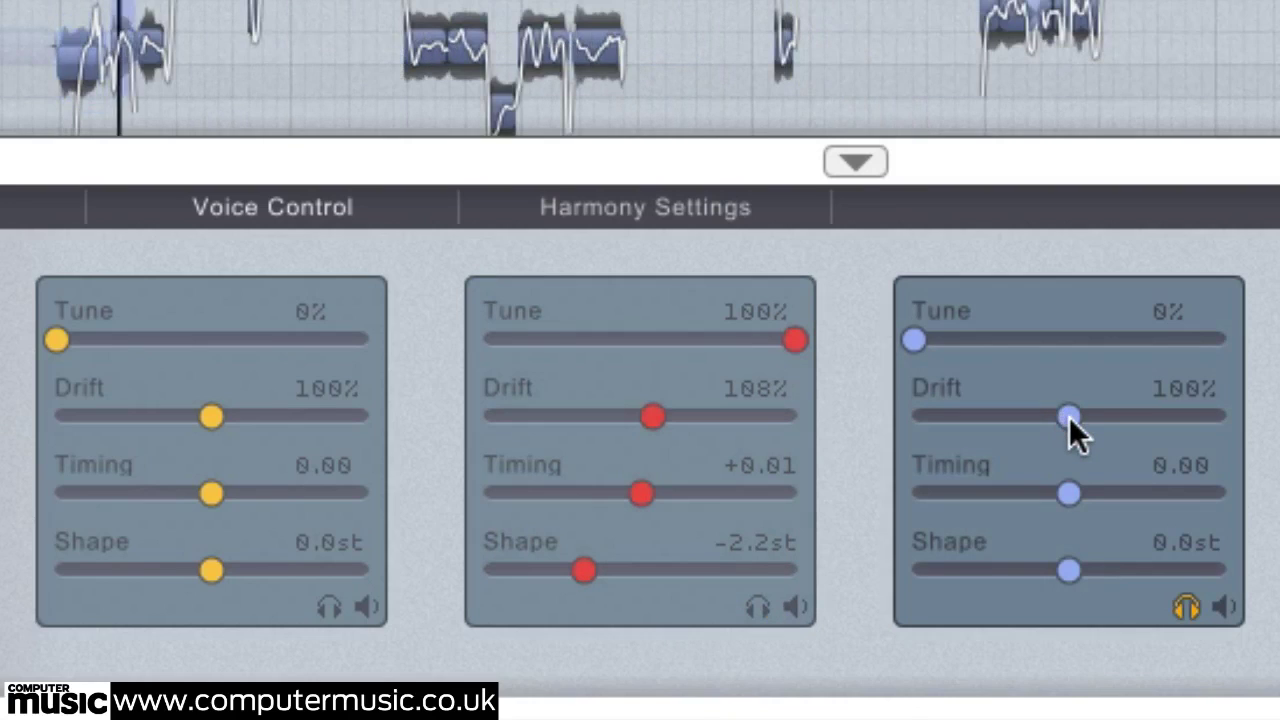
Step: Set the blue voice's Shape to -1.8st after trying -2.9st
click(1066, 570)
drag(1066, 572, 992, 579)
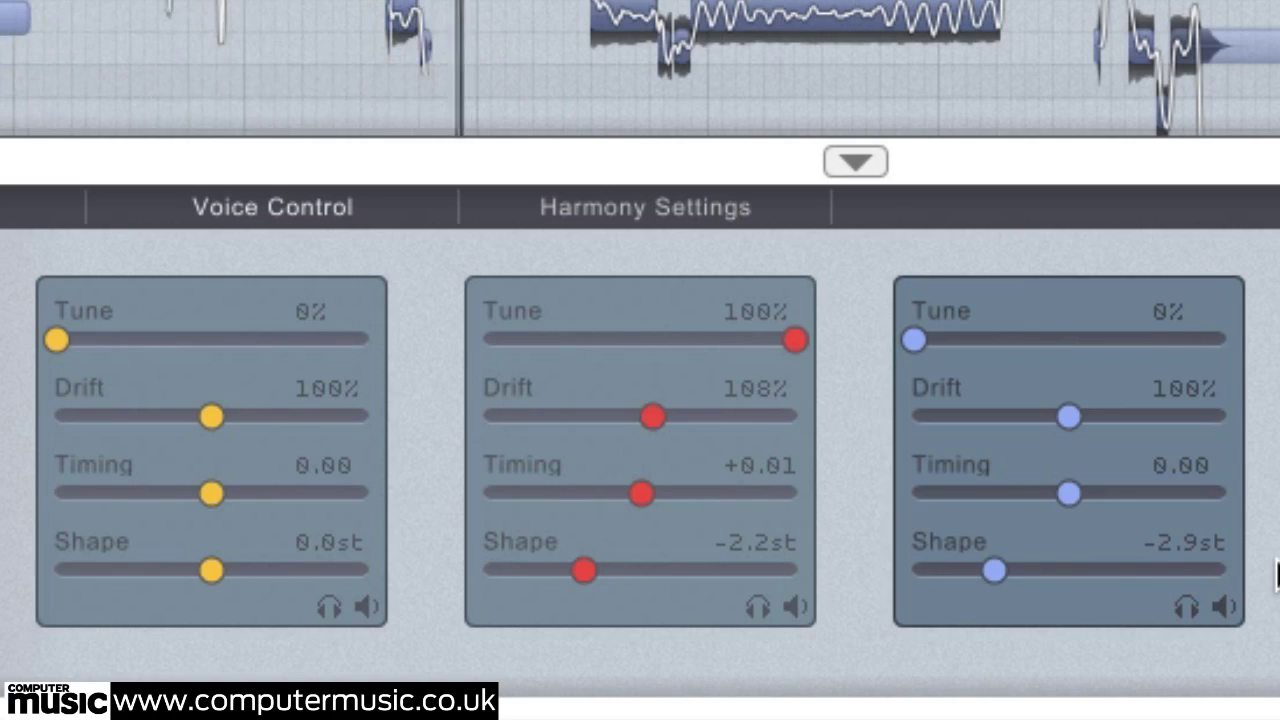
drag(992, 570, 1017, 570)
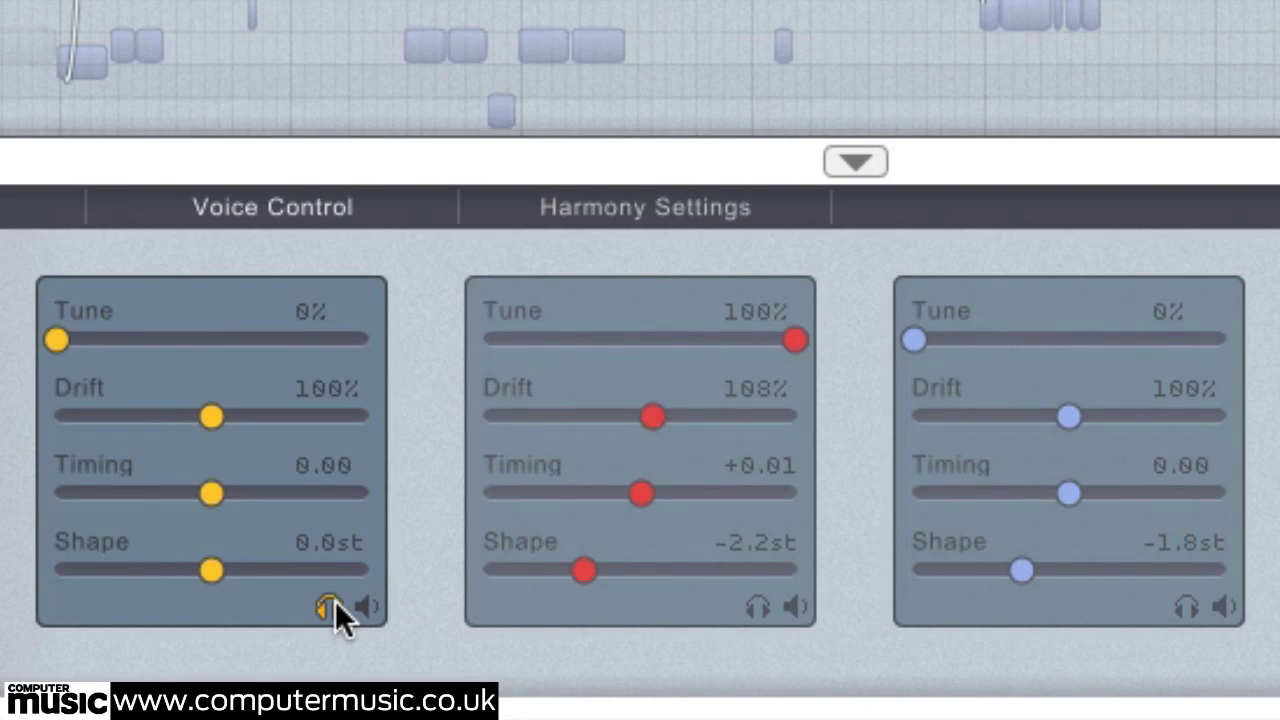
Step: Audition higher and lower Shape values on the soloed yellow voice, including -4.0st, and return it to +0.0st
drag(211, 570, 316, 585)
drag(235, 597, 114, 594)
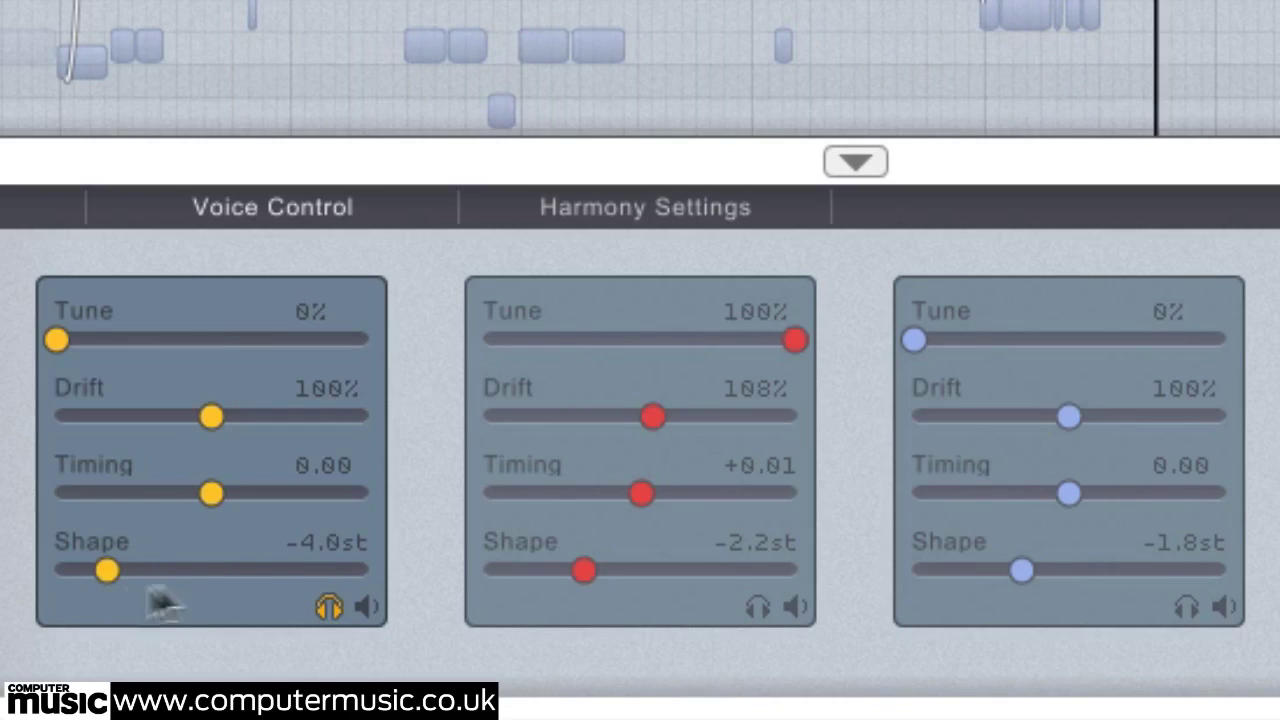
drag(288, 586, 258, 586)
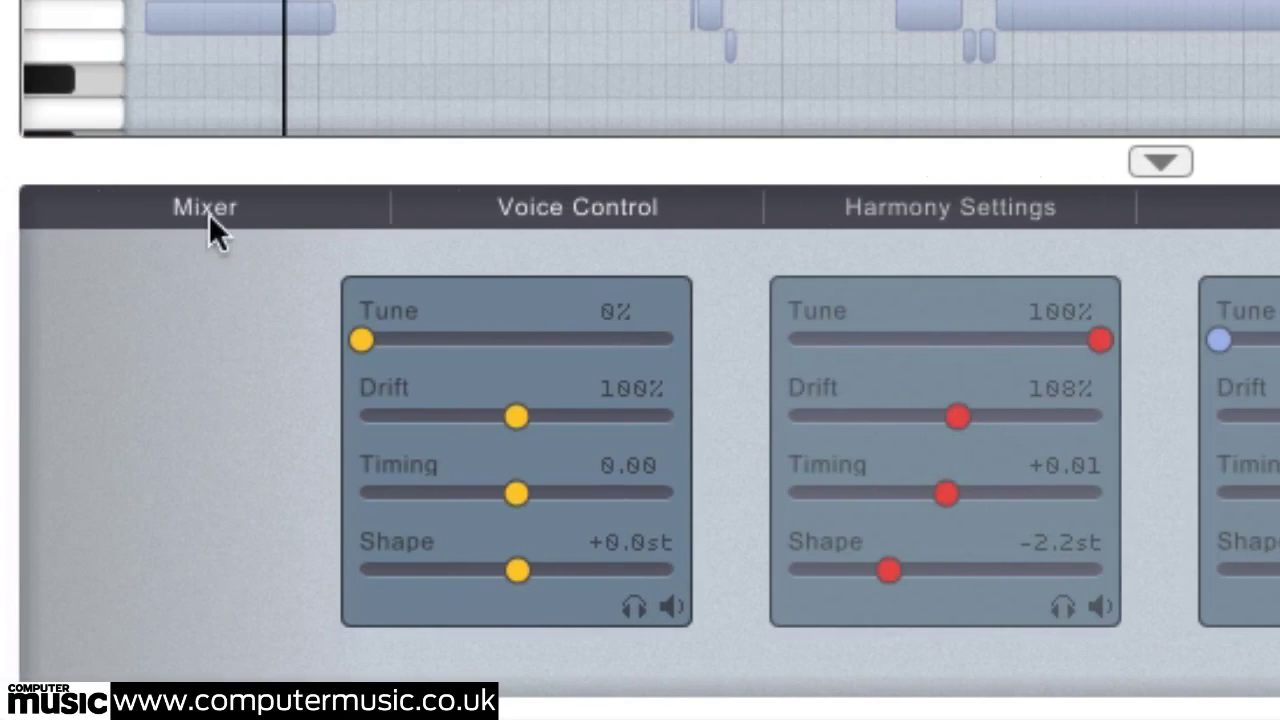
Step: Place the red voice at 100R and -4.0 dB in the mixer, and the blue voice at 8L and +0.4 dB
click(209, 214)
mouse_move(803, 466)
drag(592, 479, 797, 440)
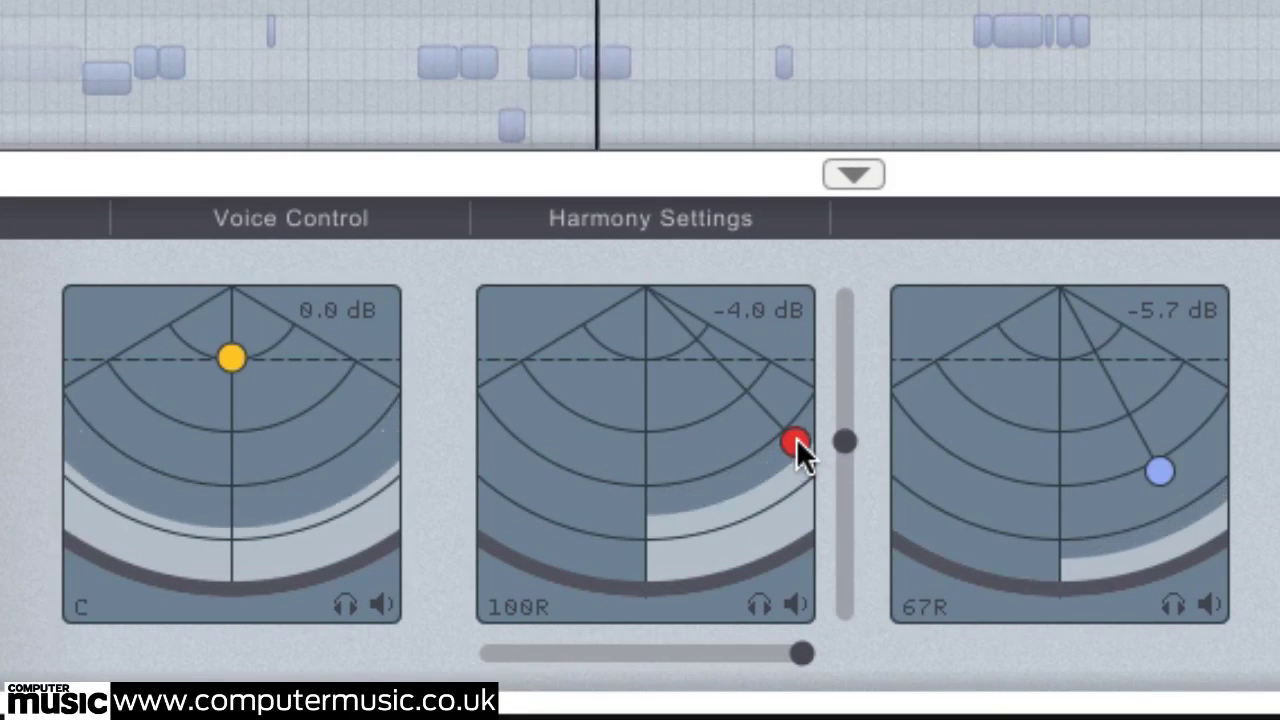
mouse_move(1145, 482)
drag(1167, 471, 1046, 343)
Step: Set the red voice's pan to 65L and its level to -3.4 dB, after trying 5L at -7.3 dB
mouse_move(775, 515)
drag(794, 442, 638, 494)
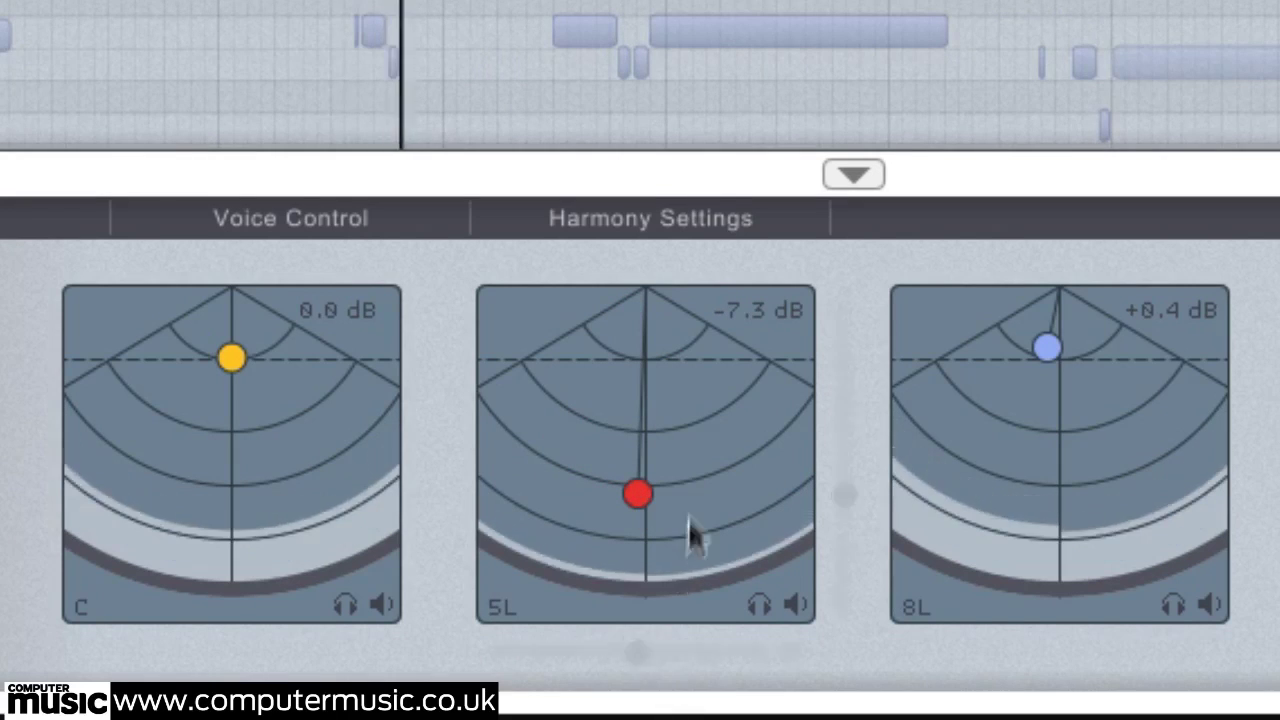
mouse_move(652, 573)
drag(640, 655, 542, 638)
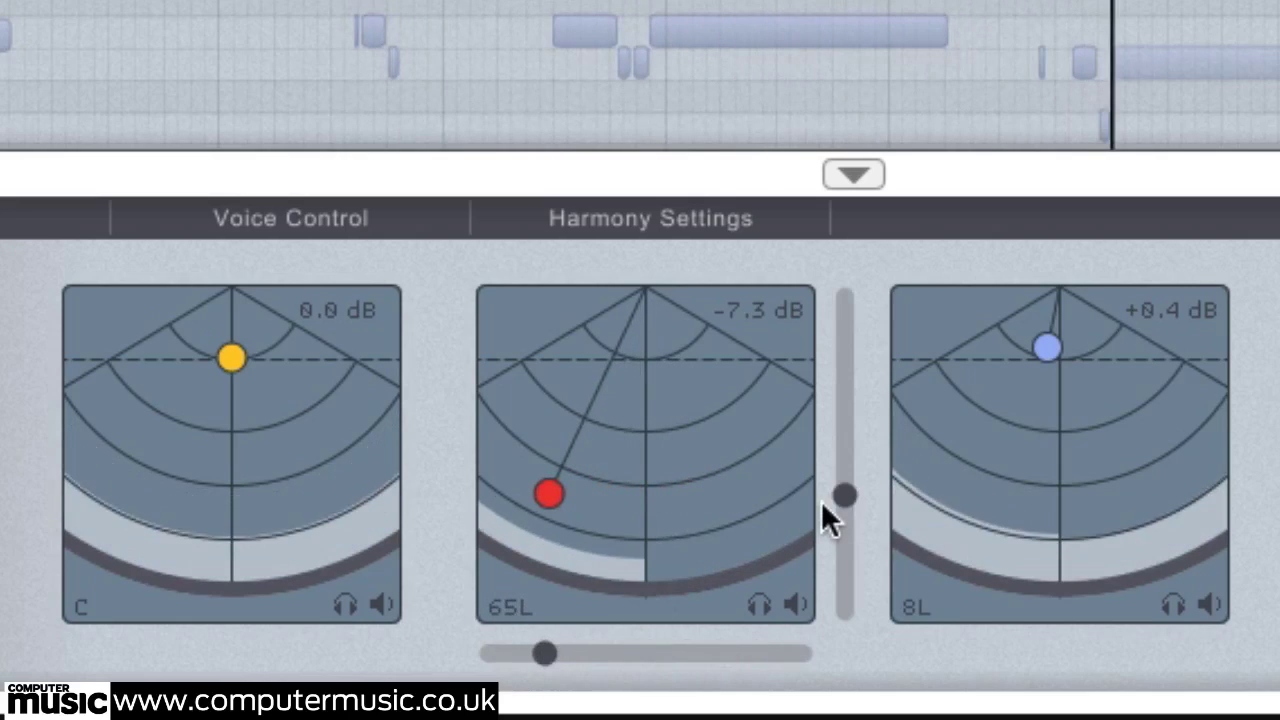
drag(846, 493, 877, 428)
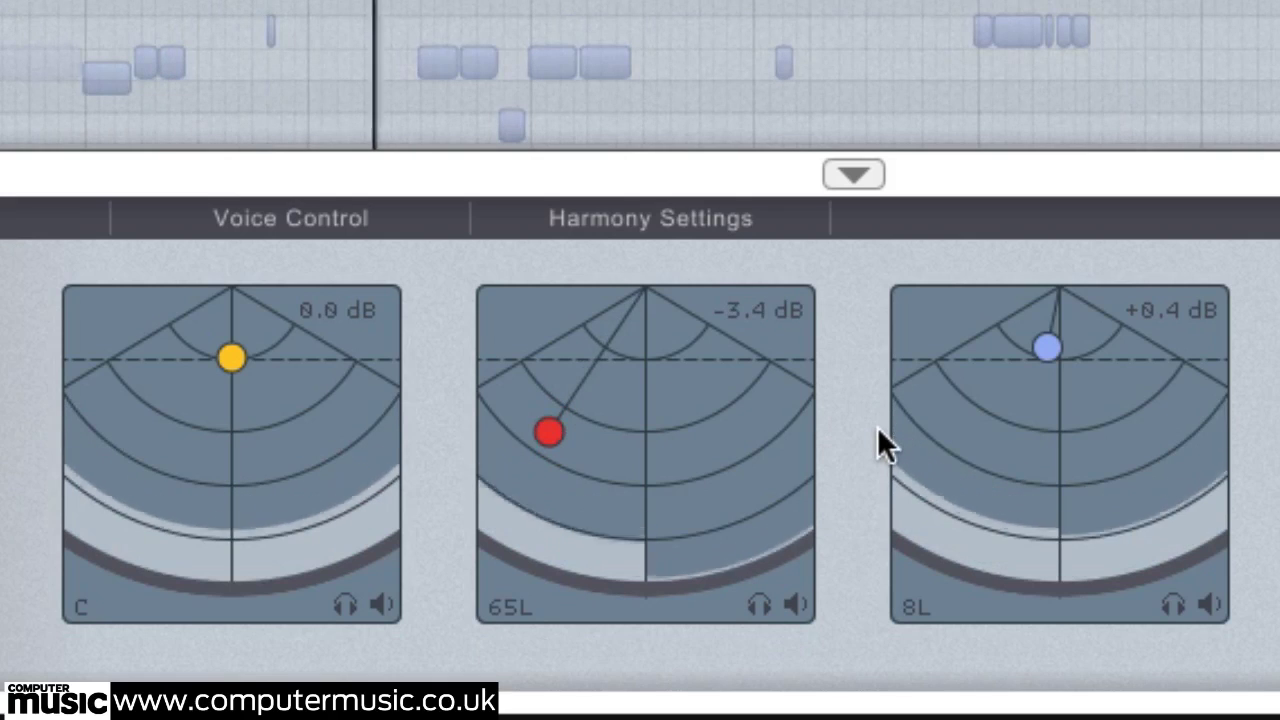
Step: Set the red voice's level to -3.8 dB and its pan to 60L in the mixer
mouse_move(838, 458)
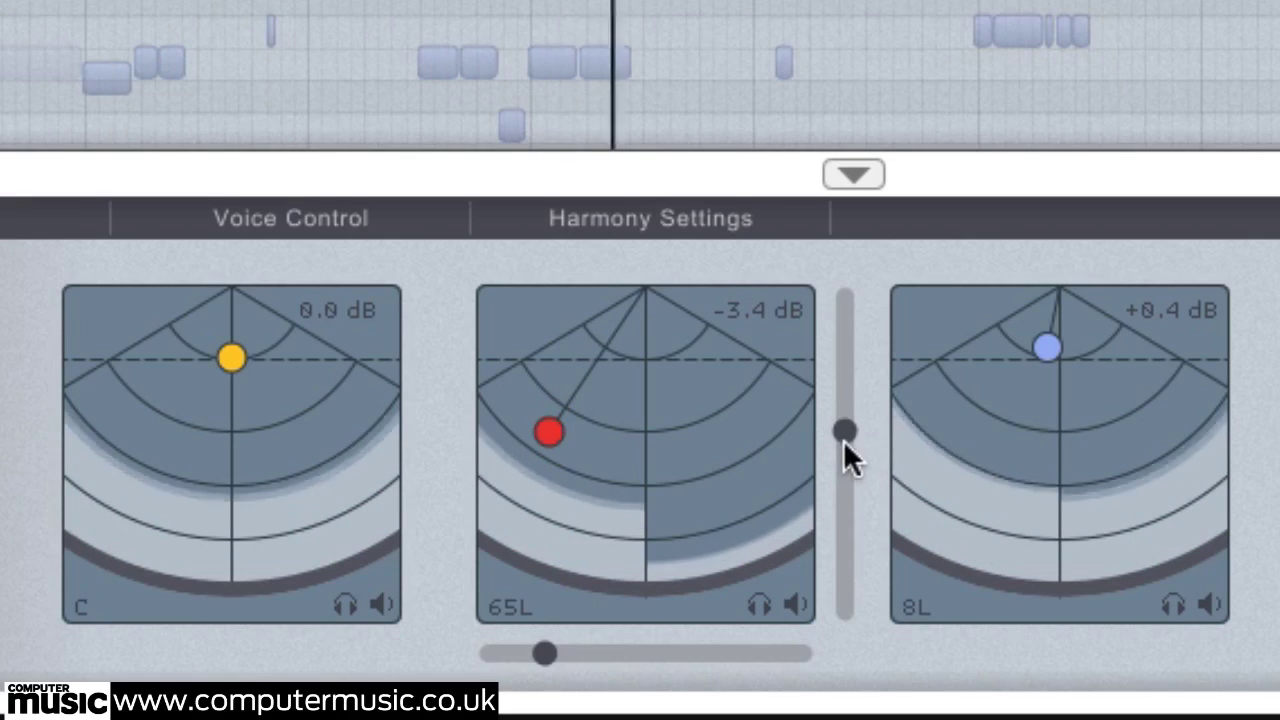
drag(843, 431, 843, 437)
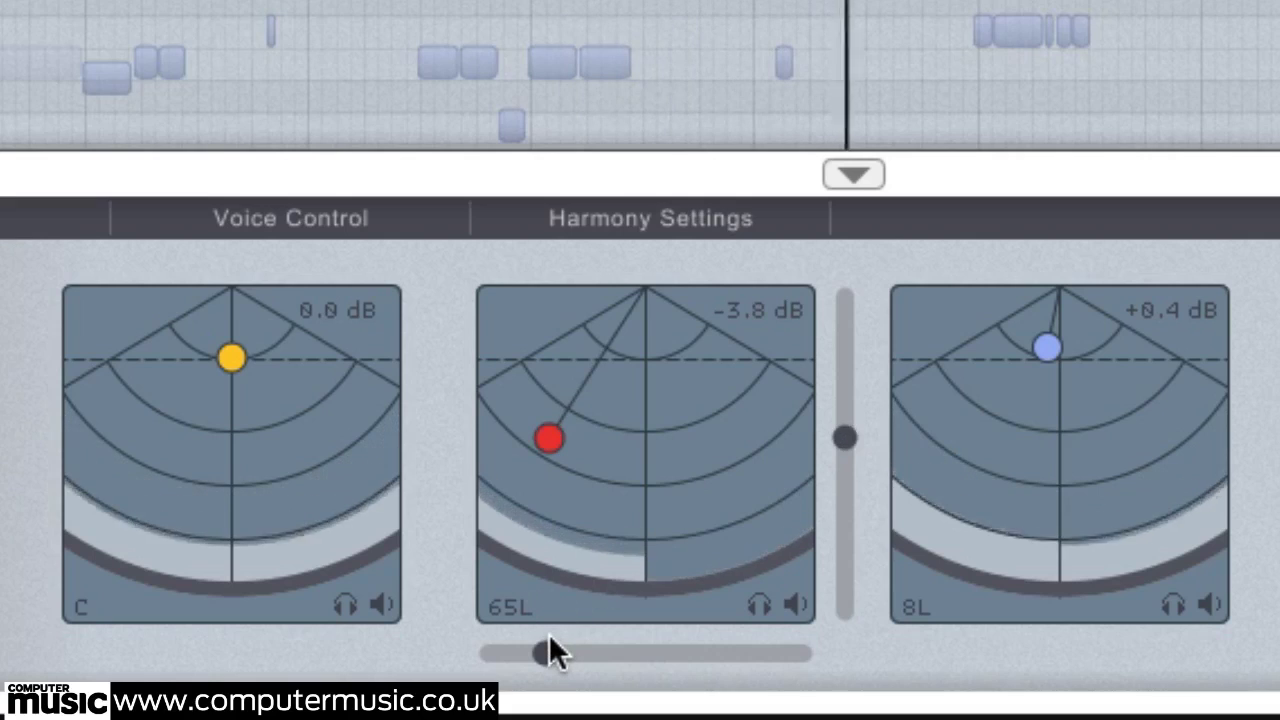
drag(546, 651, 552, 651)
Step: Place the blue voice at 59R and -3.5 dB in the mixer, after trying 11L at +0.3 dB
mouse_move(1183, 483)
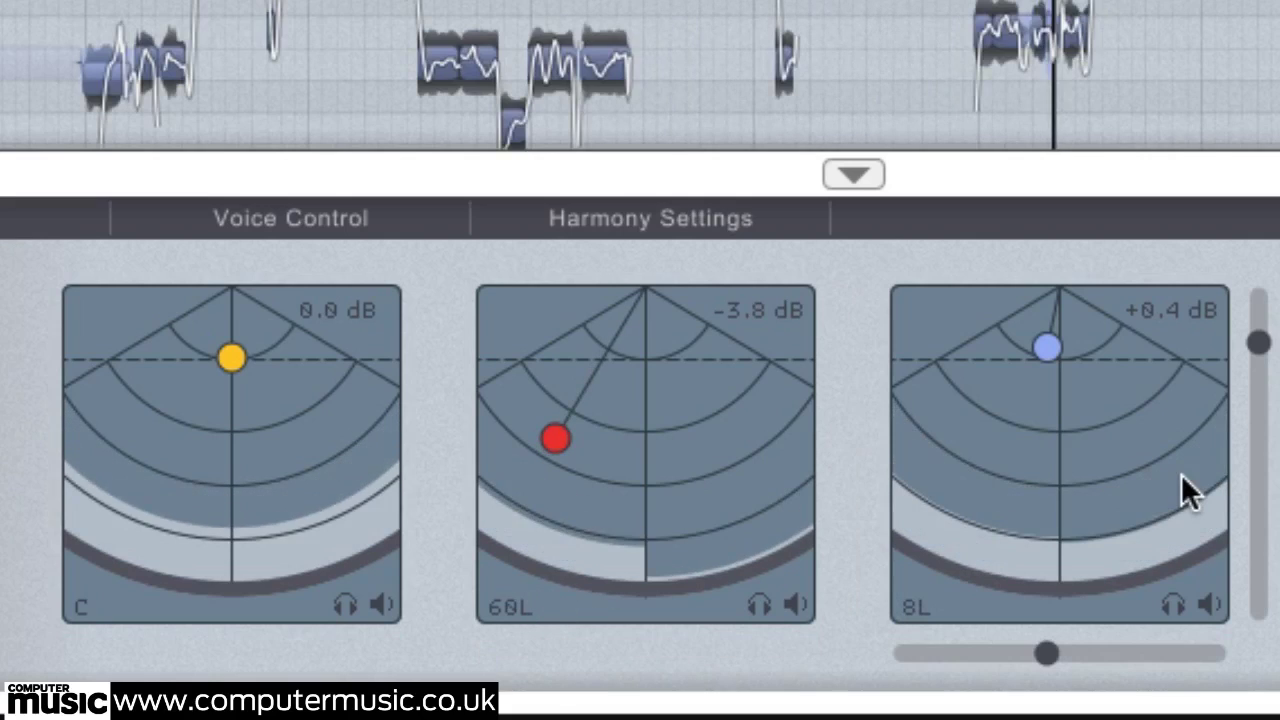
drag(1047, 653, 1041, 653)
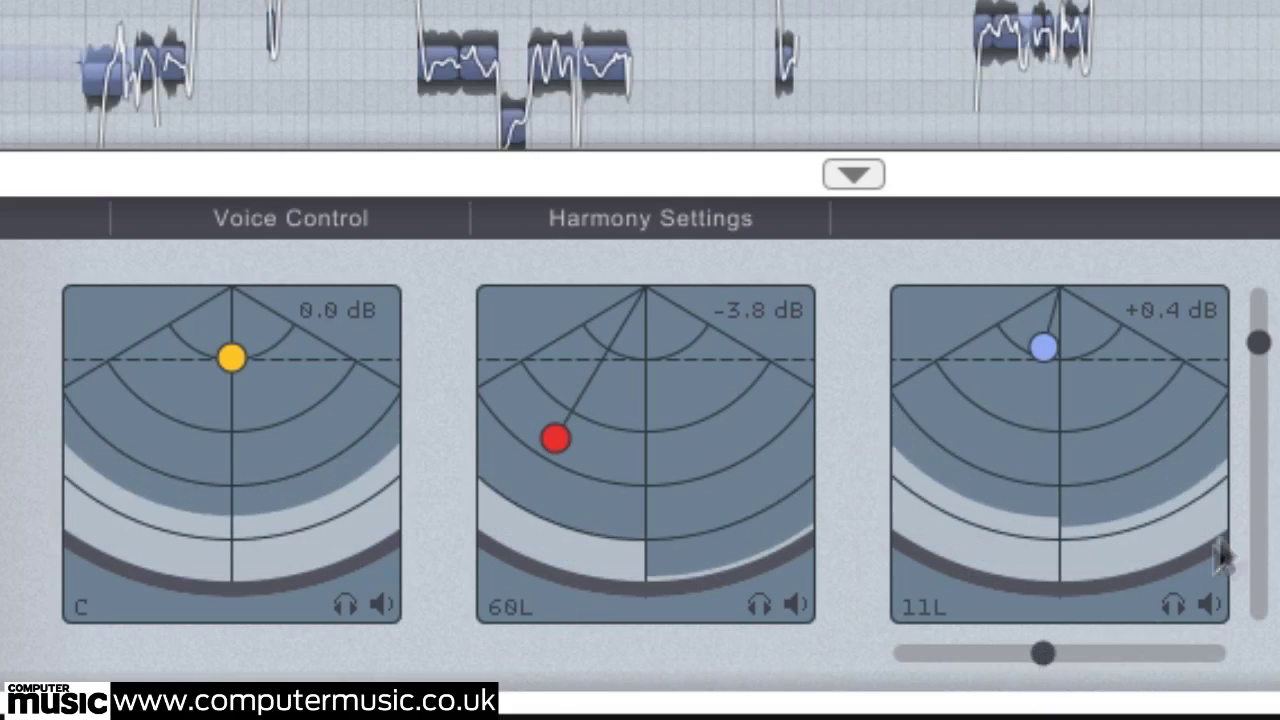
drag(1258, 340, 1259, 354)
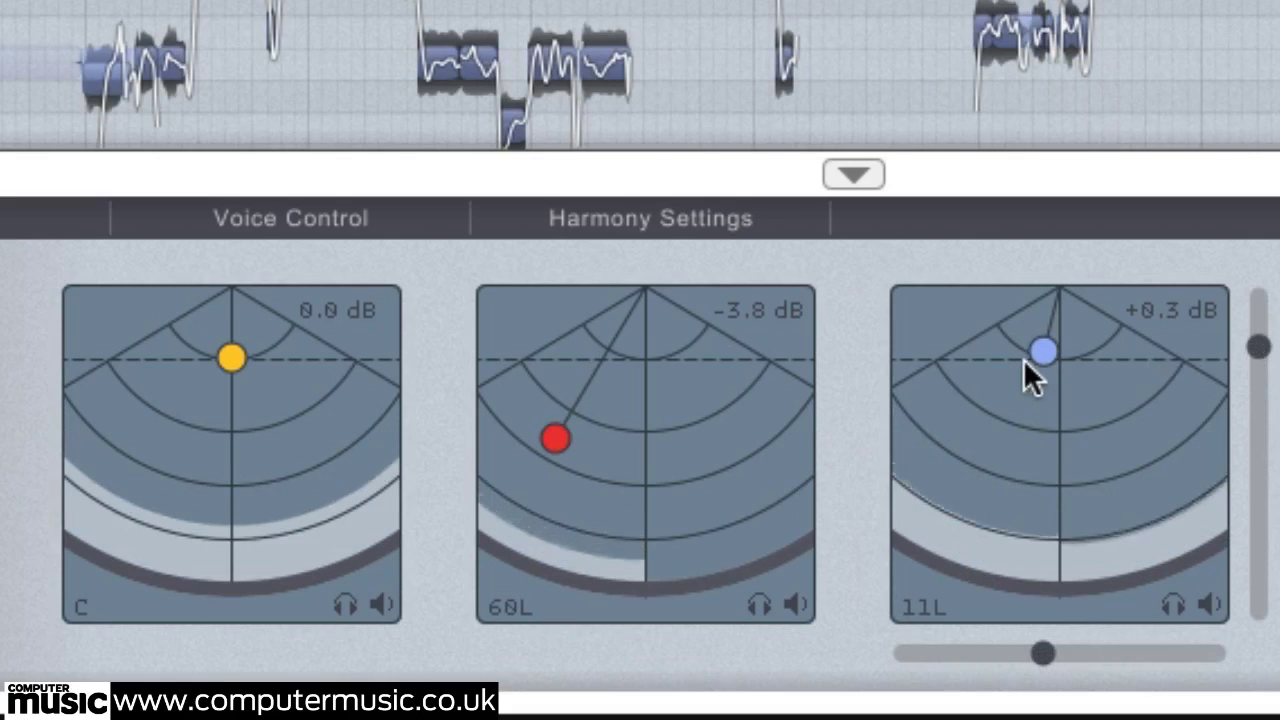
drag(1036, 352, 1150, 432)
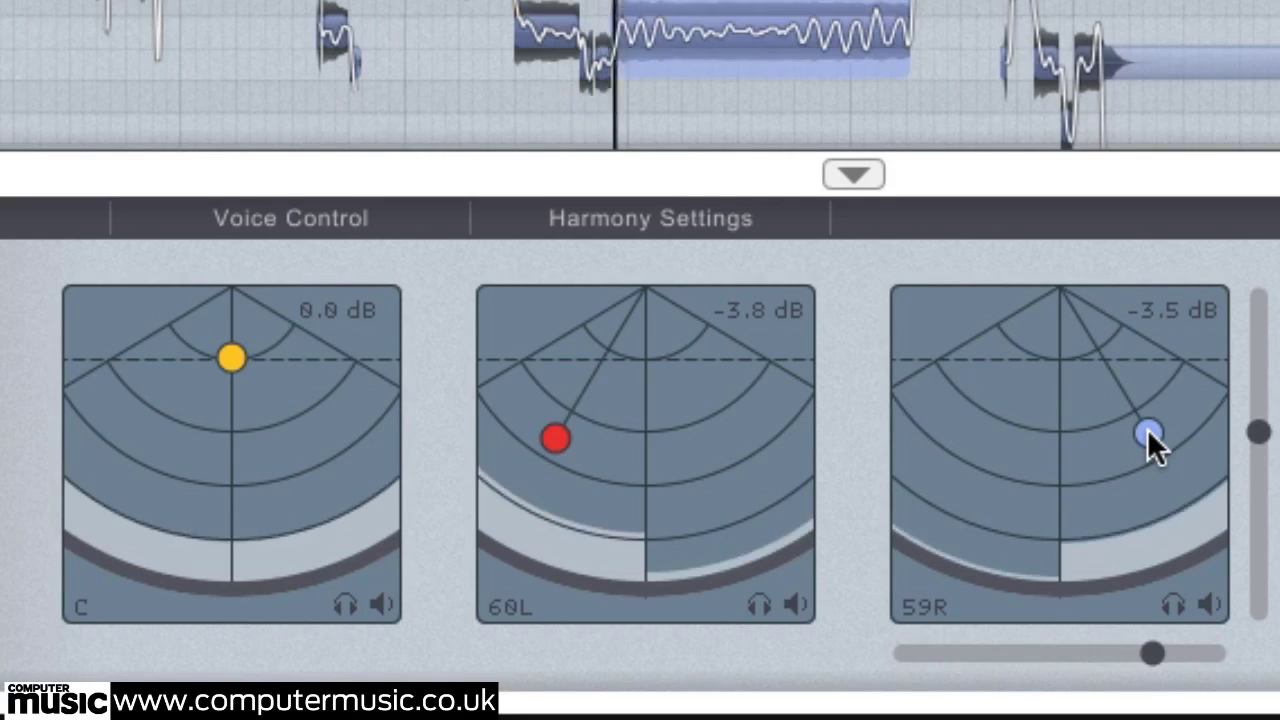
Step: Try soloing and muting the red voice, restoring it each time, and try soloing the blue voice
mouse_move(810, 632)
click(752, 607)
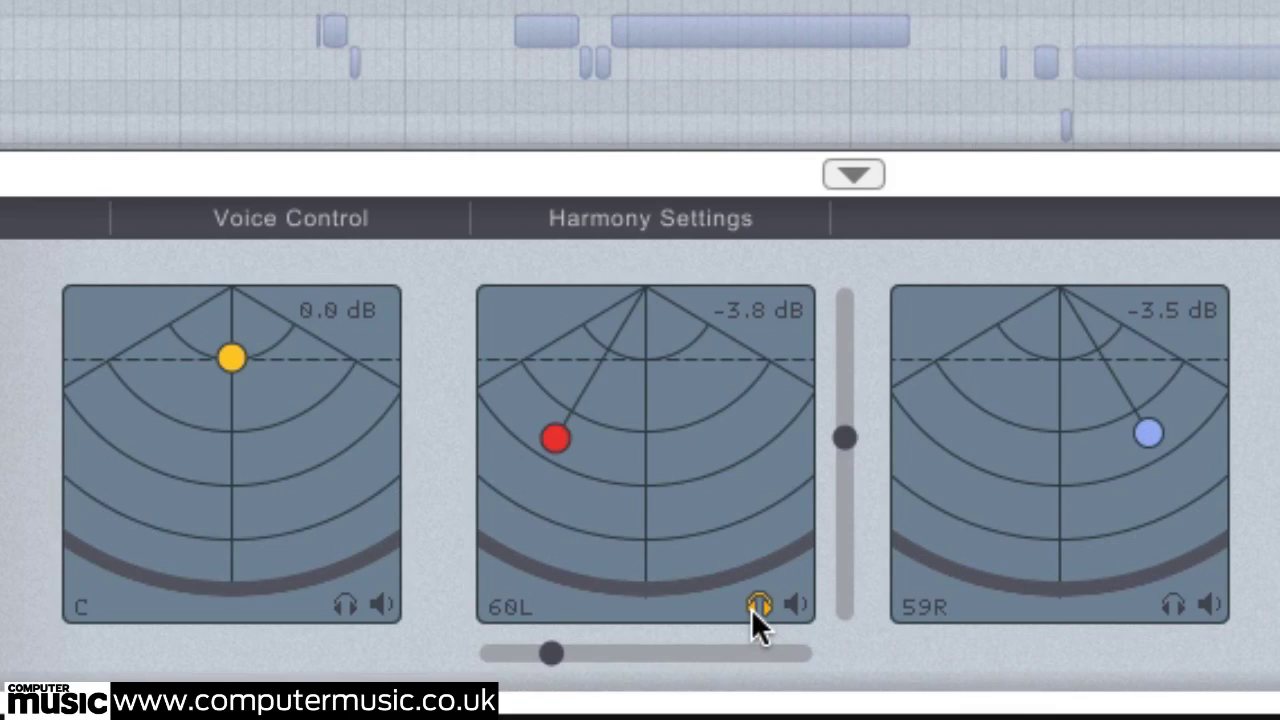
click(810, 604)
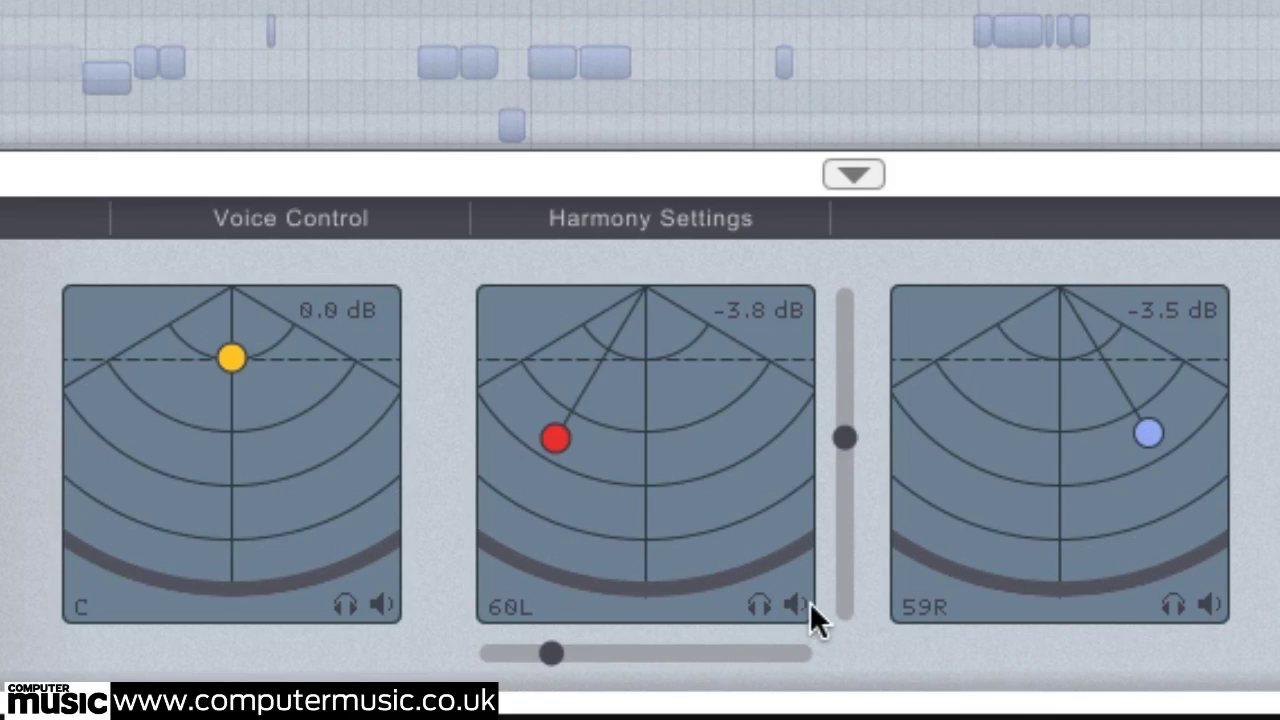
click(794, 604)
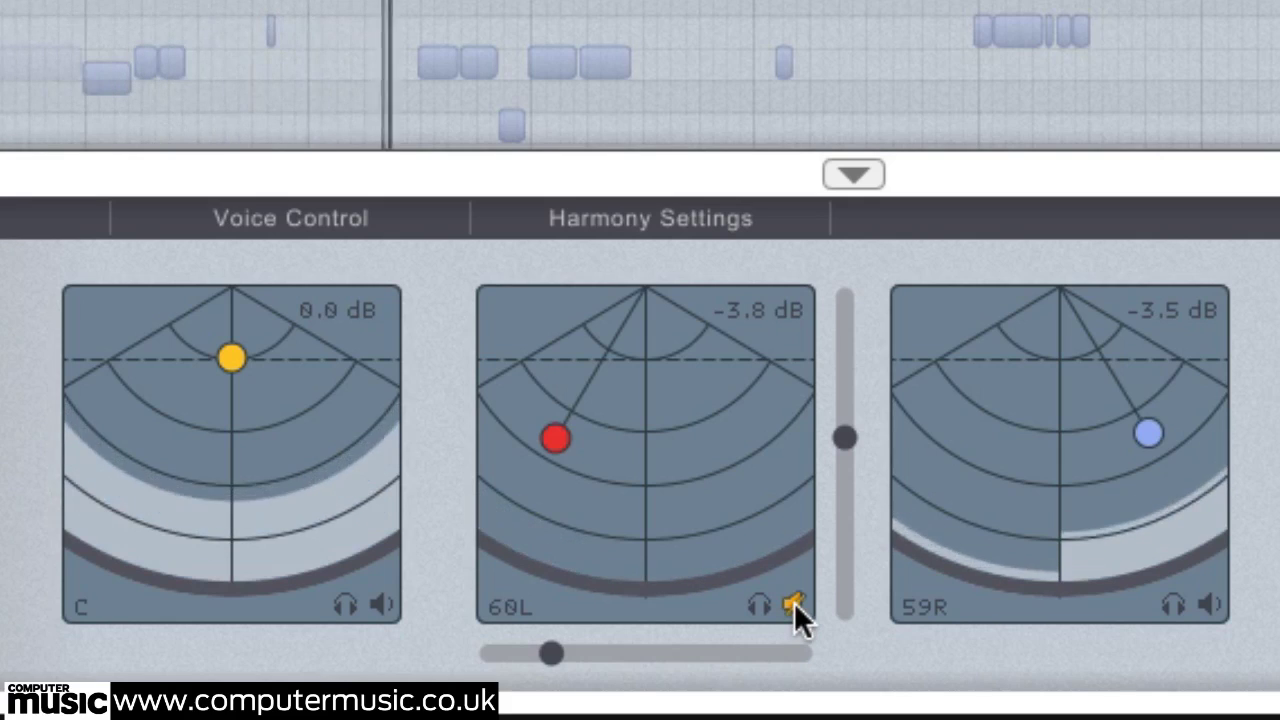
click(794, 602)
click(1173, 605)
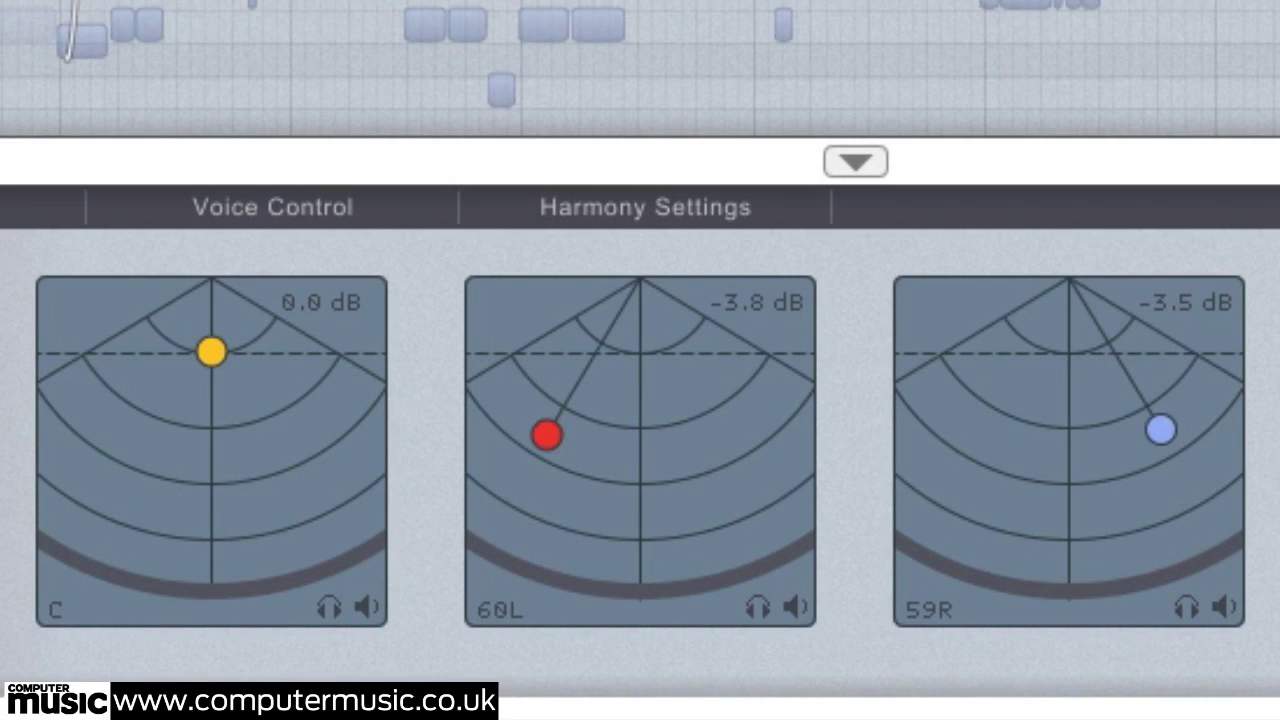
Step: Bounce the soloed yellow voice offline as a 24-bit, 44100 Wave file named Trust In You Vox Melody in the Bounces folder
mouse_move(232, 378)
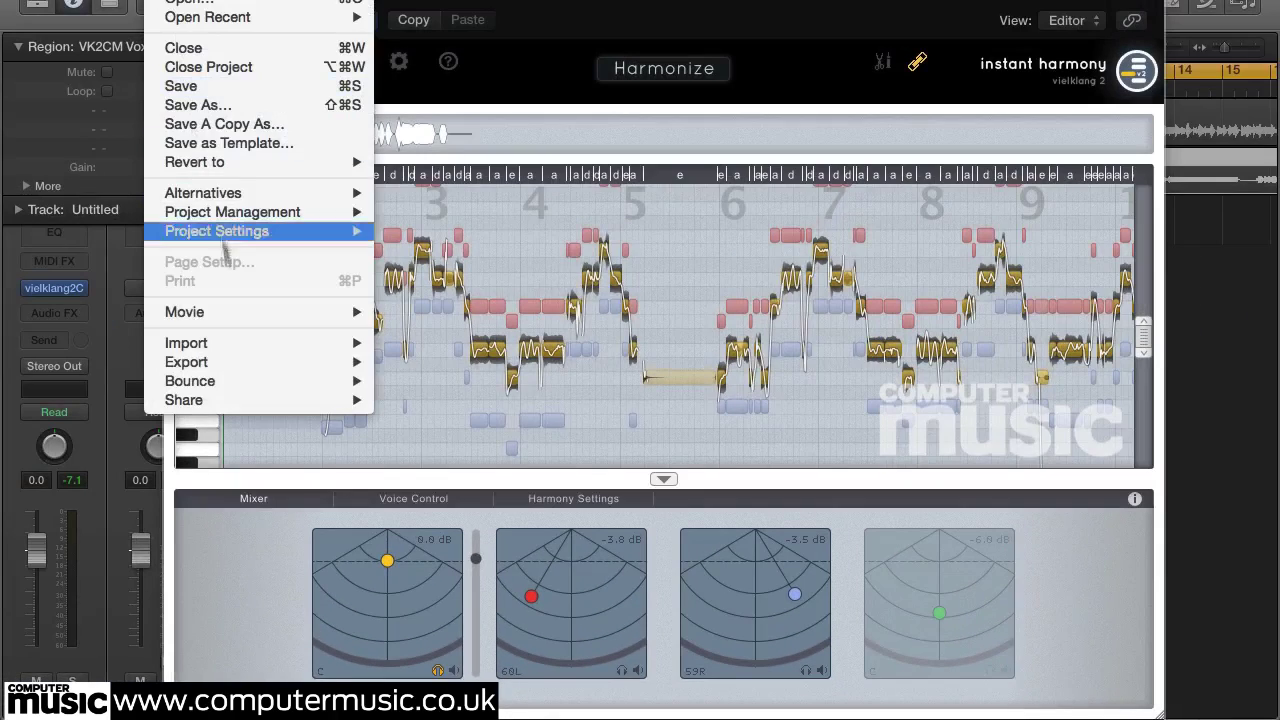
mouse_move(230, 388)
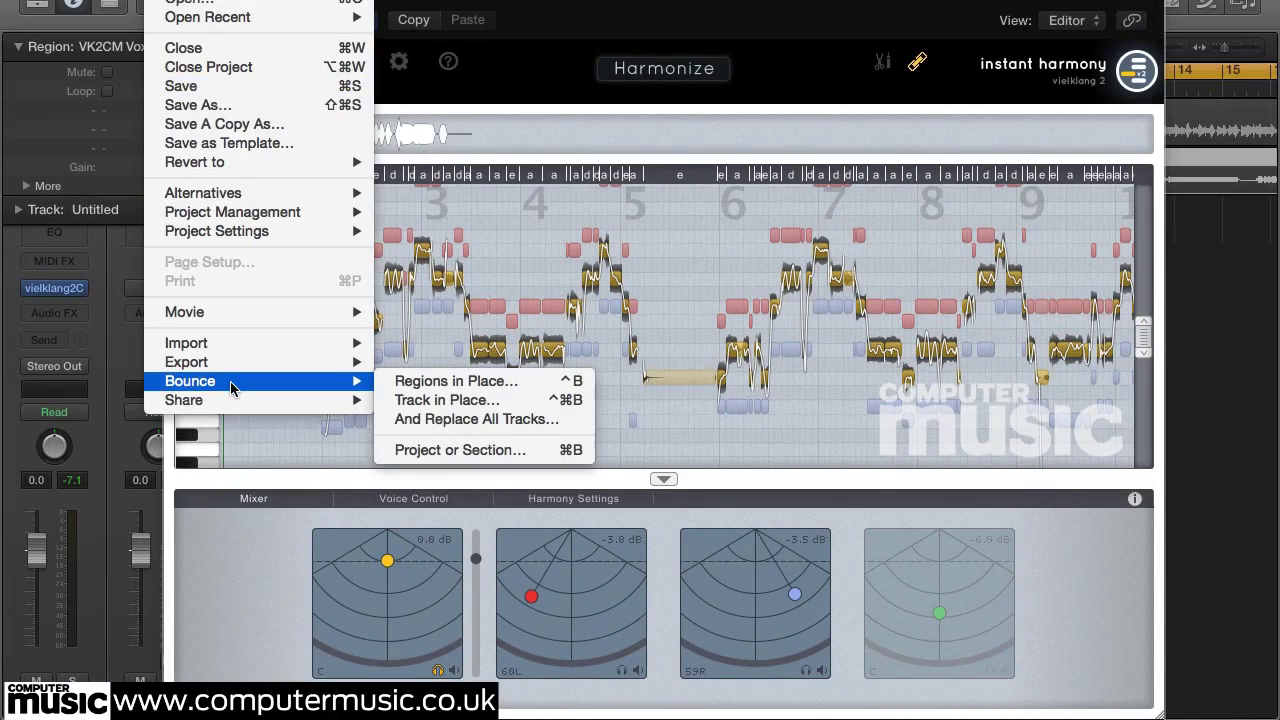
click(400, 450)
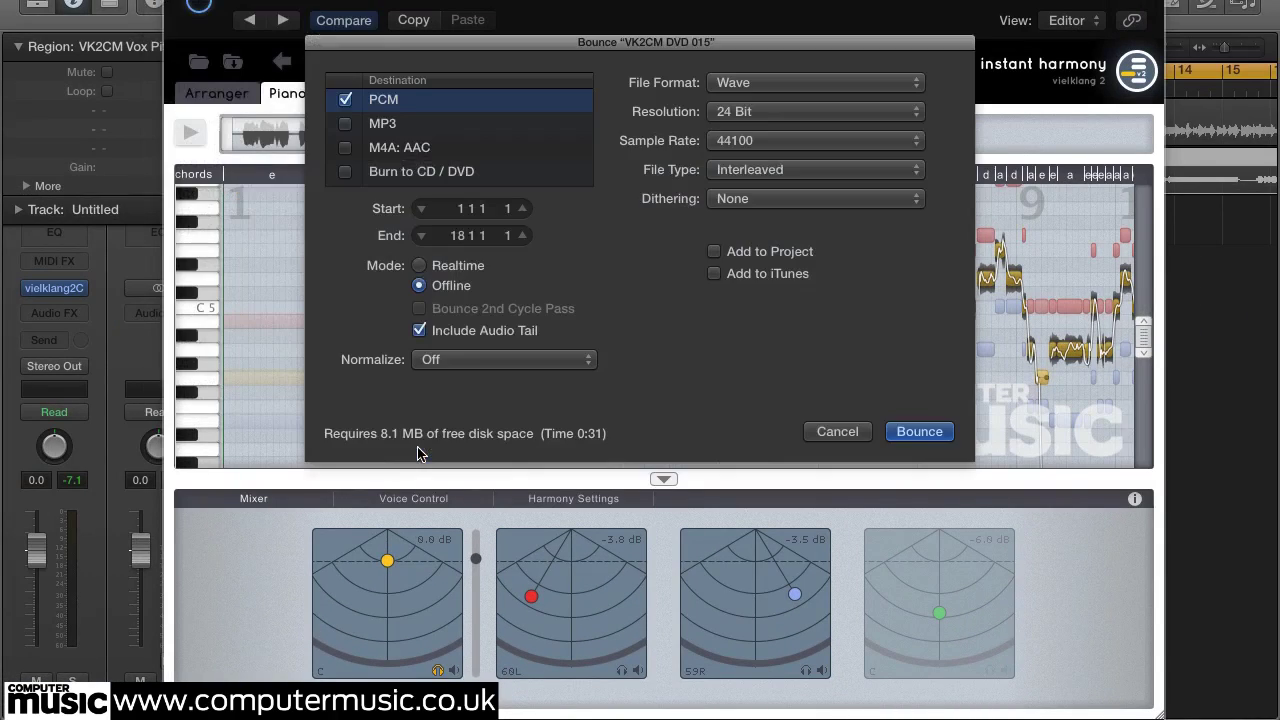
click(919, 432)
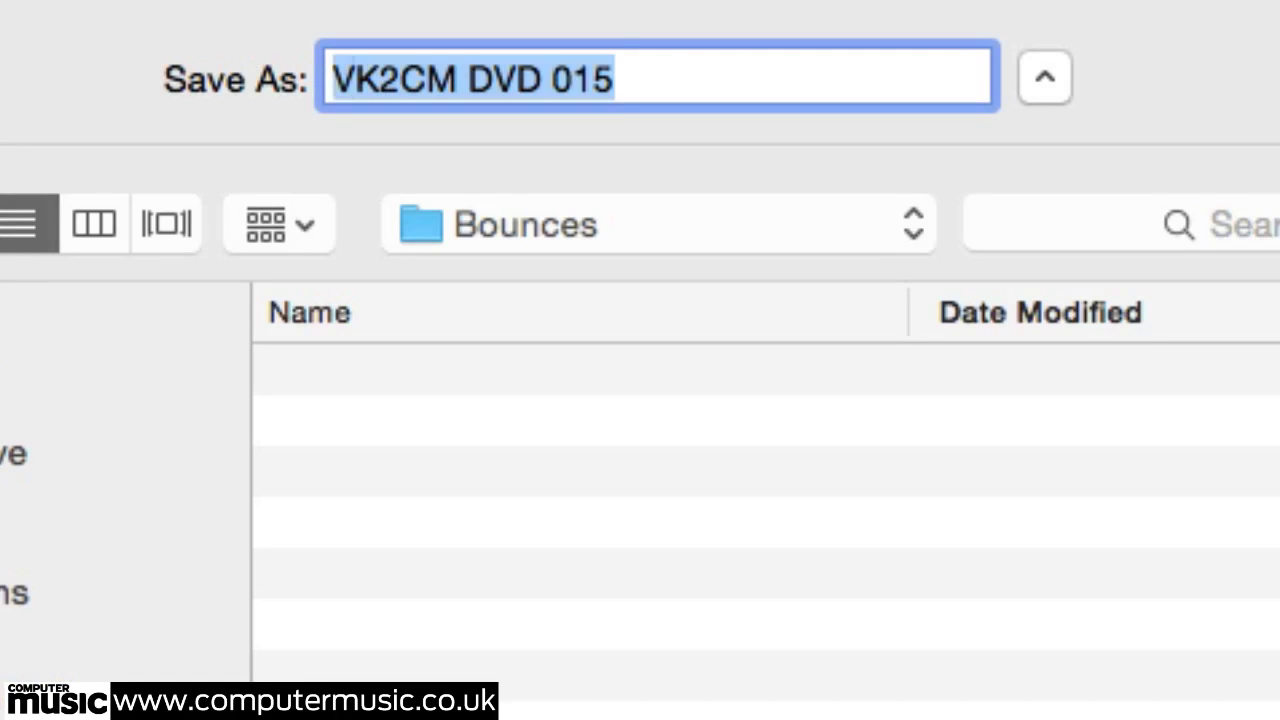
text(Trust )
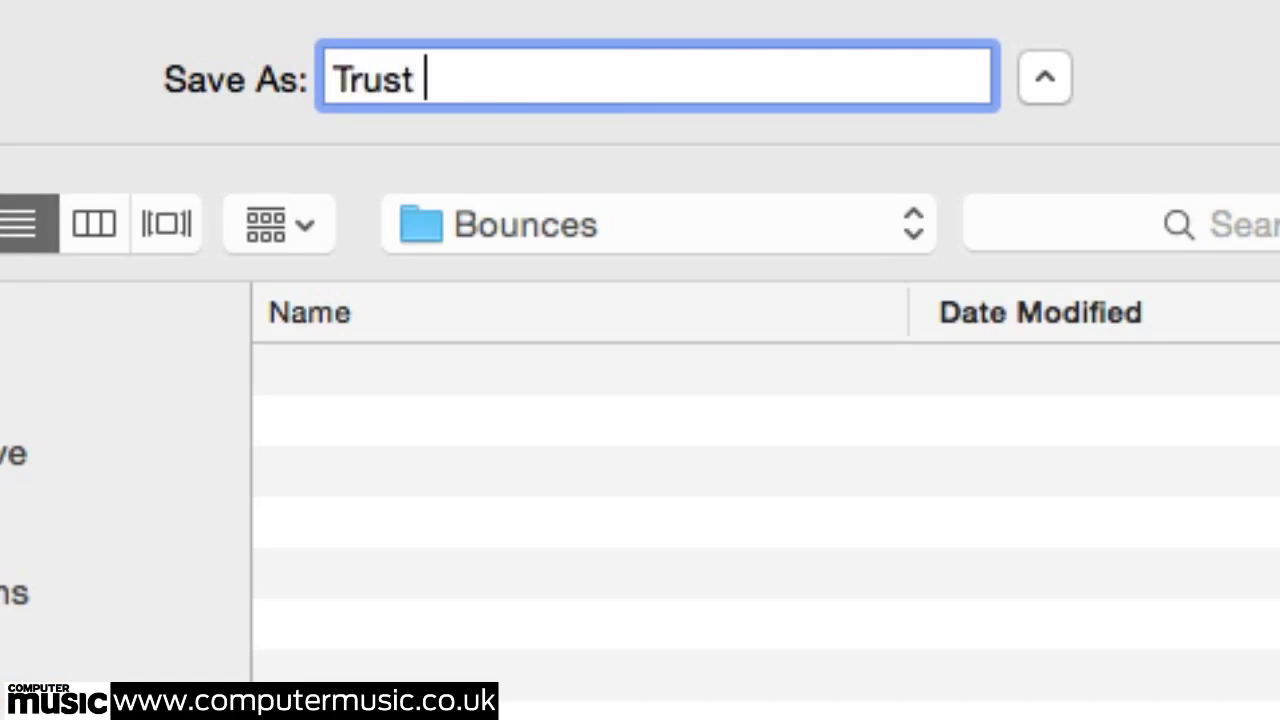
text(In You Vox Melody)
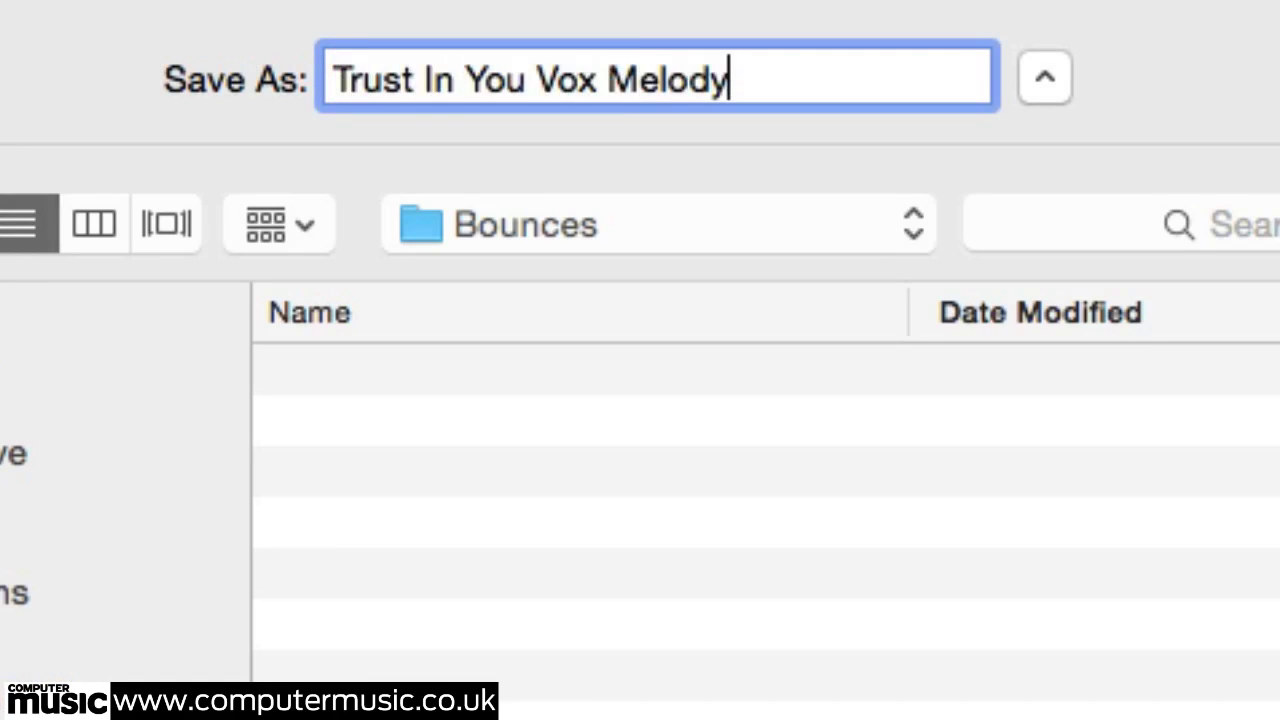
key(Return)
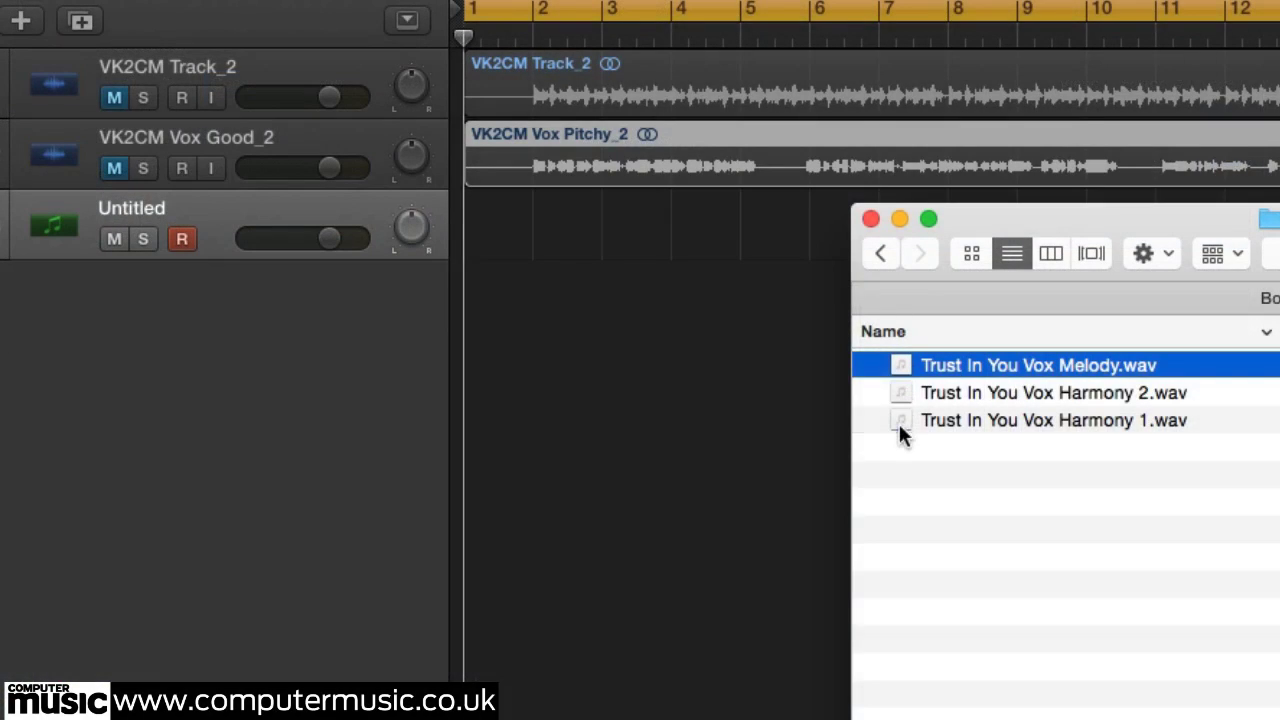
Step: Import the bounced Trust In You Vox Melody, Harmony 1 and Harmony 2 files into the project's arrangement
shift+click(899, 421)
drag(903, 362, 518, 292)
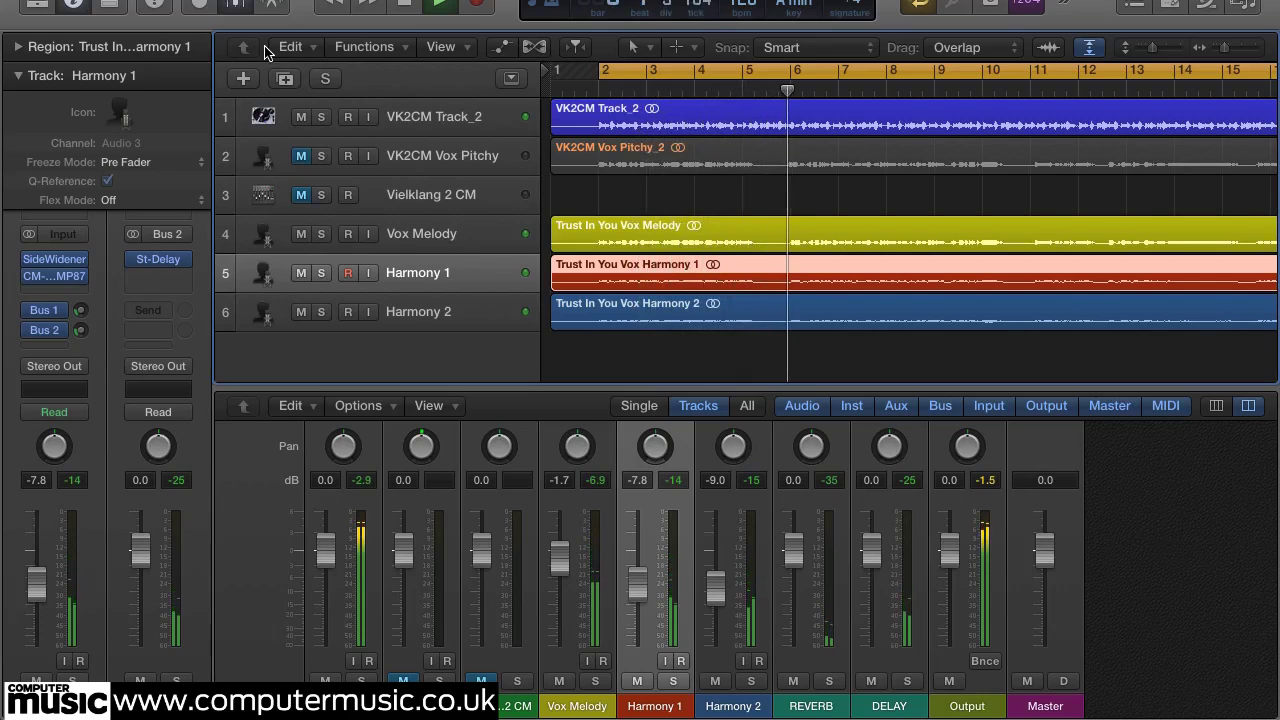
Step: Bring up the SideWidener plug-in on the Harmony 1 track and move its window clear of the compressor
click(55, 263)
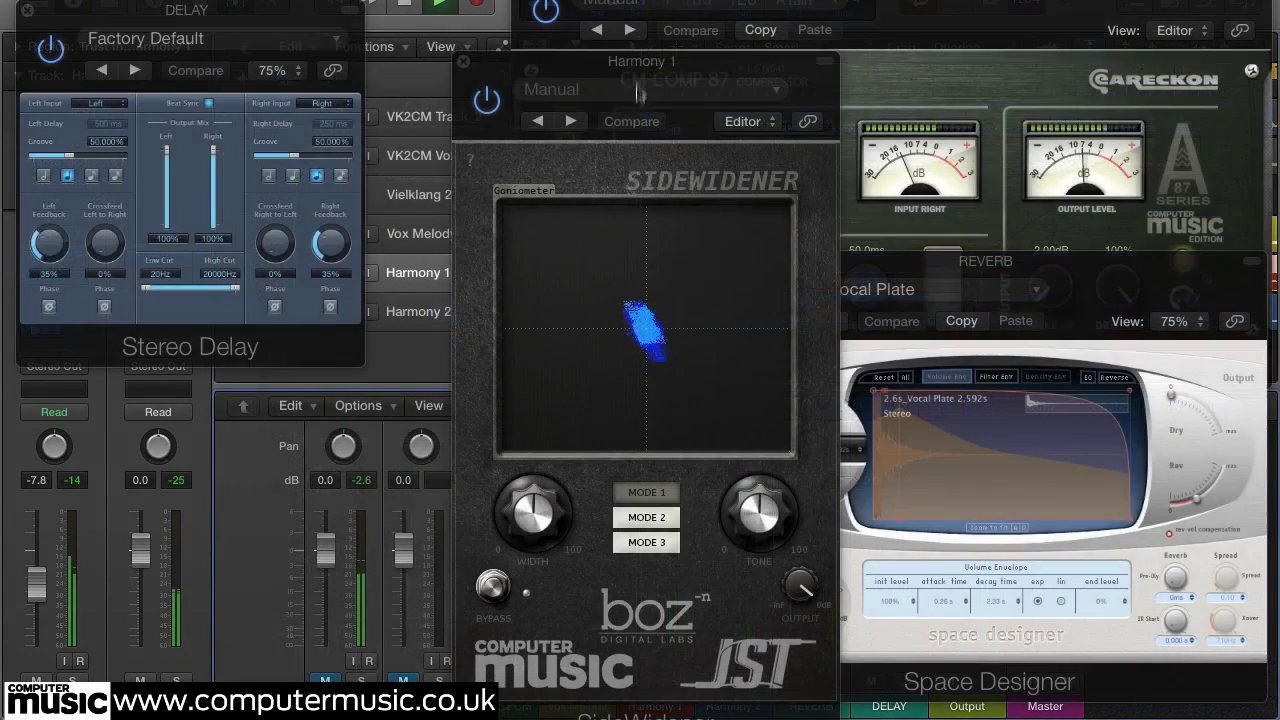
drag(617, 65, 448, 22)
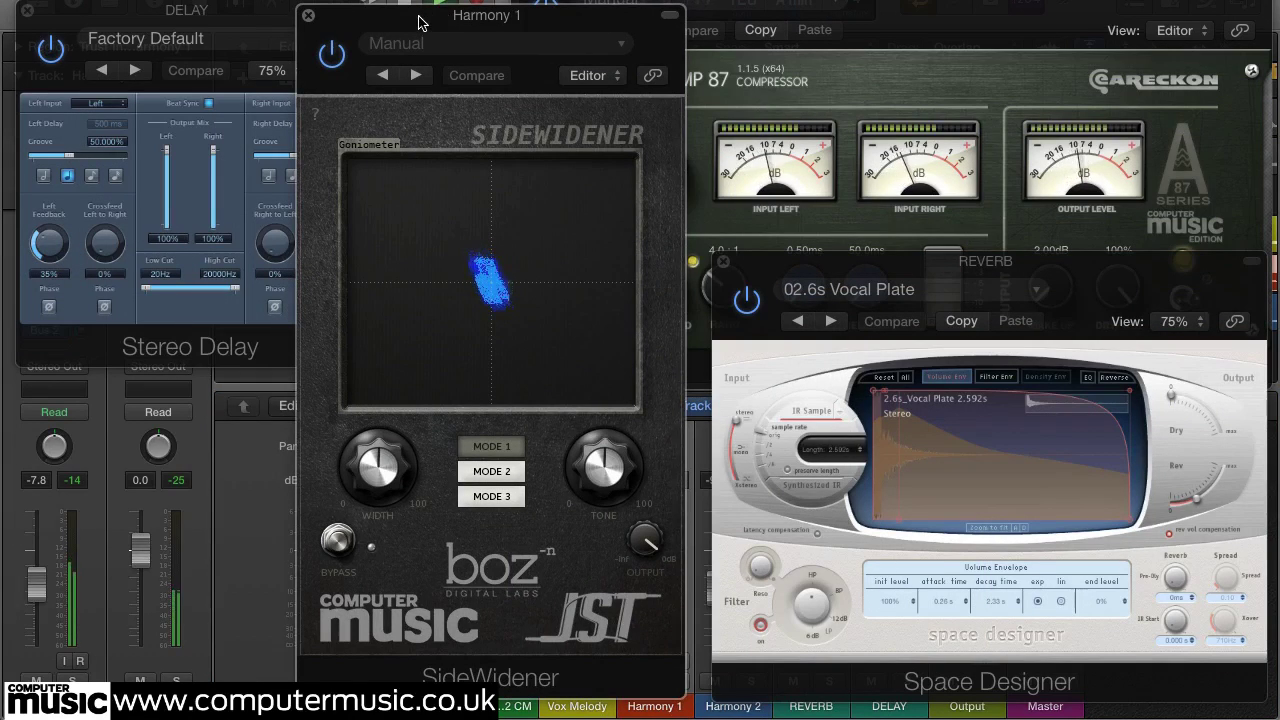
drag(420, 22, 426, 0)
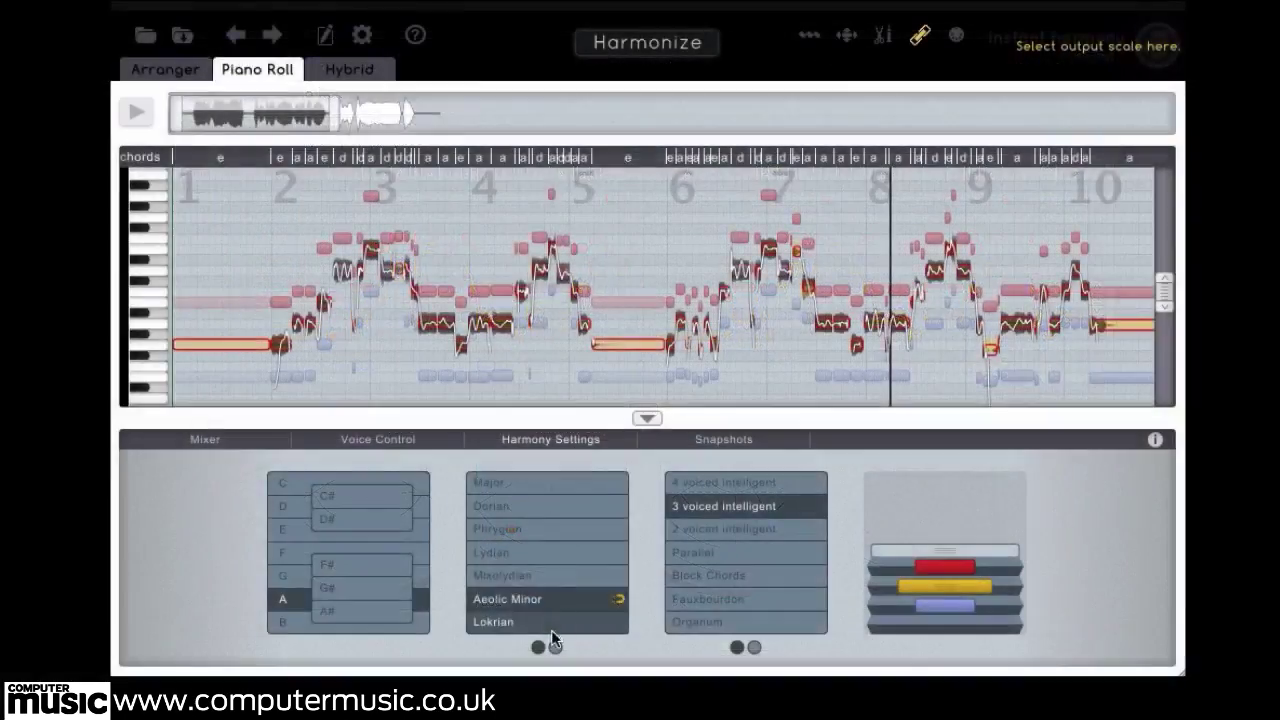
Step: Show the second page of output scales in vielklang's harmony settings, from Harmonic Minor to Pentatonic min
click(556, 648)
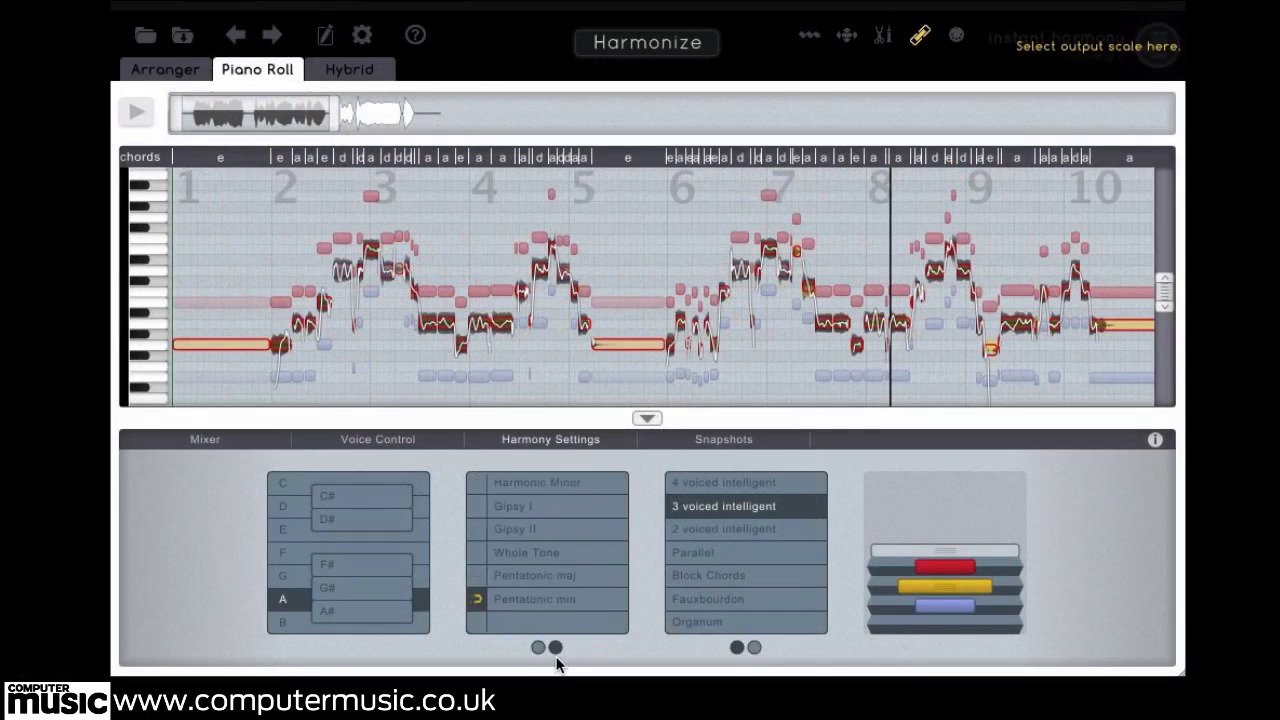
click(537, 512)
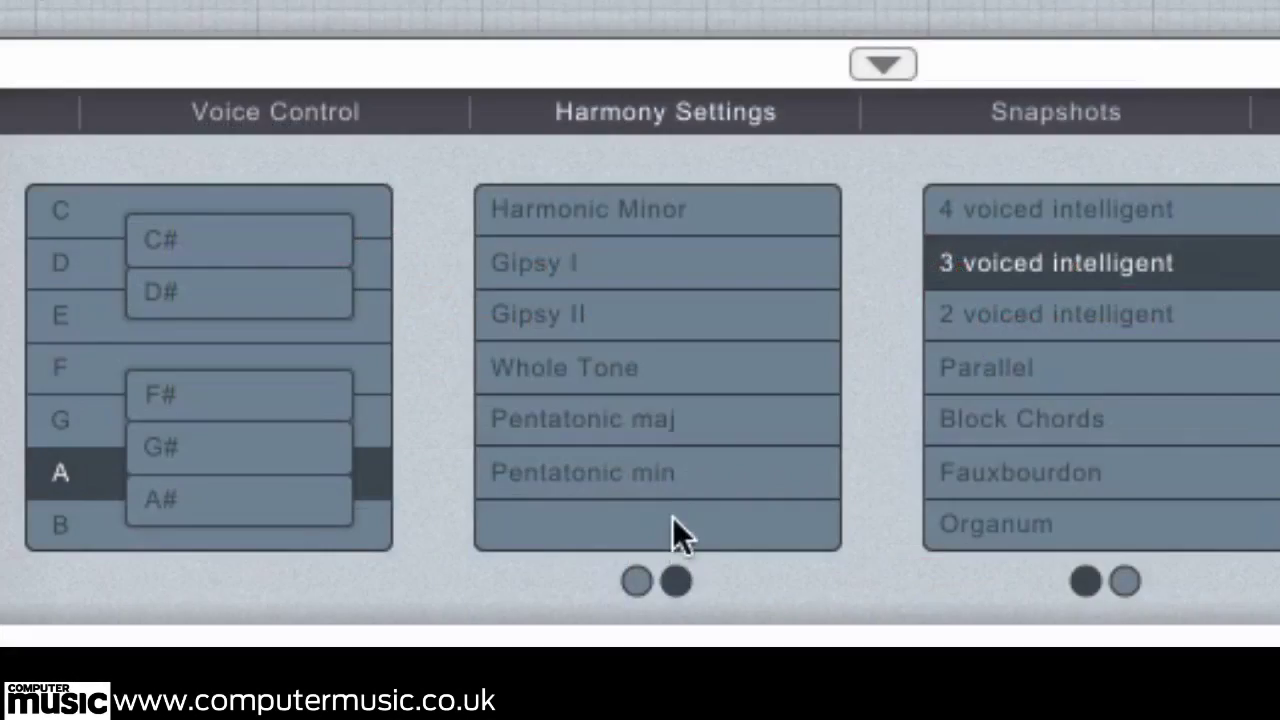
click(638, 282)
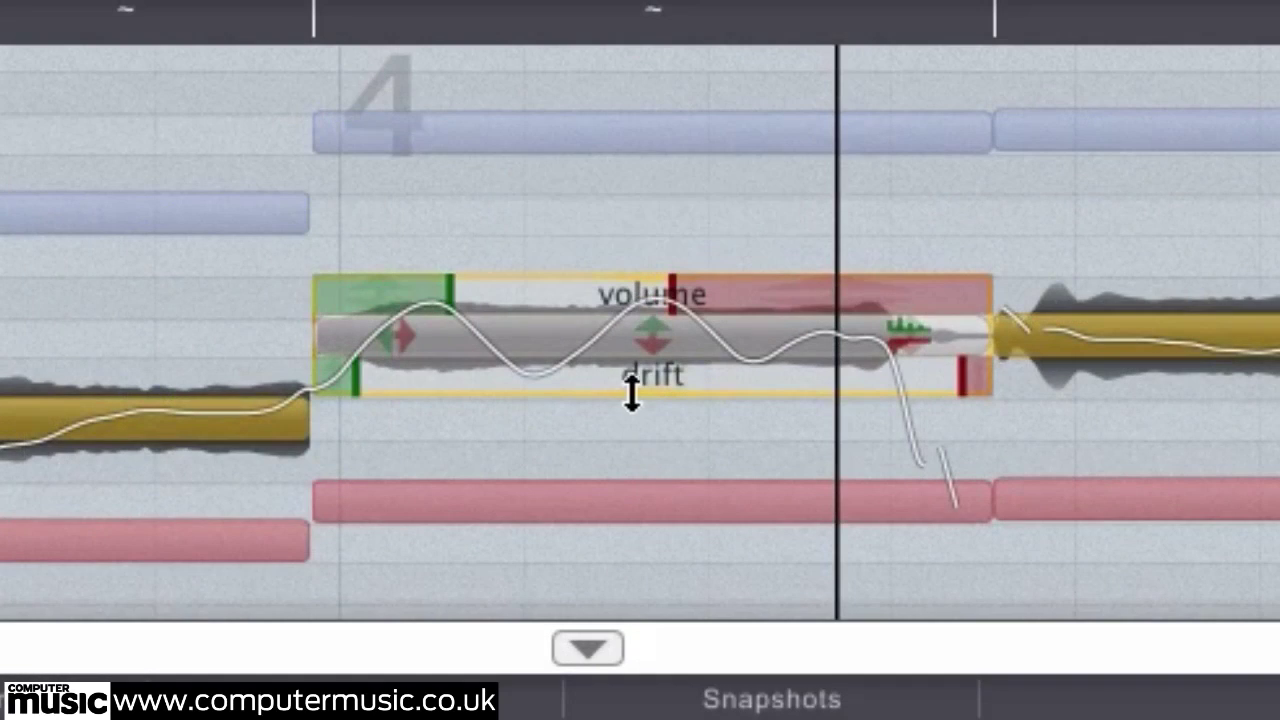
Step: Adjust the drift of the note at bar 4 and the vibrato frequency of the long note around bar 14
mouse_move(634, 410)
drag(634, 410, 654, 266)
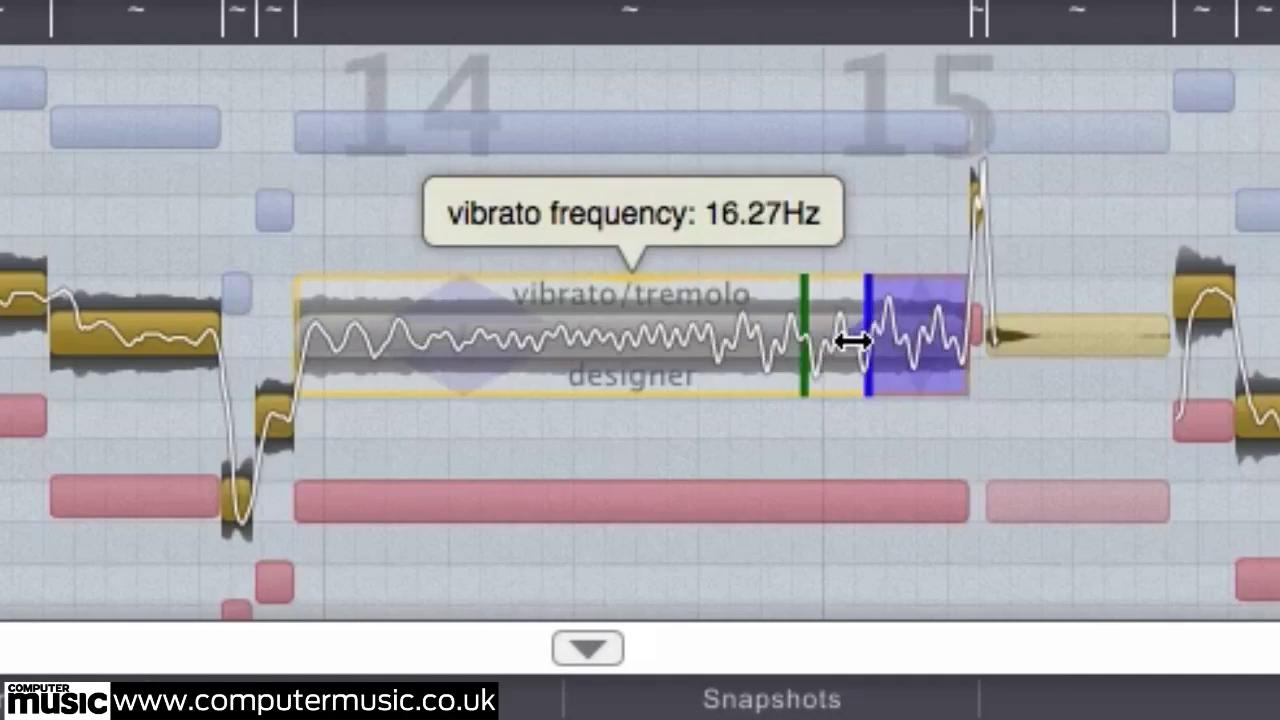
drag(852, 341, 857, 374)
drag(857, 374, 894, 371)
Step: Examine the voice choices offered for exporting audio and MIDI
click(205, 100)
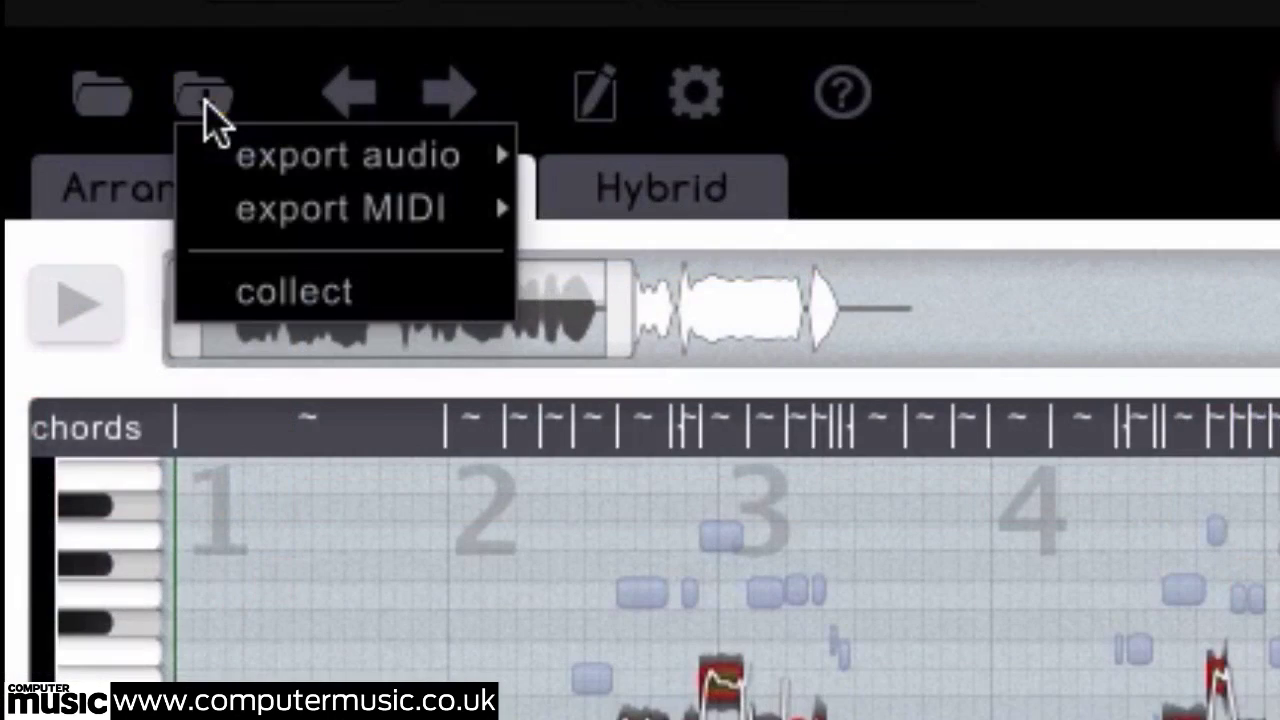
mouse_move(396, 178)
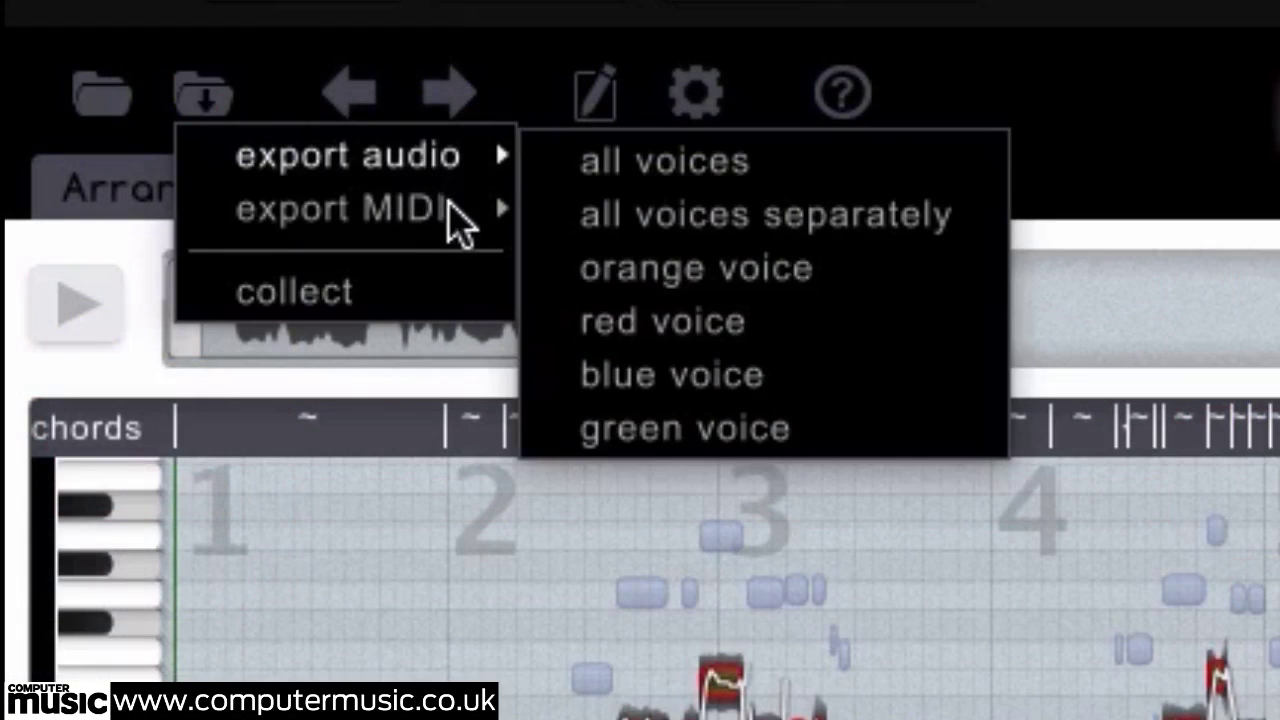
mouse_move(432, 240)
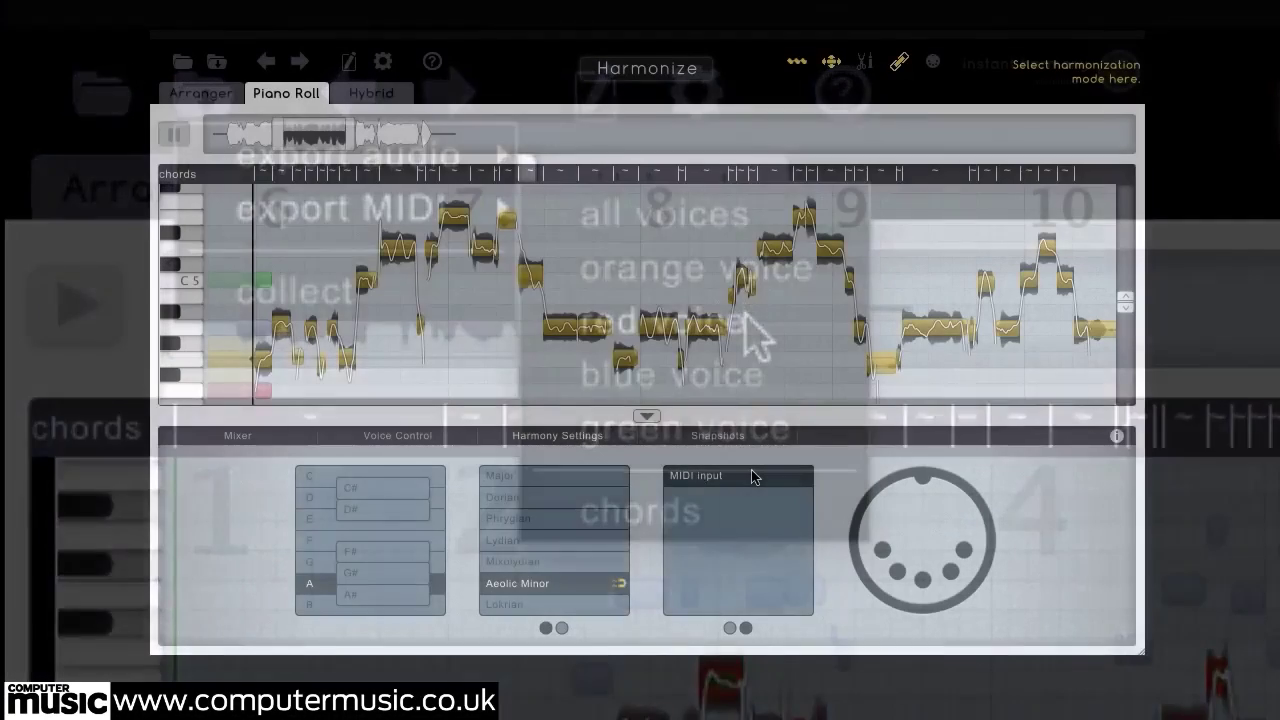